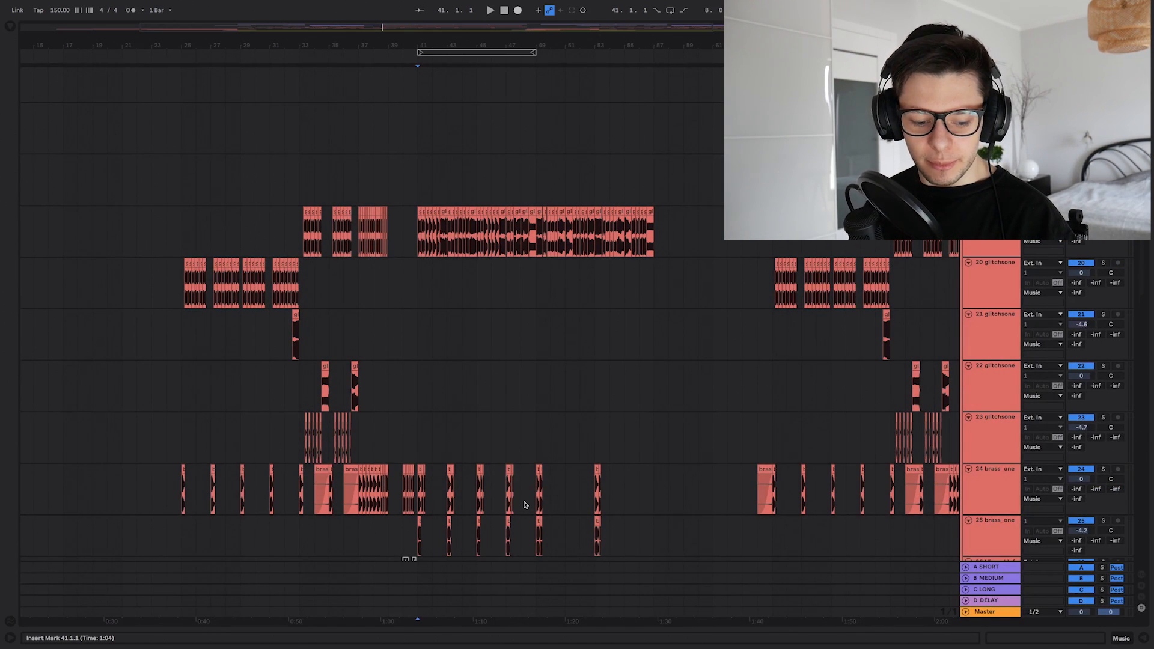
Select the Drum Rack track and bring up its drum clip starting at bar 41
{"action": "scroll", "coordinate": [589, 473], "scroll_direction": "up", "scroll_amount": 5}
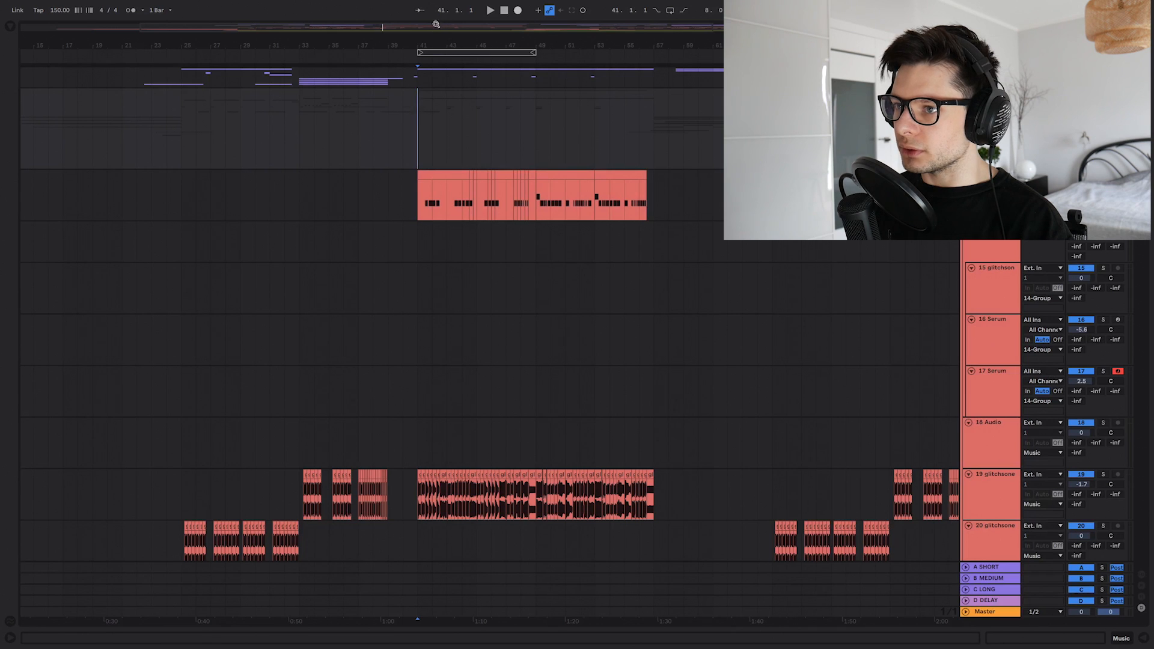
{"action": "left_click_drag", "start_coordinate": [436, 24], "coordinate": [436, 15]}
{"action": "key", "text": "u"}
{"action": "key", "text": "u"}
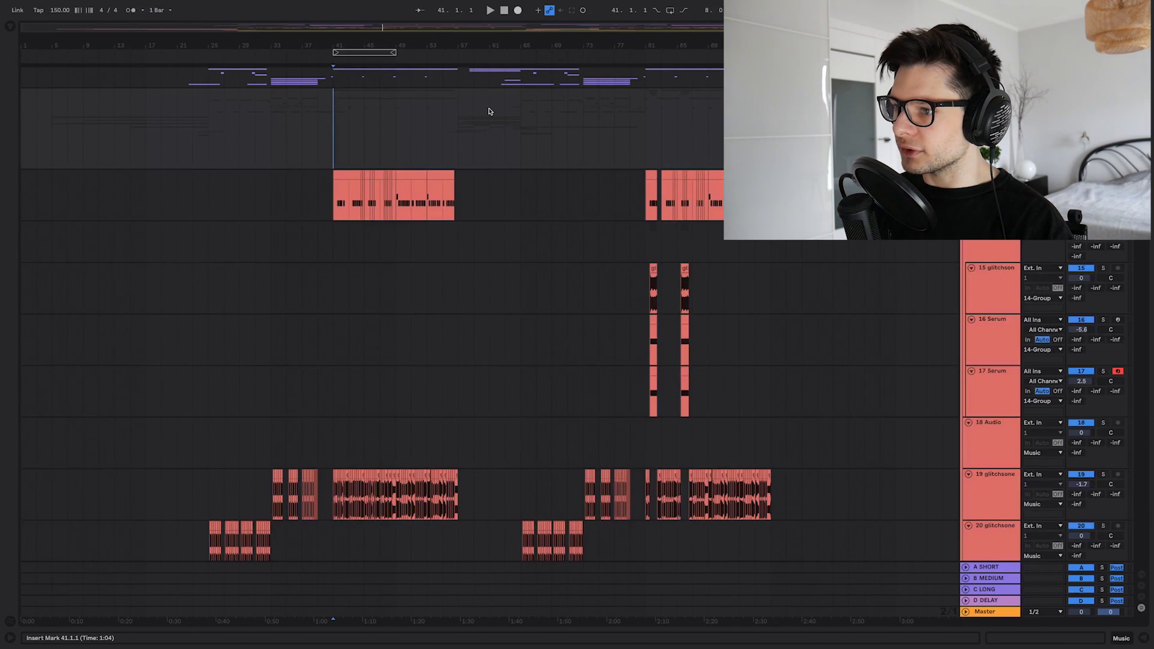
{"action": "scroll", "coordinate": [337, 144], "scroll_direction": "up", "scroll_amount": 5}
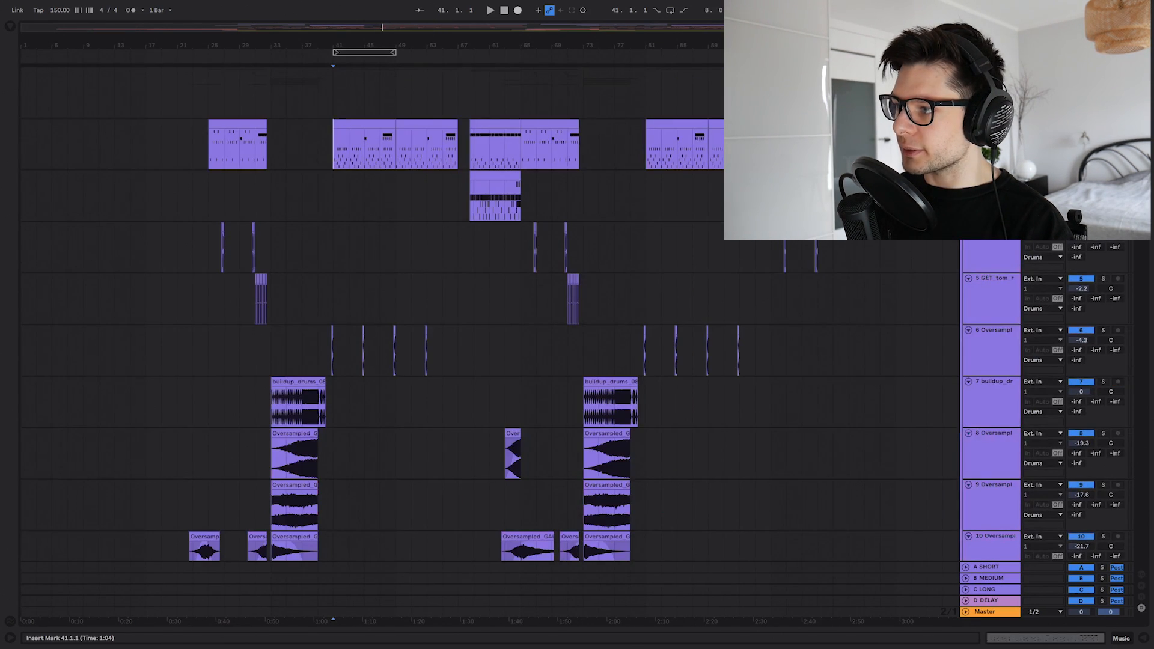
{"action": "left_click", "coordinate": [993, 125]}
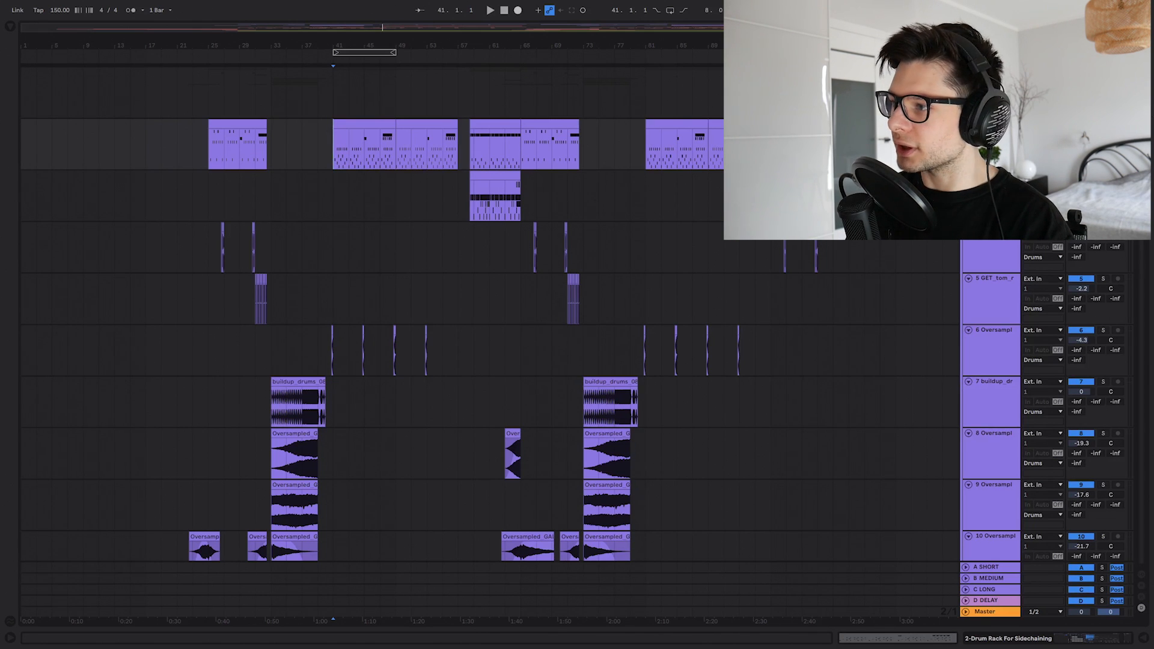
{"action": "left_click_drag", "start_coordinate": [326, 27], "coordinate": [326, 63]}
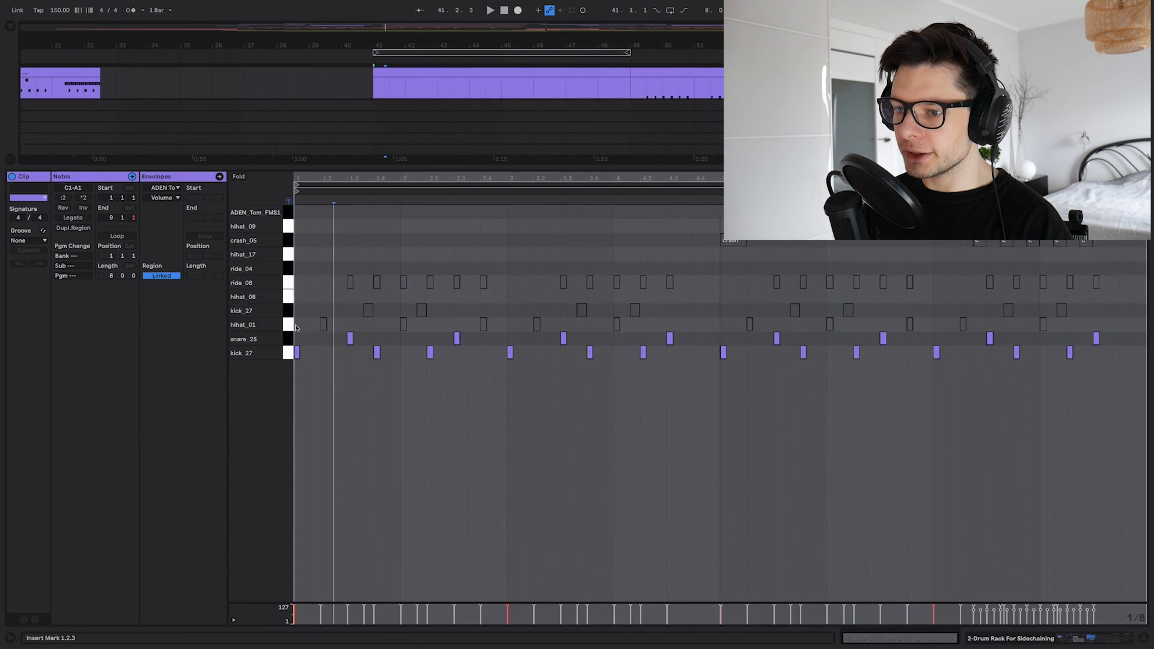
Play the kick and snare pattern, reactivate the hihat_01 notes in the clip and play it again
{"action": "key", "text": "space"}
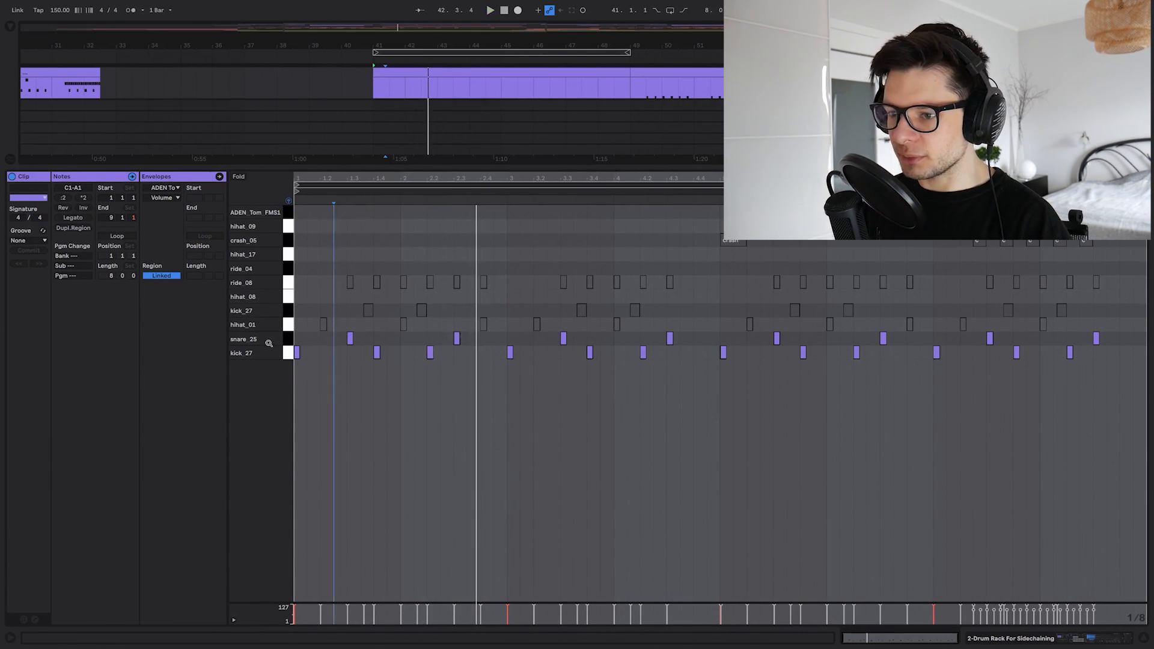
{"action": "left_click", "coordinate": [284, 329]}
{"action": "key", "text": "0"}
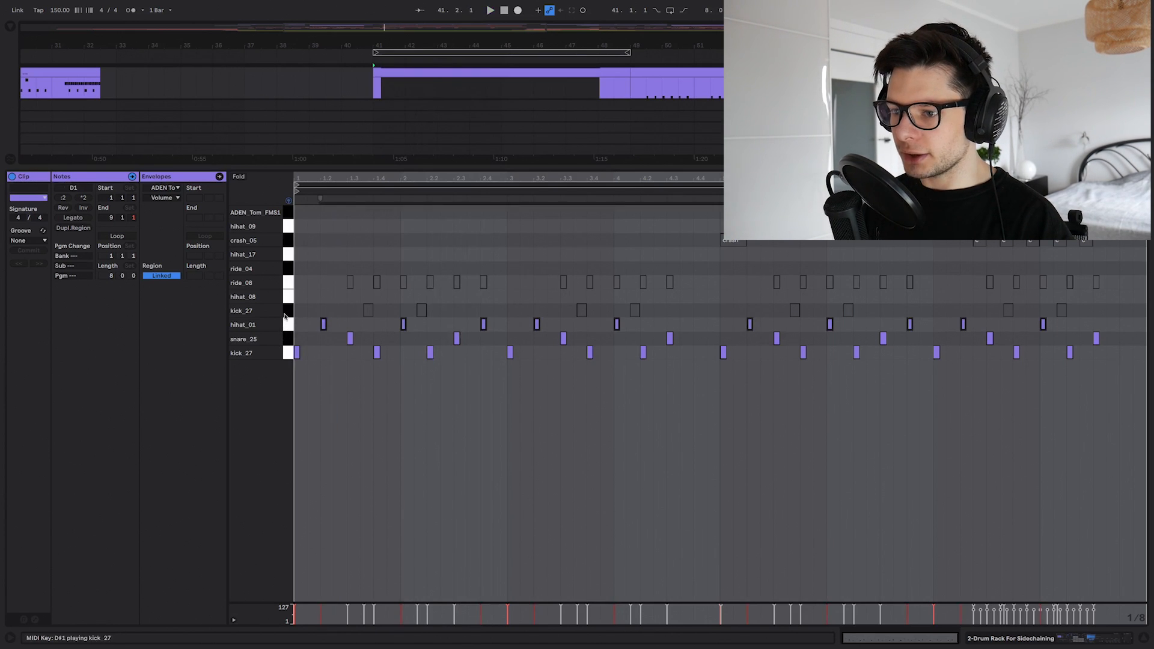
{"action": "key", "text": "space"}
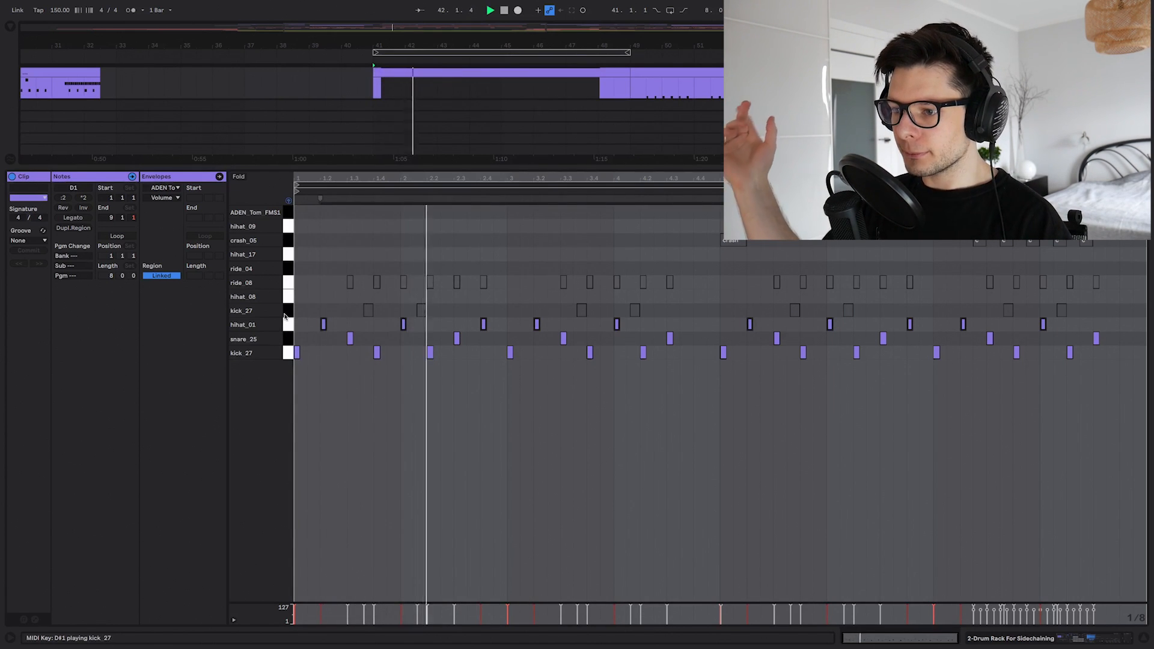
Reactivate the kick_27 notes on D#1 and play the drum pattern with them
{"action": "left_click", "coordinate": [287, 312]}
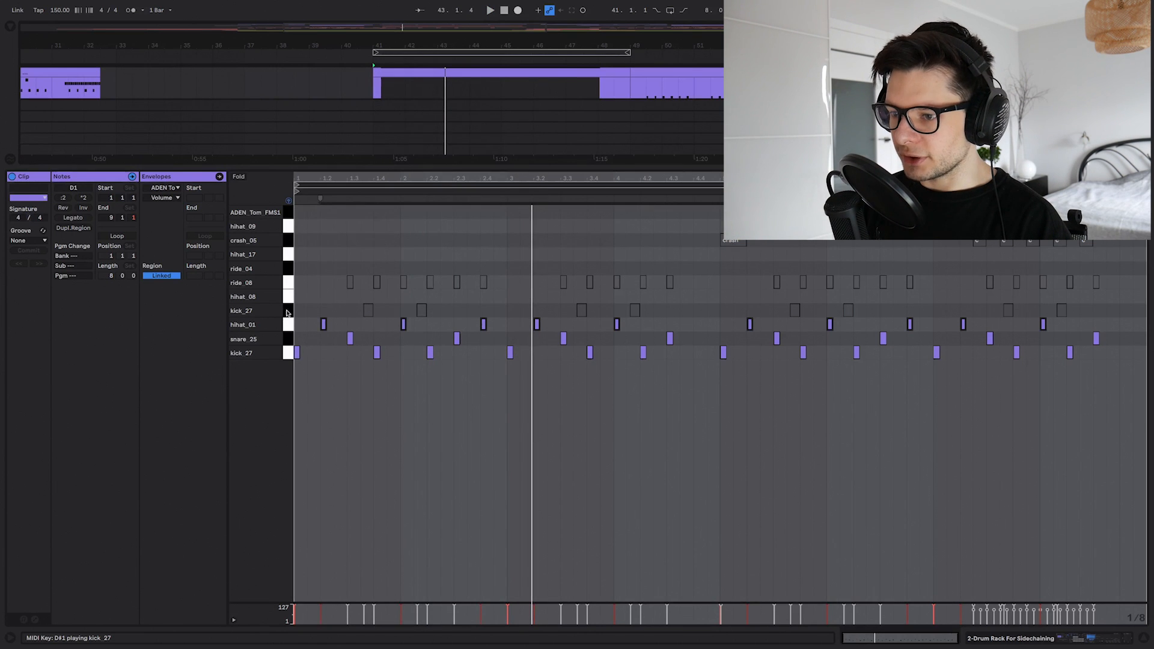
{"action": "key", "text": "space"}
{"action": "key", "text": "0"}
{"action": "key", "text": "space"}
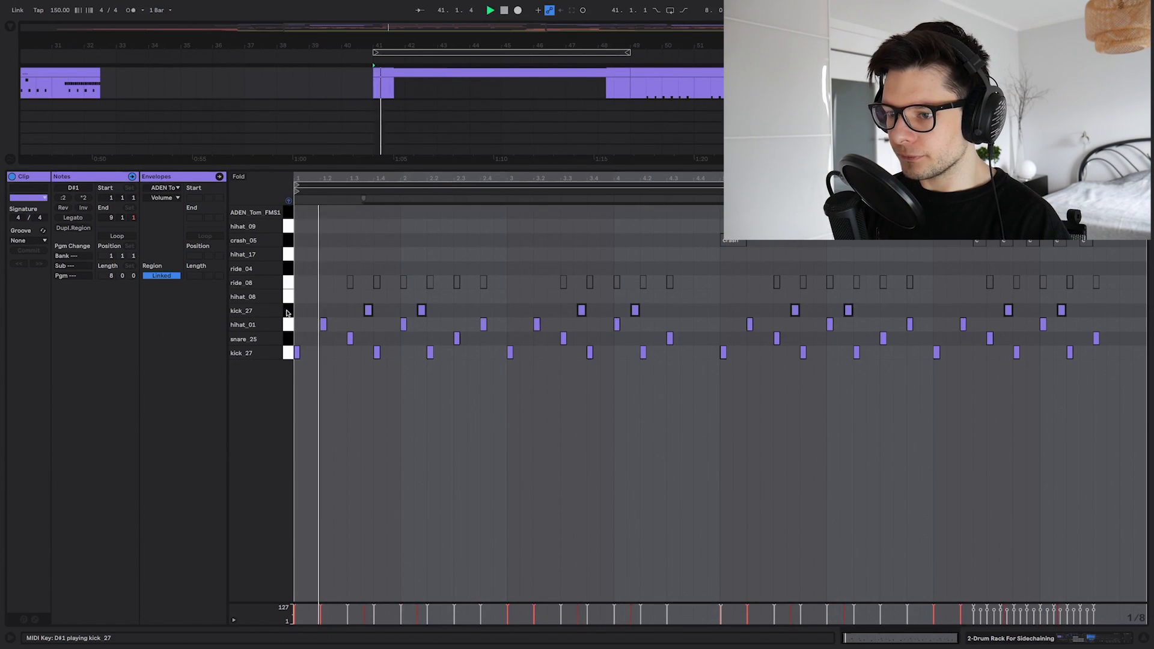
{"action": "key", "text": "space"}
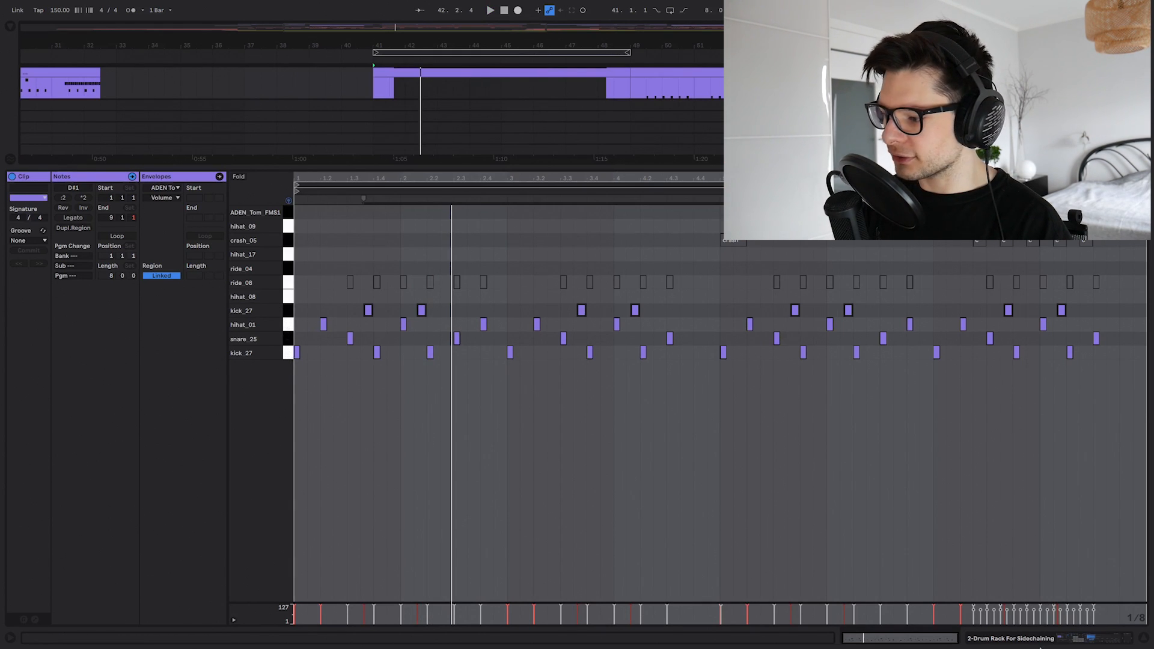
Examine the kick_27 pad's sample in the drum rack and reopen the drum clip's notes
{"action": "left_click", "coordinate": [1068, 639]}
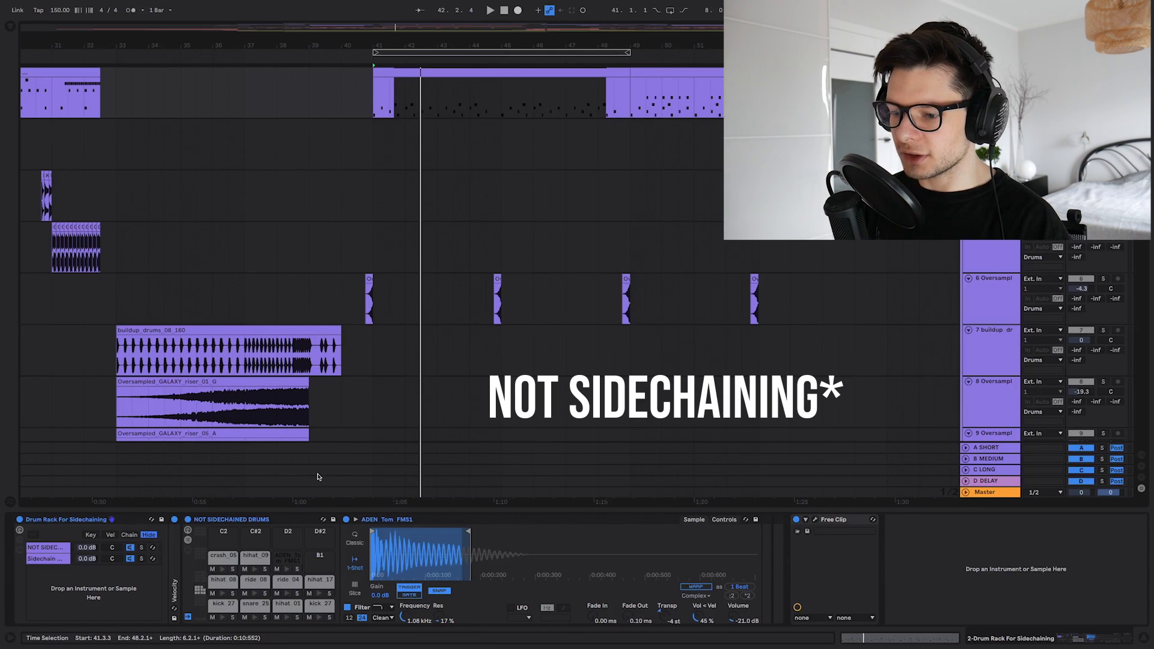
{"action": "left_click", "coordinate": [317, 608]}
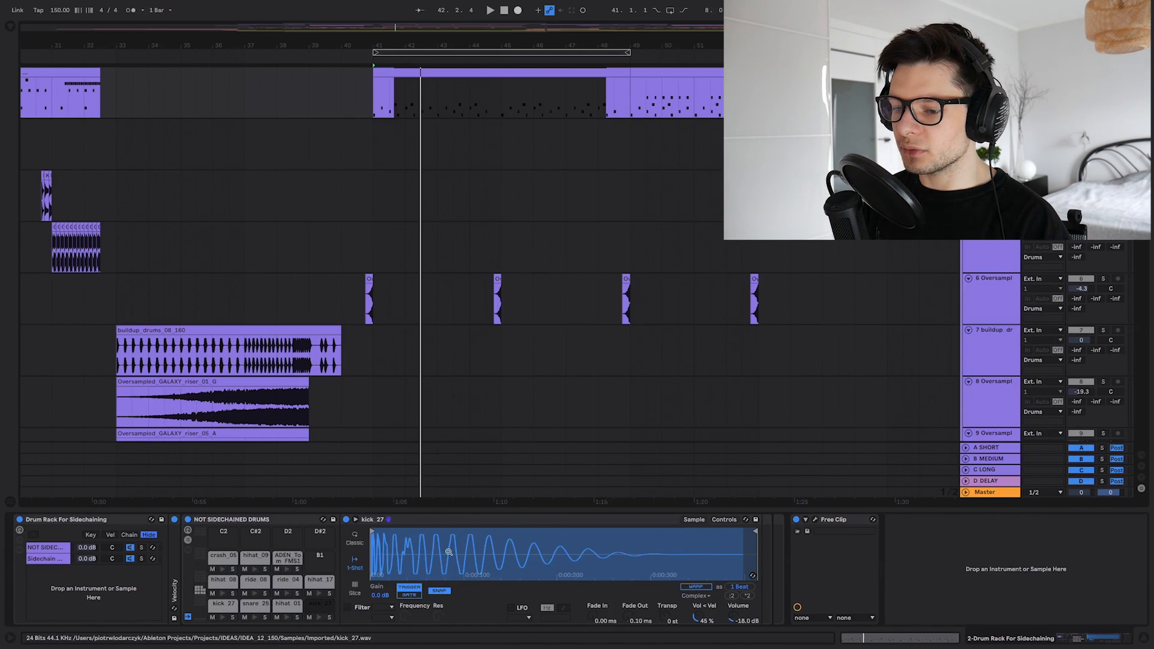
{"action": "double_click", "coordinate": [419, 85]}
Play the current pattern, reactivate the ride_08 notes and play the clip again
{"action": "key", "text": "space"}
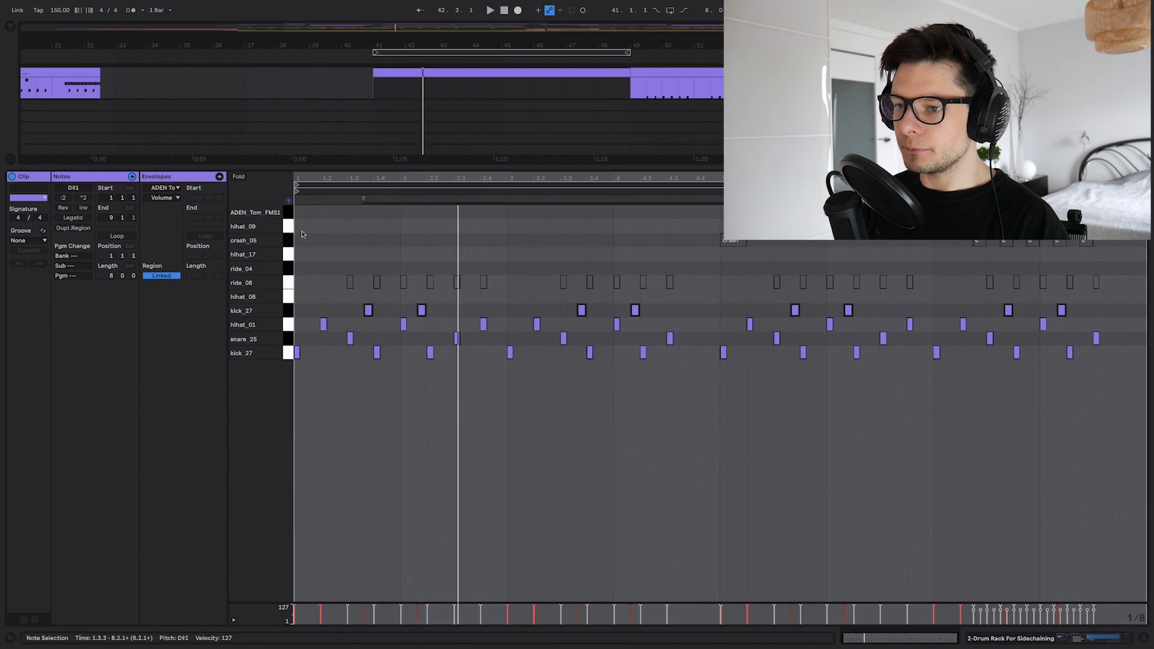
{"action": "key", "text": "space"}
{"action": "left_click", "coordinate": [288, 282]}
{"action": "key", "text": "0"}
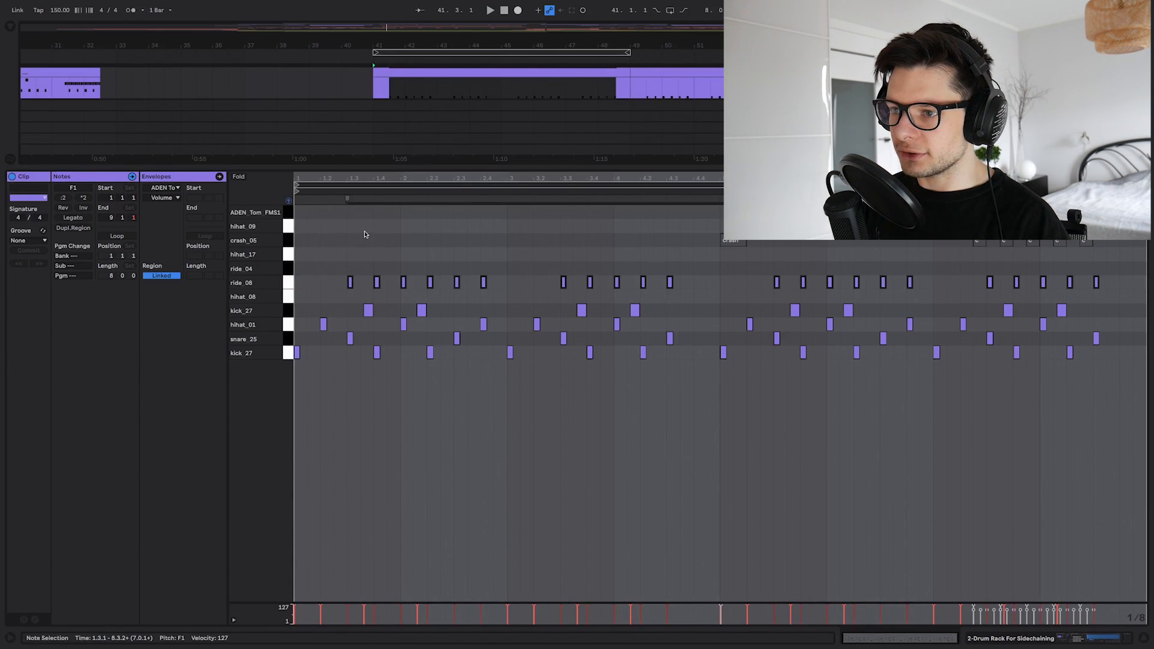
{"action": "key", "text": "space"}
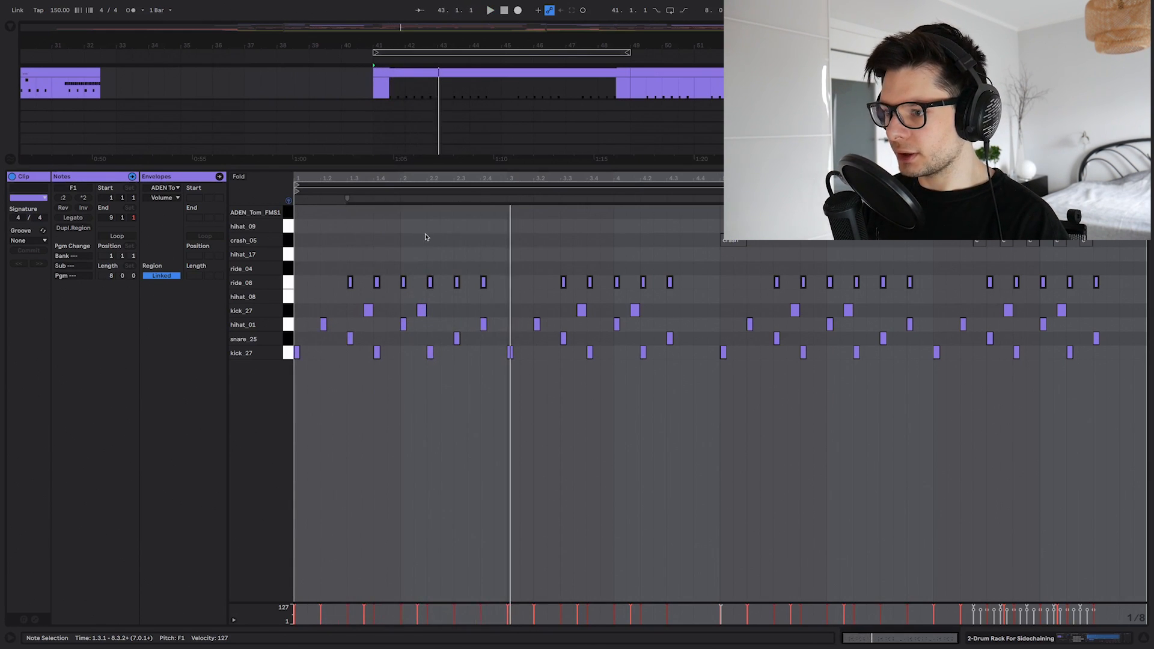
Reactivate the crash_05 notes, play the pattern from bar 45 and reopen the drum clip's notes
{"action": "left_click", "coordinate": [289, 239]}
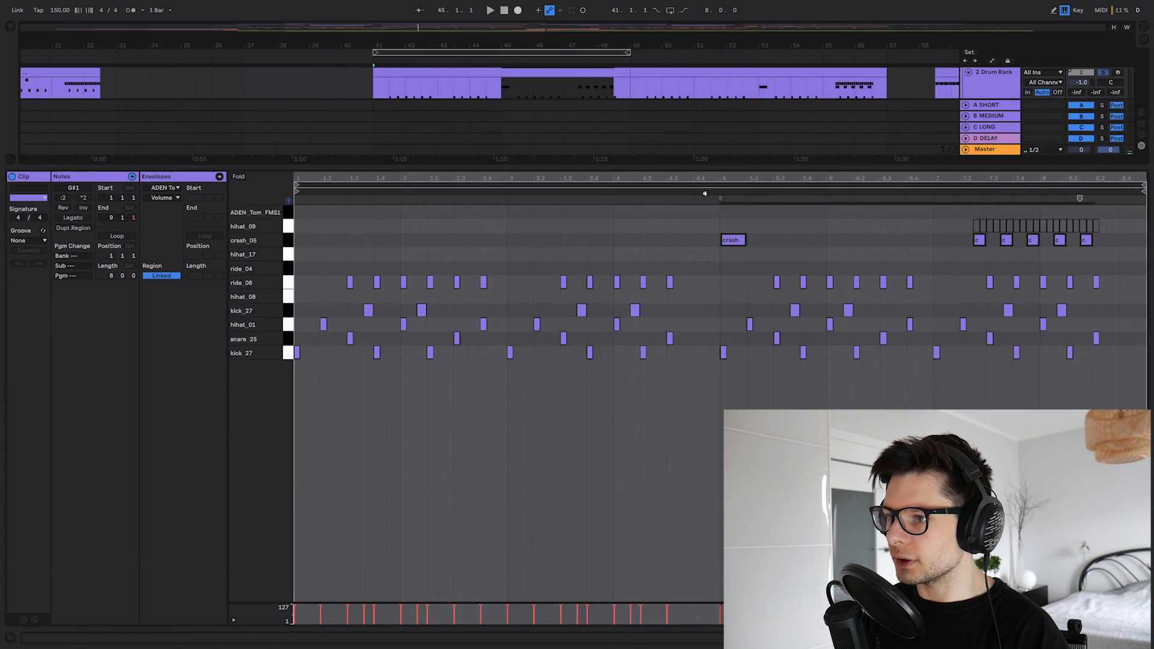
{"action": "key", "text": "space"}
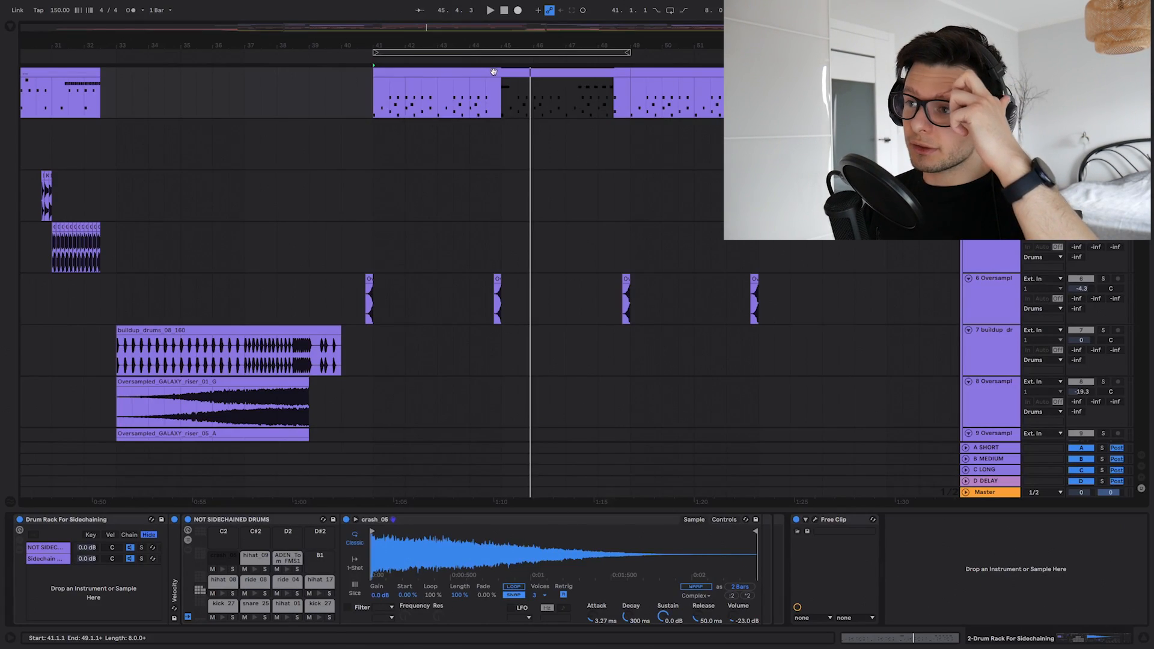
{"action": "double_click", "coordinate": [493, 72]}
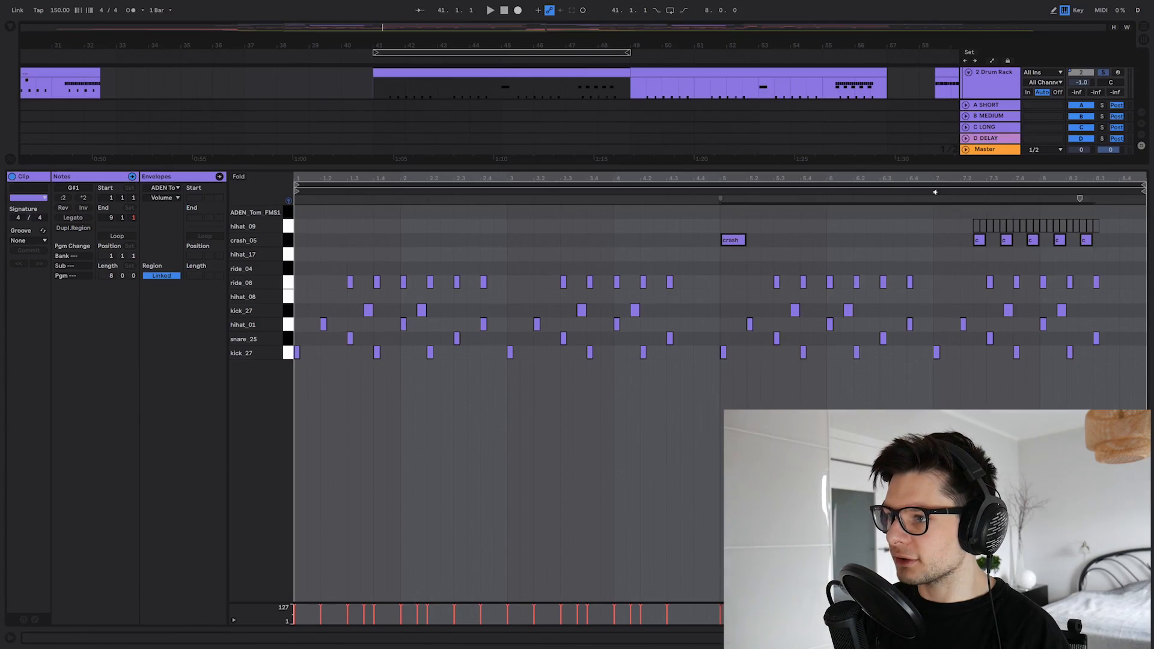
Reactivate the hihat_09 roll notes near the clip's end and play the fill from bar 7 of the clip
{"action": "left_click_drag", "start_coordinate": [939, 253], "coordinate": [1146, 263]}
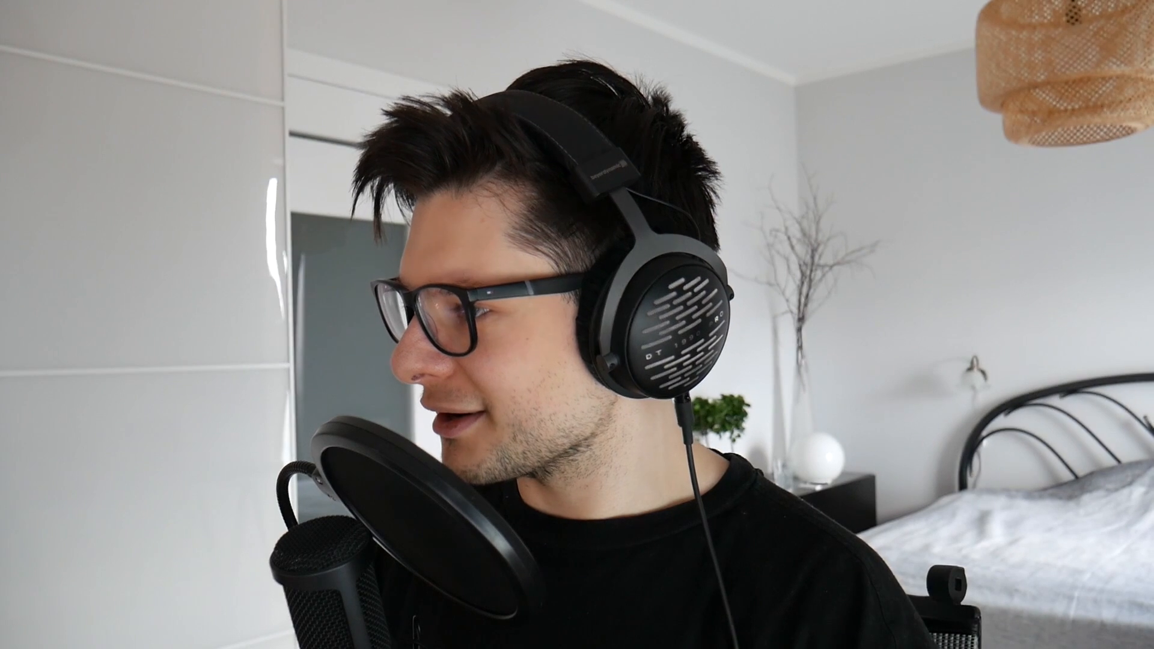
{"action": "key", "text": "space"}
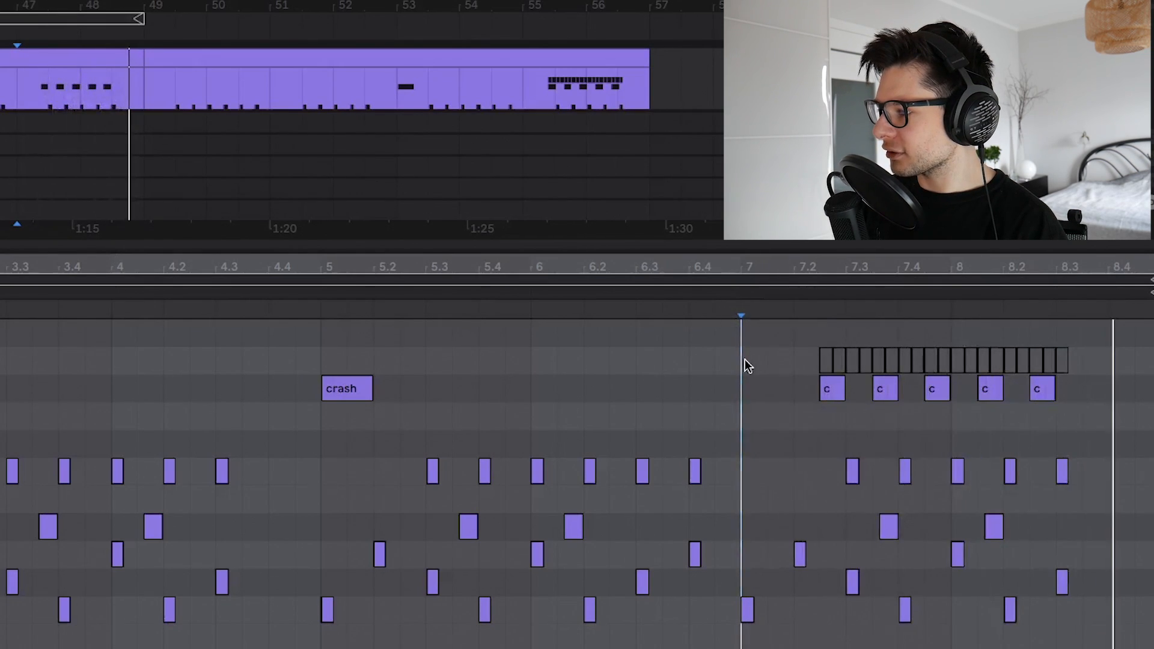
{"action": "key", "text": "space"}
{"action": "left_click_drag", "start_coordinate": [745, 360], "coordinate": [1150, 346]}
{"action": "key", "text": "0"}
{"action": "left_click", "coordinate": [745, 295]}
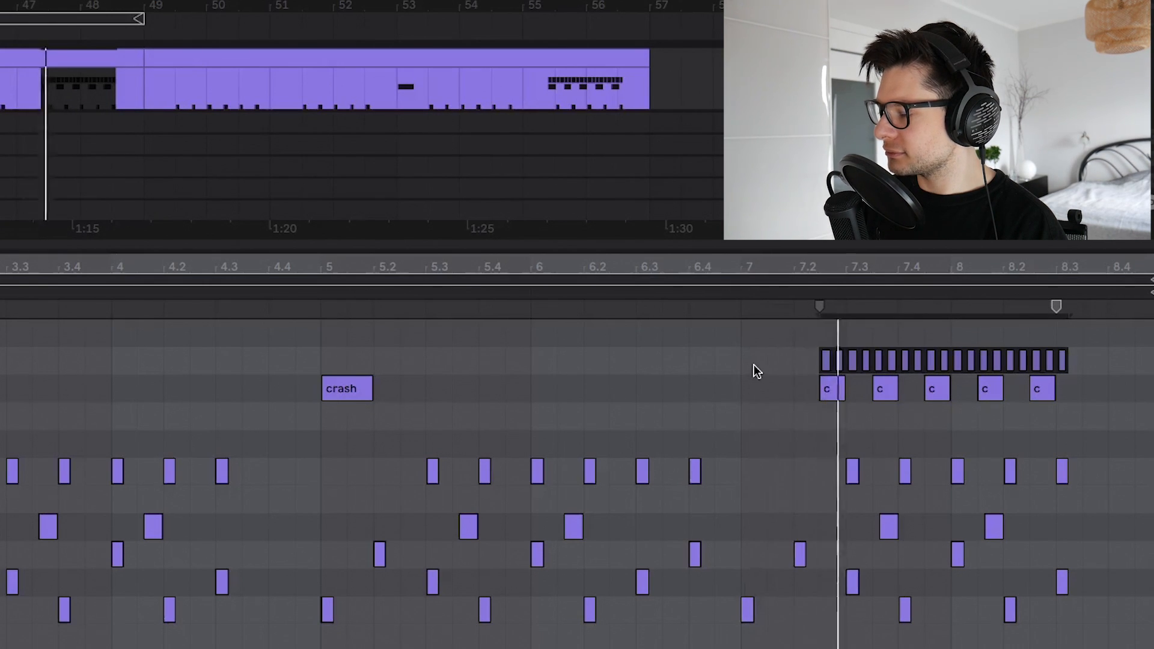
Close the note editor and play the arrangement's drum fill from 47.2.1
{"action": "key", "text": "shift+Tab"}
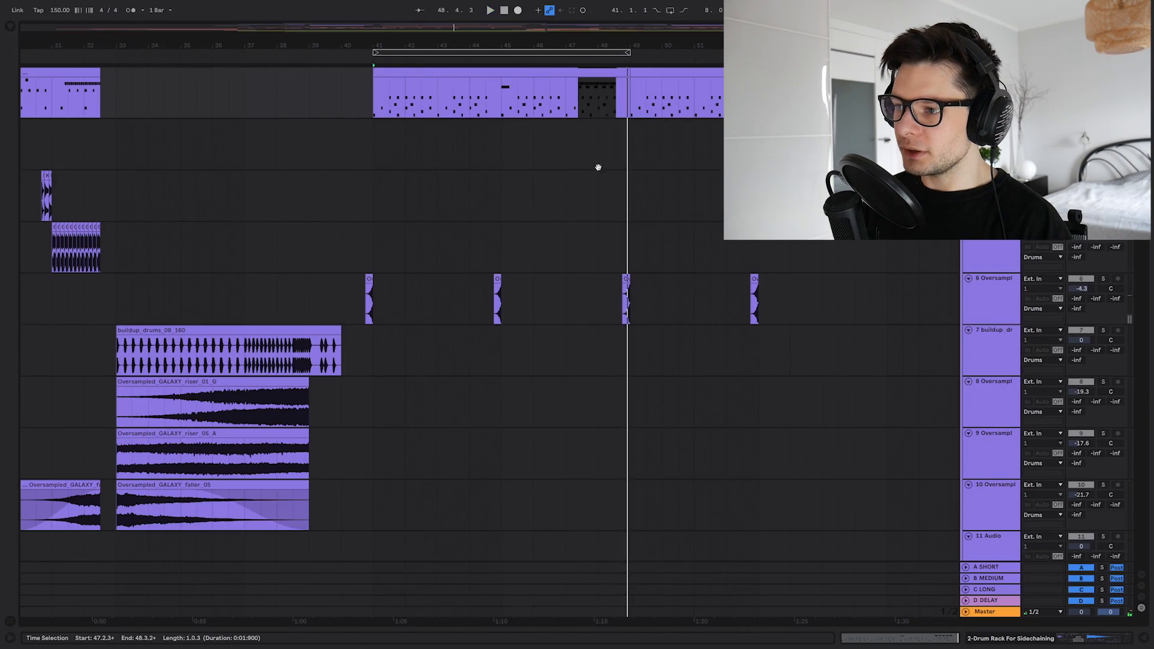
{"action": "left_click_drag", "start_coordinate": [598, 167], "coordinate": [608, 269]}
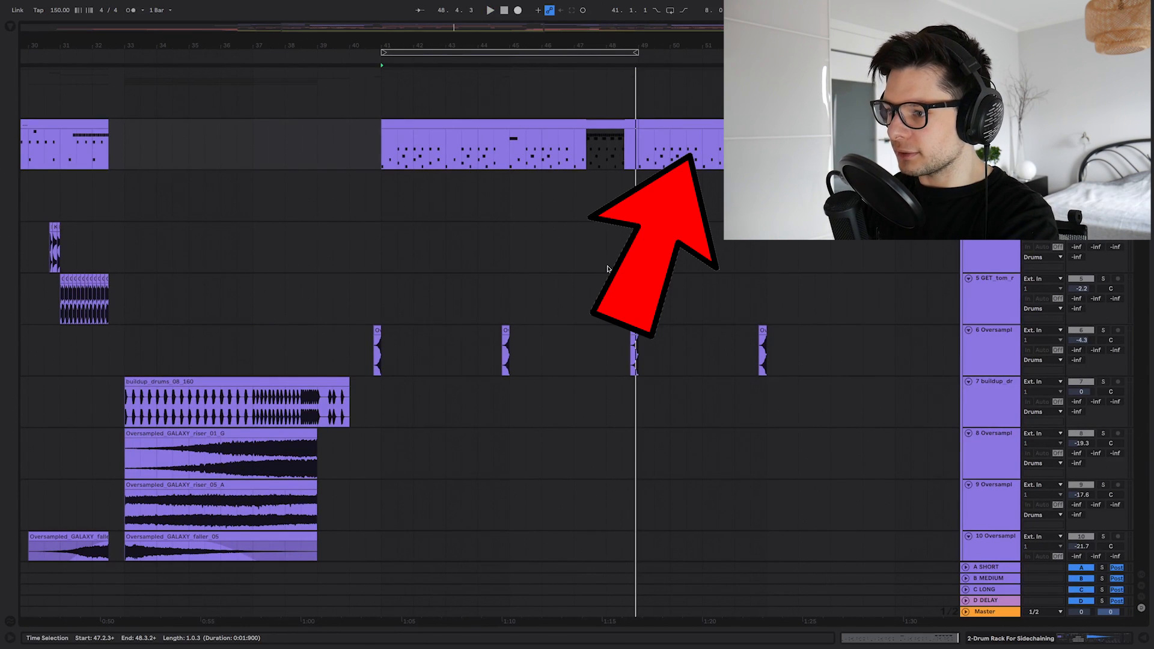
{"action": "scroll", "coordinate": [662, 247], "scroll_direction": "left", "scroll_amount": 1}
{"action": "left_click", "coordinate": [632, 247]}
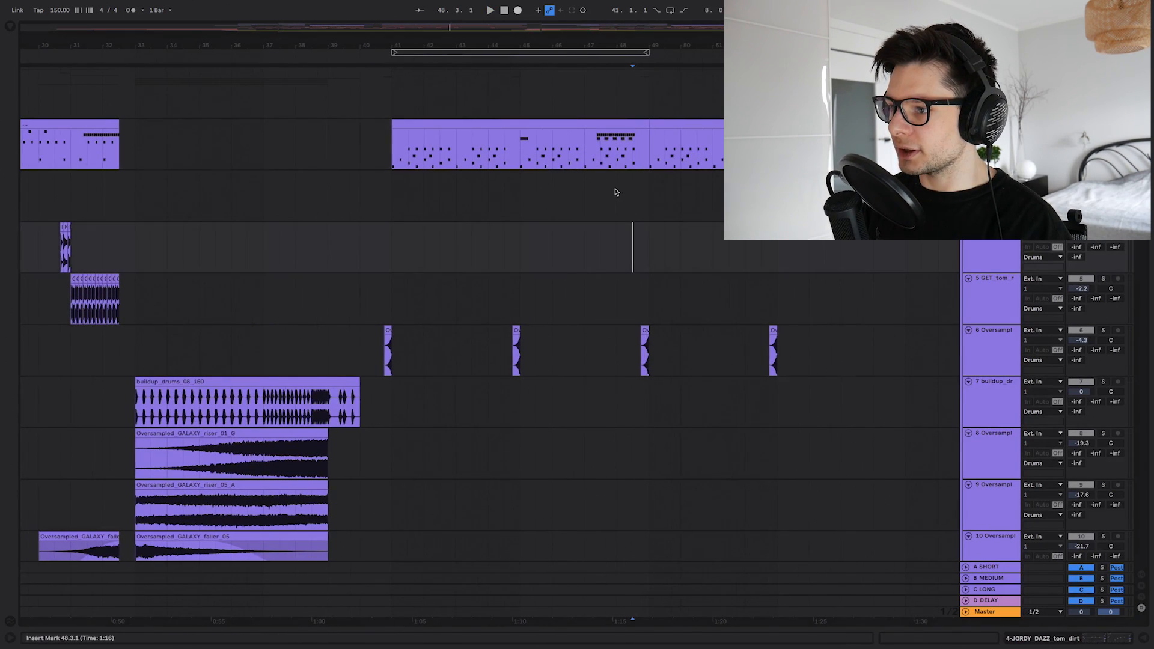
{"action": "scroll", "coordinate": [623, 227], "scroll_direction": "down", "scroll_amount": 2}
{"action": "scroll", "coordinate": [704, 381], "scroll_direction": "down", "scroll_amount": 6}
{"action": "scroll", "coordinate": [704, 381], "scroll_direction": "down", "scroll_amount": 6}
{"action": "scroll", "coordinate": [702, 214], "scroll_direction": "up", "scroll_amount": 12}
{"action": "scroll", "coordinate": [588, 180], "scroll_direction": "up", "scroll_amount": 3}
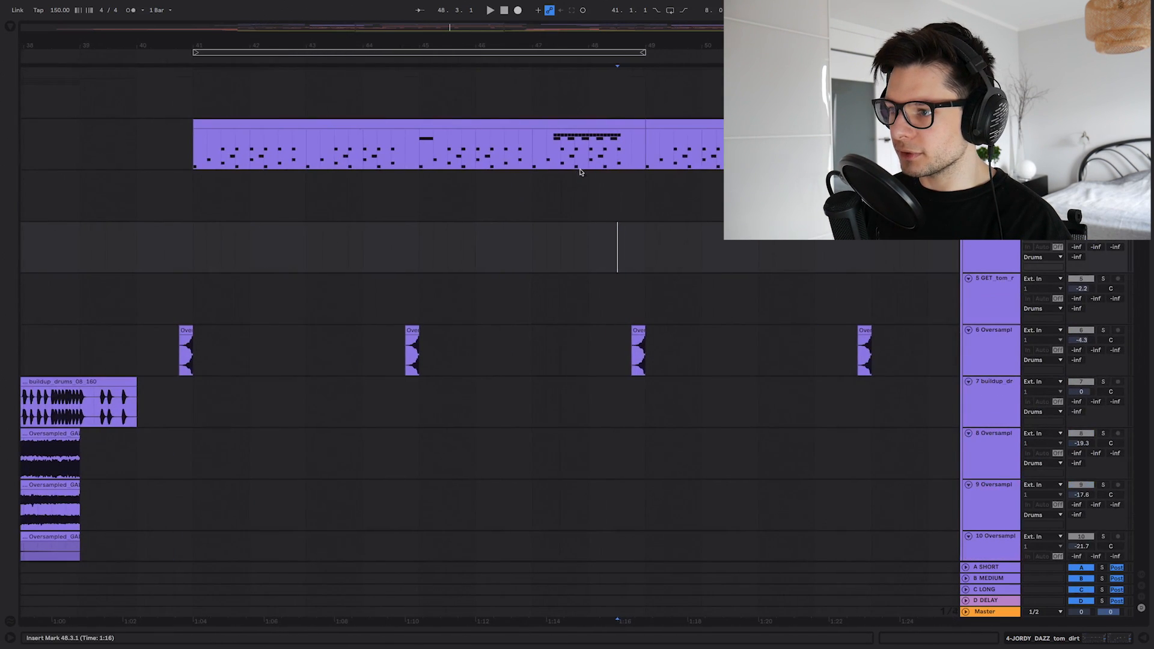
{"action": "left_click", "coordinate": [548, 153]}
{"action": "key", "text": "space"}
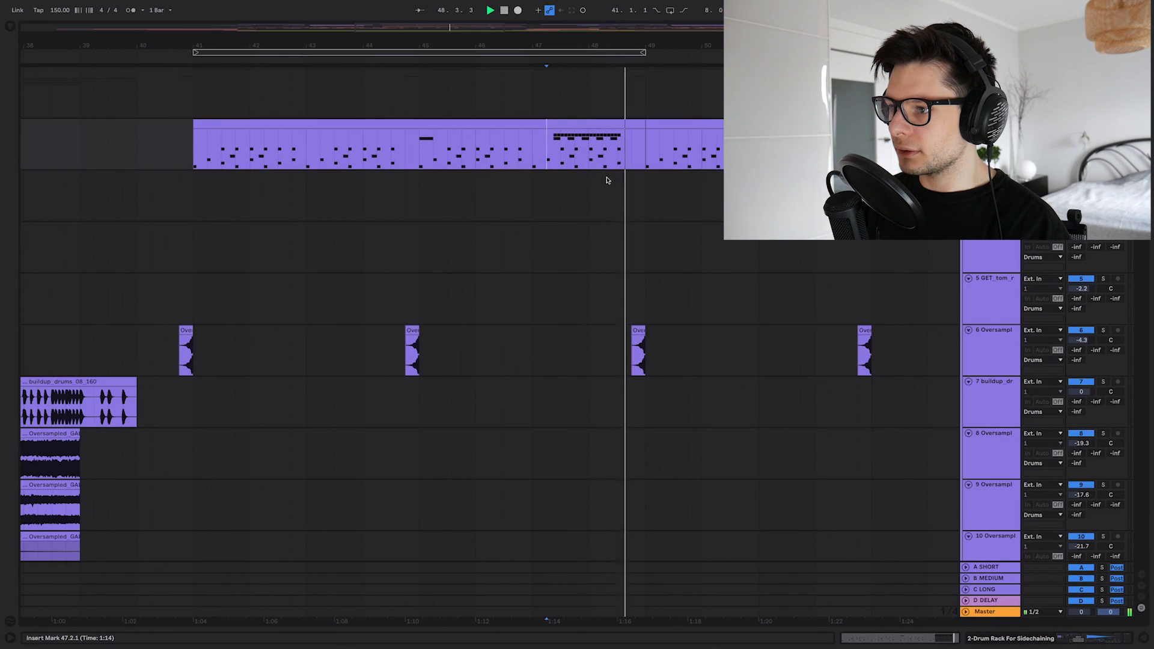
Solo the Drums group and play the Oversampled effect clip on track 6 from 48.4.1
{"action": "scroll", "coordinate": [623, 197], "scroll_direction": "down", "scroll_amount": 1}
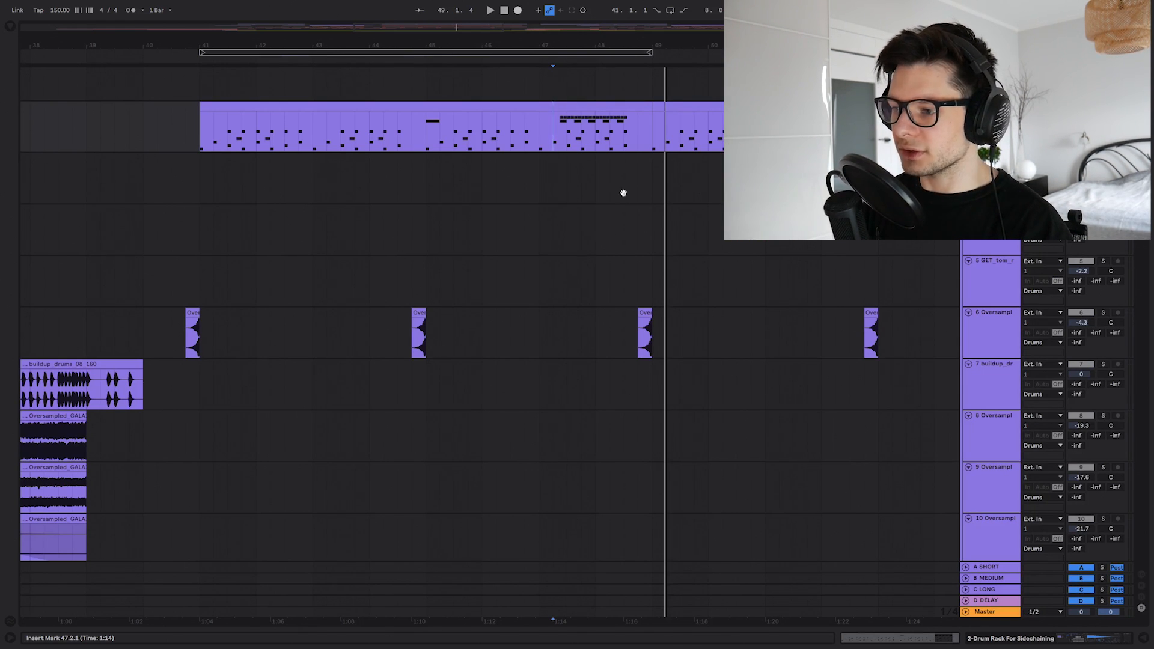
{"action": "left_click_drag", "start_coordinate": [641, 322], "coordinate": [651, 404]}
{"action": "scroll", "coordinate": [651, 404], "scroll_direction": "up", "scroll_amount": 5}
{"action": "key", "text": "s"}
{"action": "scroll", "coordinate": [734, 291], "scroll_direction": "down", "scroll_amount": 6}
{"action": "left_click", "coordinate": [734, 291]}
{"action": "scroll", "coordinate": [751, 297], "scroll_direction": "up", "scroll_amount": 4}
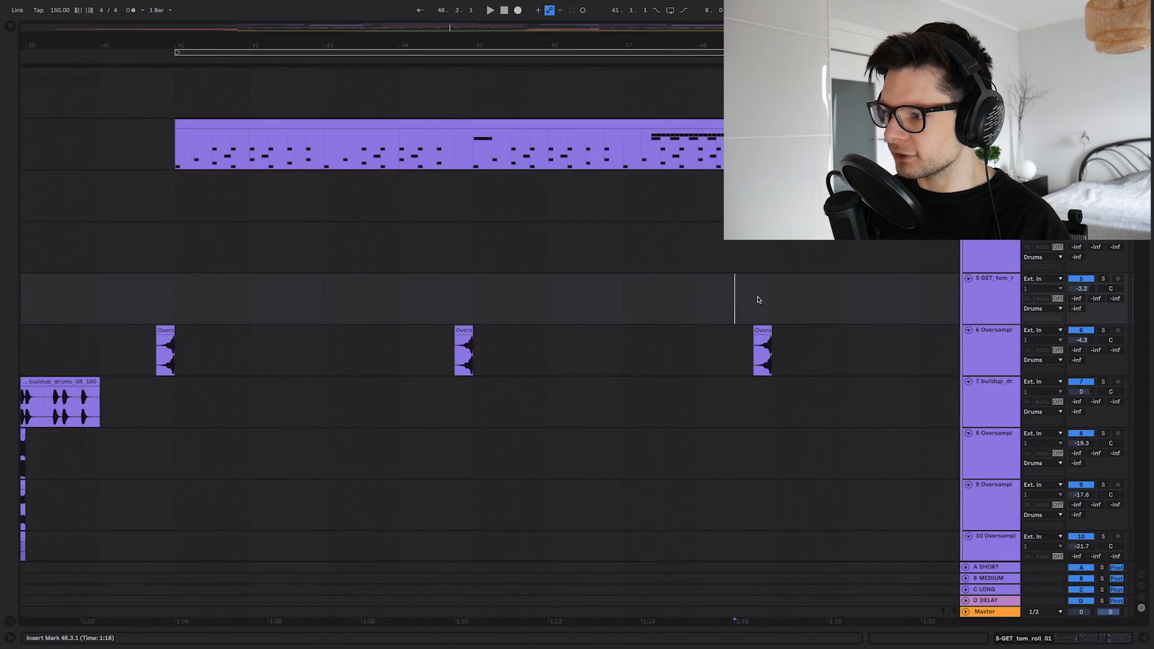
{"action": "left_click_drag", "start_coordinate": [791, 303], "coordinate": [676, 289]}
{"action": "scroll", "coordinate": [640, 289], "scroll_direction": "up", "scroll_amount": 3}
{"action": "left_click", "coordinate": [643, 292]}
{"action": "key", "text": "space"}
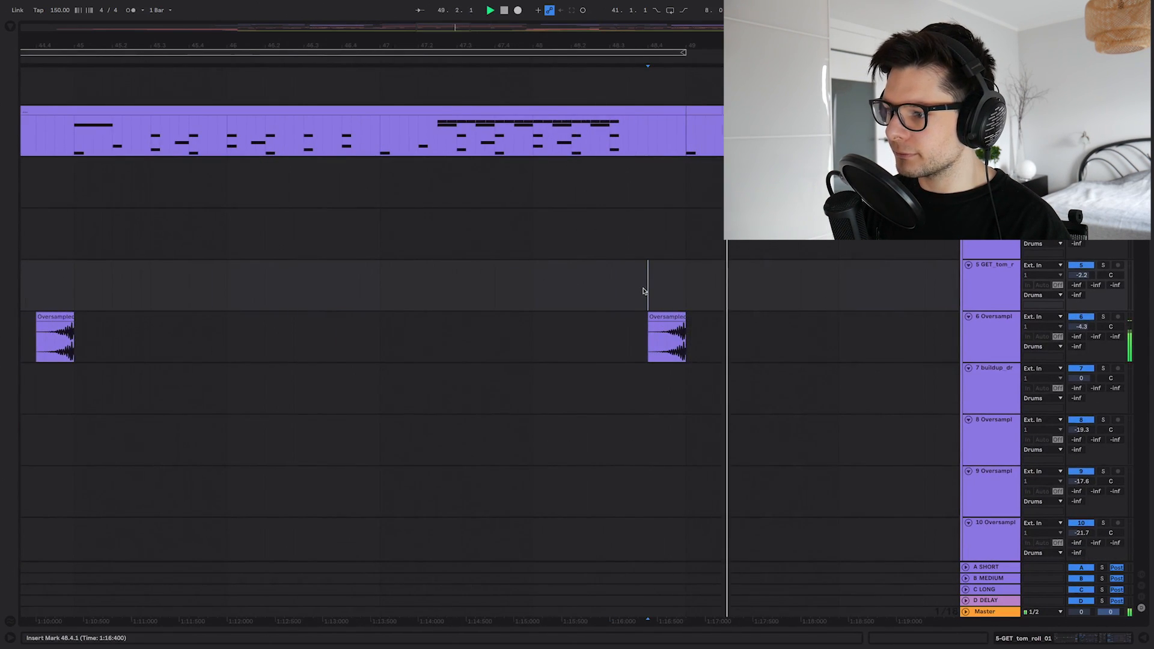
Stop the drums, play the 13 Serum track's clip from bar 41 and place the insert marker at 43.3.1
{"action": "scroll", "coordinate": [549, 287], "scroll_direction": "down", "scroll_amount": 4}
{"action": "key", "text": "space"}
{"action": "left_click_drag", "start_coordinate": [647, 359], "coordinate": [582, 145]}
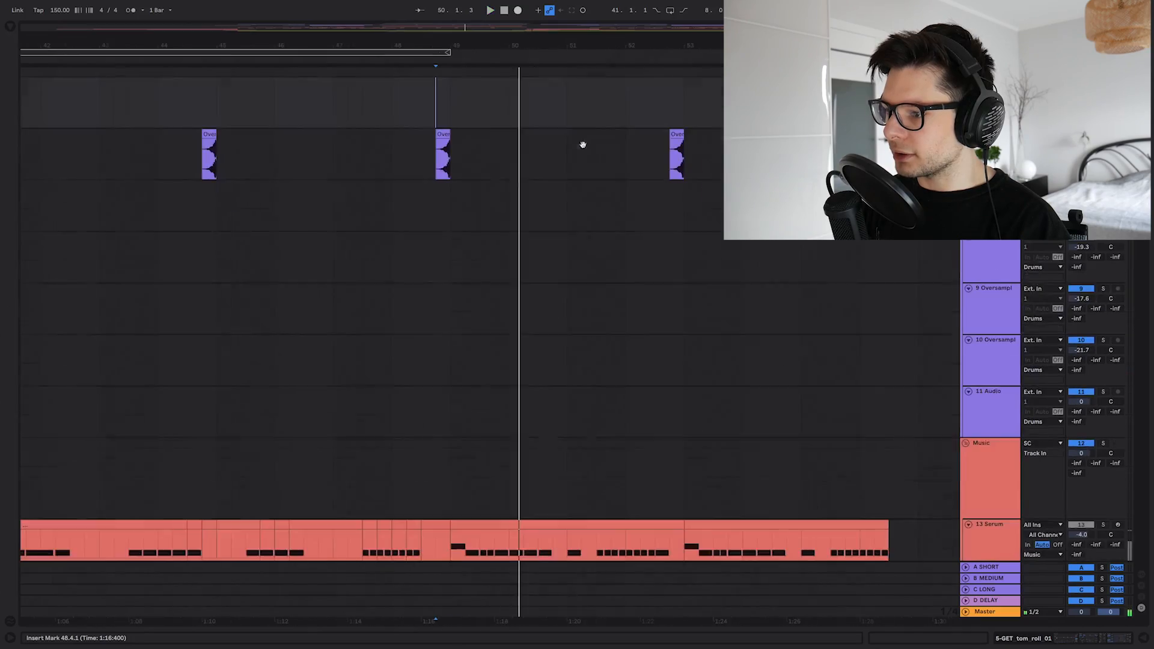
{"action": "scroll", "coordinate": [589, 157], "scroll_direction": "down", "scroll_amount": 5}
{"action": "left_click_drag", "start_coordinate": [639, 366], "coordinate": [631, 495]}
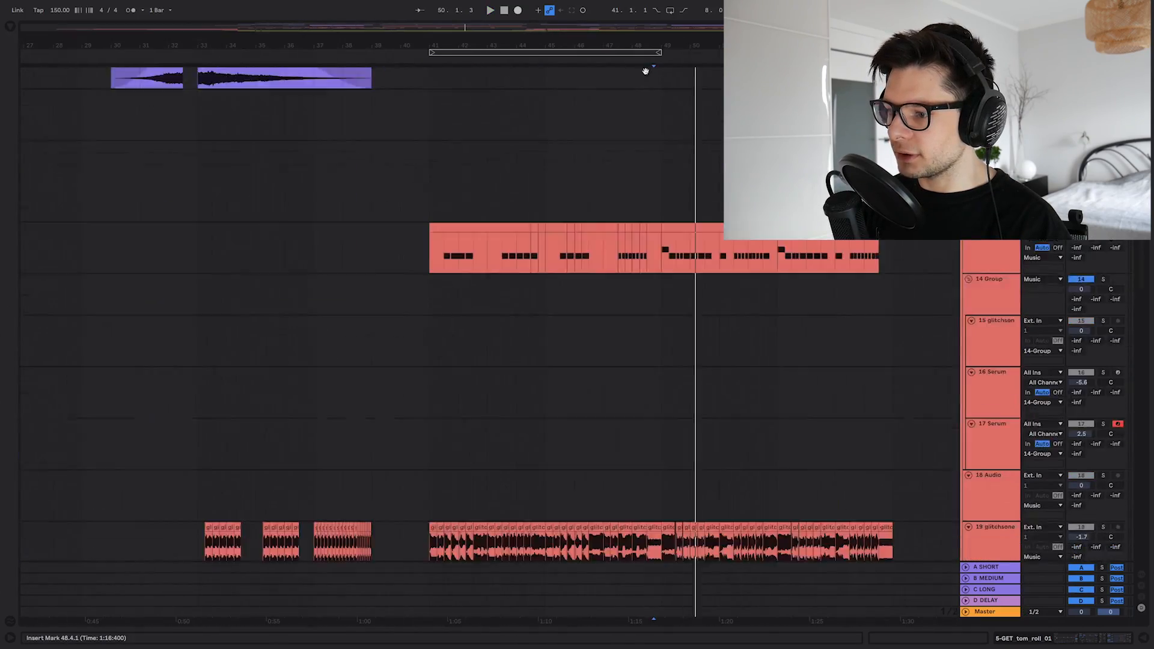
{"action": "scroll", "coordinate": [655, 346], "scroll_direction": "down", "scroll_amount": 2}
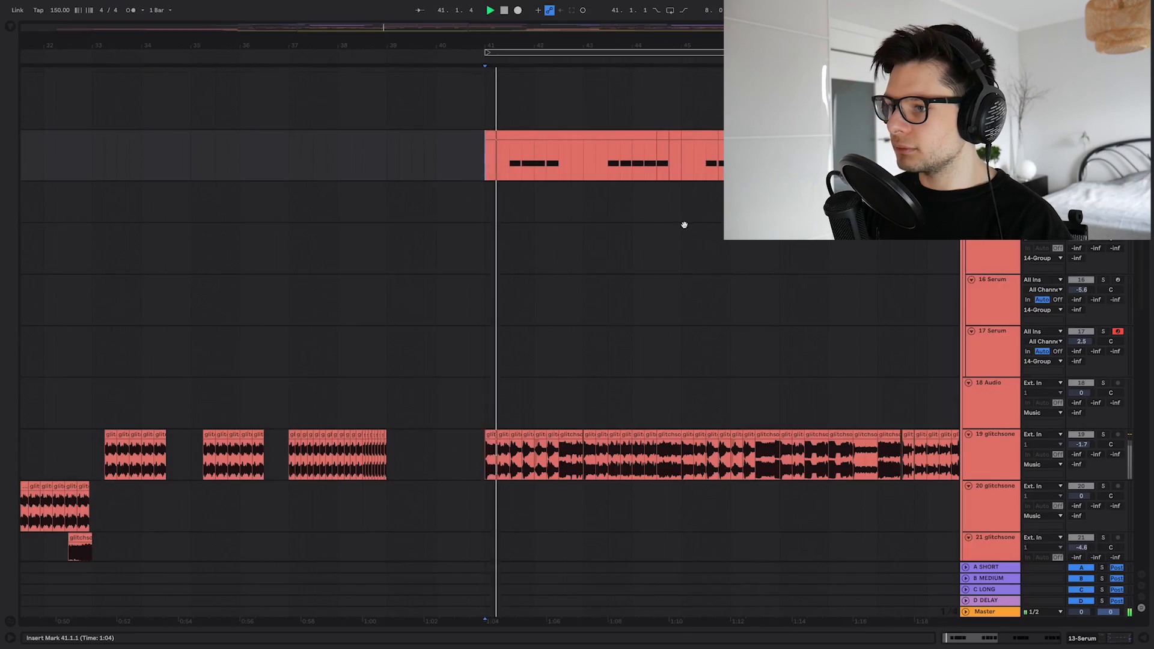
{"action": "scroll", "coordinate": [631, 240], "scroll_direction": "right", "scroll_amount": 3}
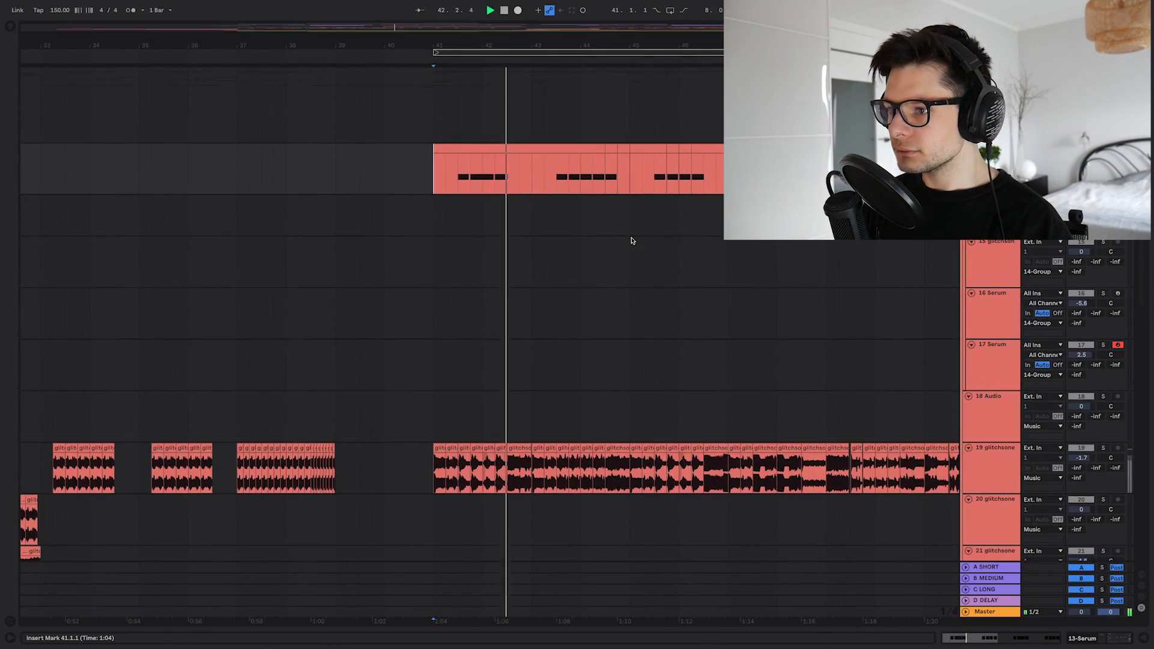
{"action": "left_click", "coordinate": [560, 183]}
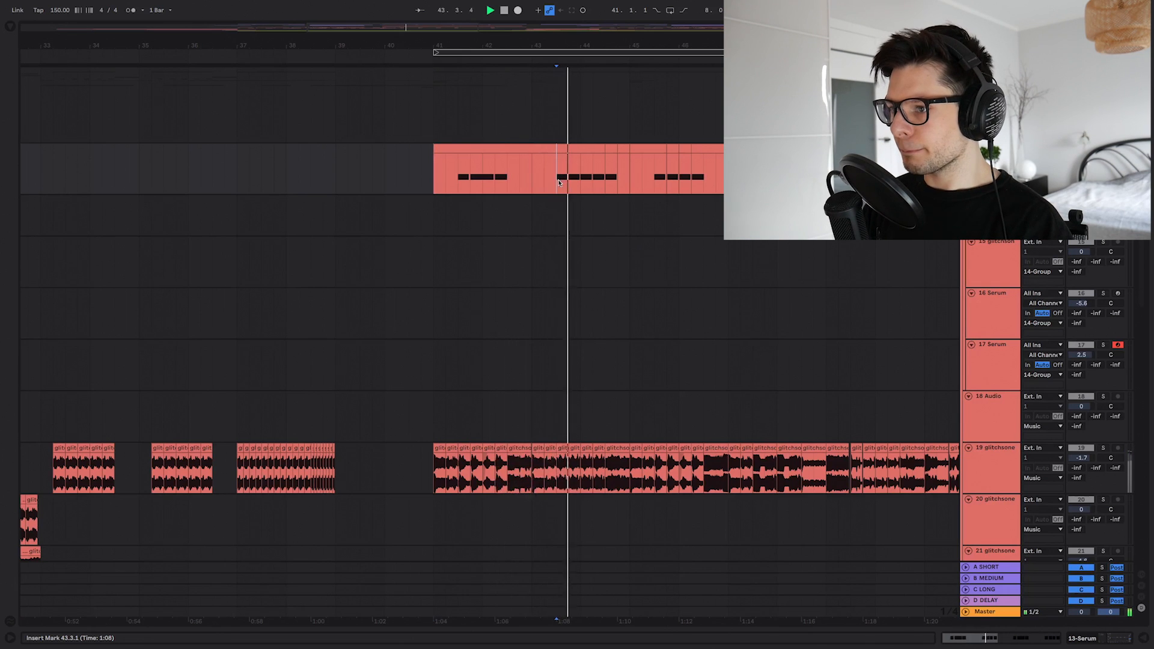
Open the 13 Serum track's instrument, go to its effects and play the part with Distortion bypassed
{"action": "key", "text": "shift+Tab"}
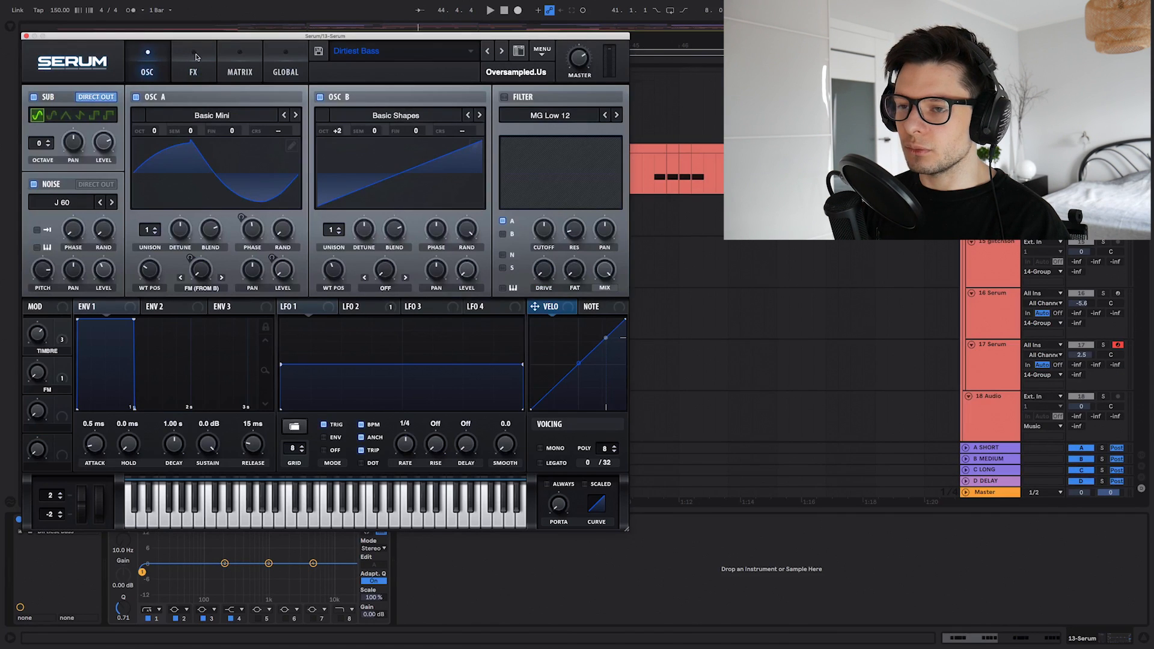
{"action": "left_click", "coordinate": [194, 60]}
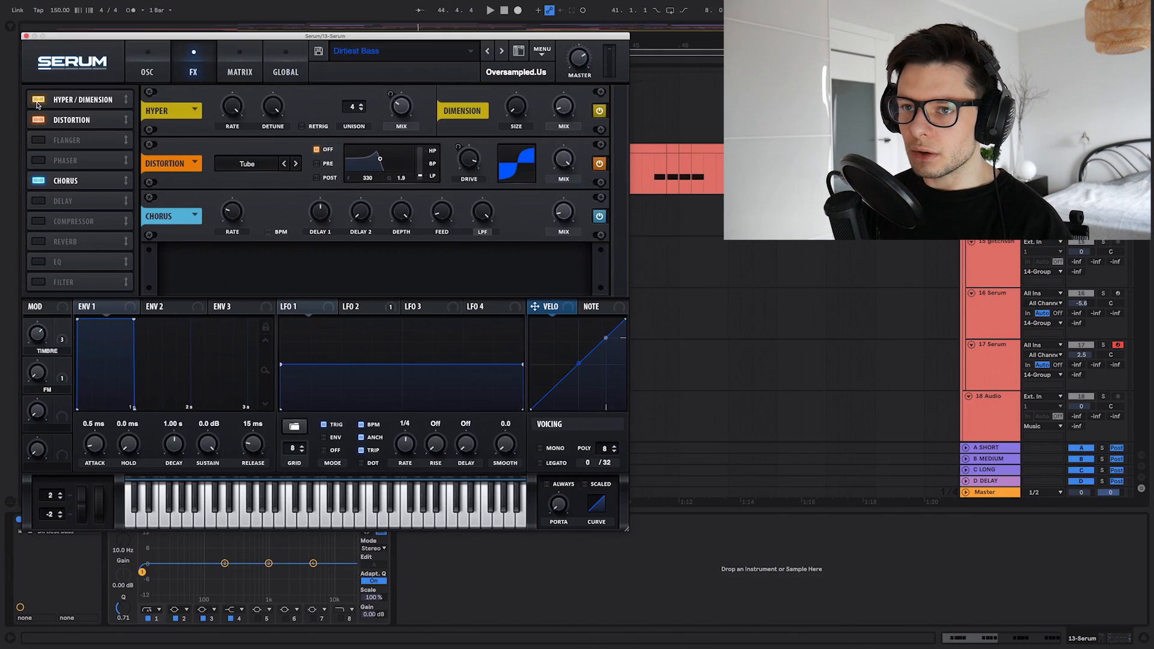
{"action": "left_click", "coordinate": [38, 121]}
{"action": "key", "text": "space"}
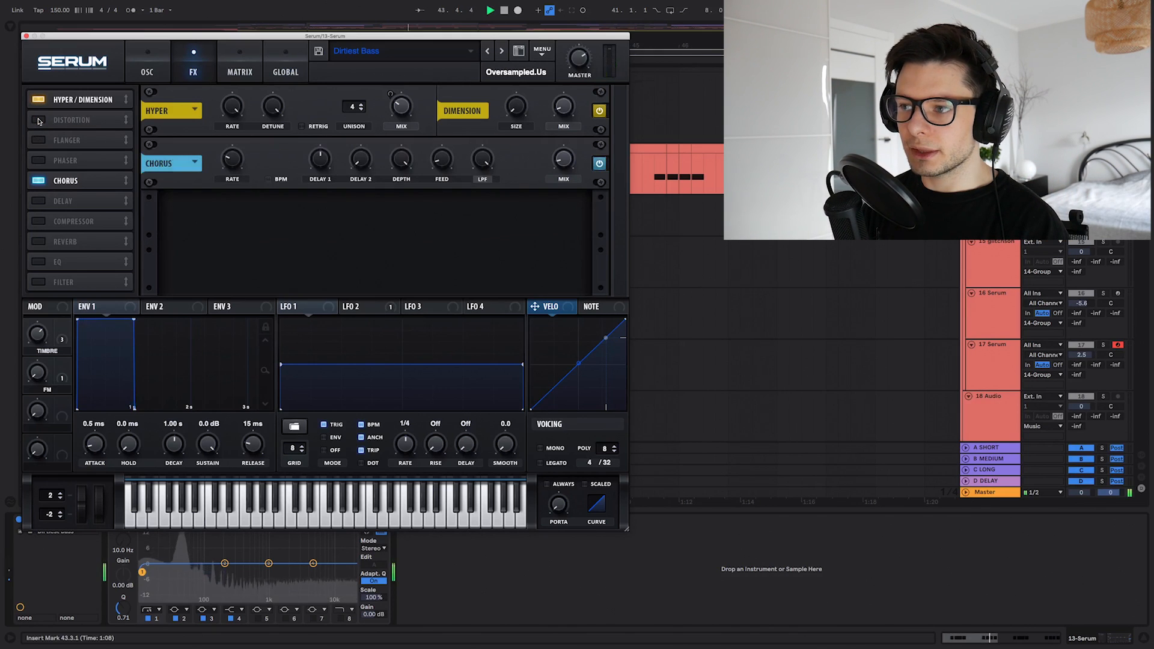
{"action": "key", "text": "space"}
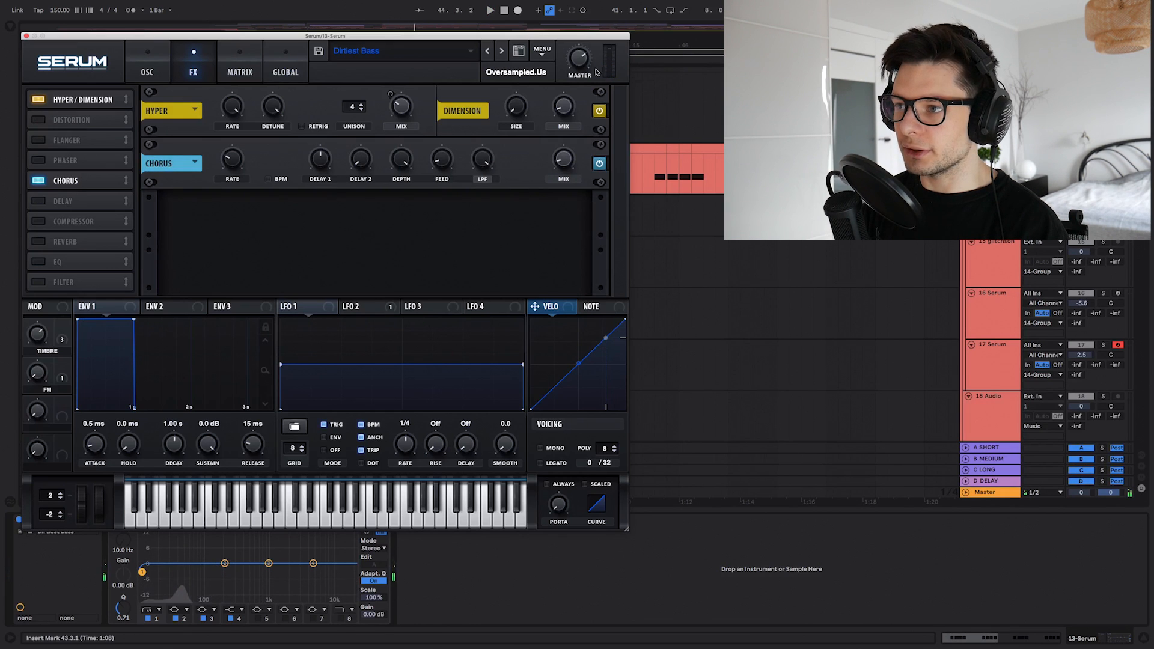
Re-enable Serum's Distortion, play the bass again for comparison and close the plugin window
{"action": "left_click", "coordinate": [33, 121]}
{"action": "key", "text": "space"}
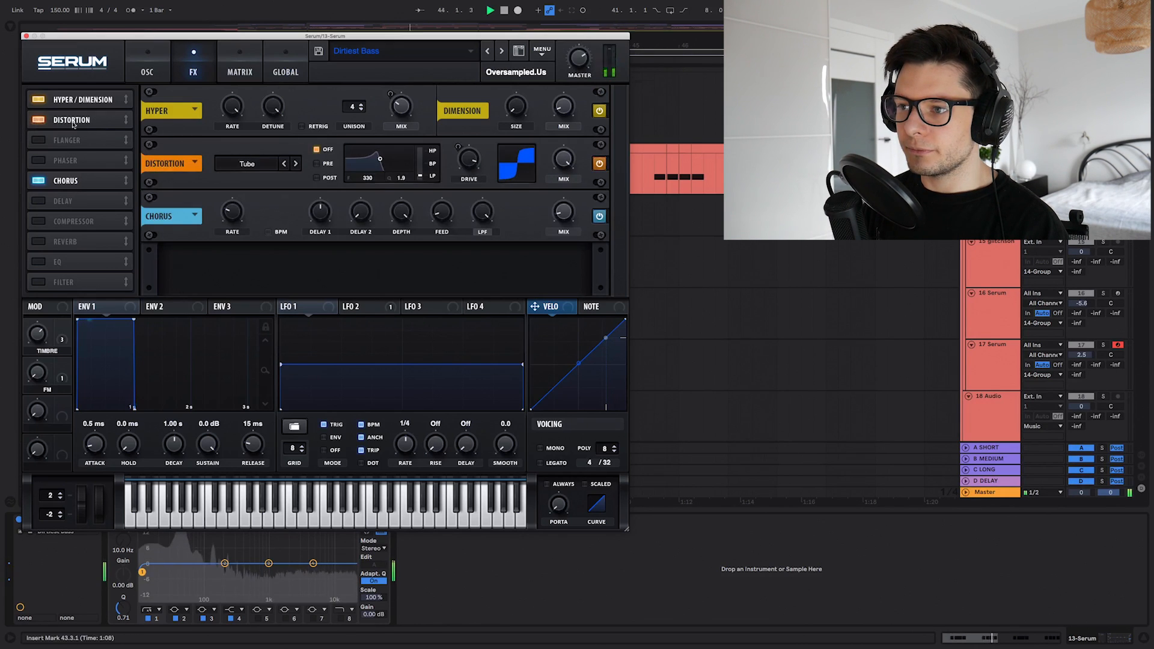
{"action": "key", "text": "space"}
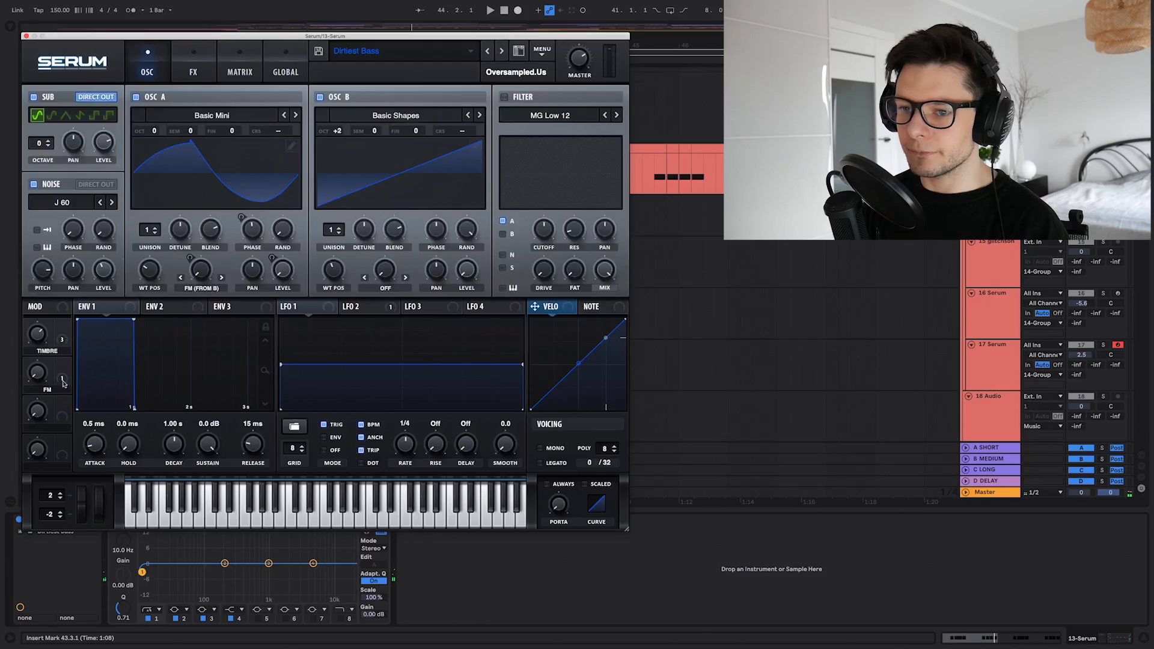
{"action": "key", "text": "super+alt+p"}
Solo brass tracks 24 and 25 together and play their layered one-shots from 41.1.1
{"action": "scroll", "coordinate": [606, 284], "scroll_direction": "down", "scroll_amount": 5}
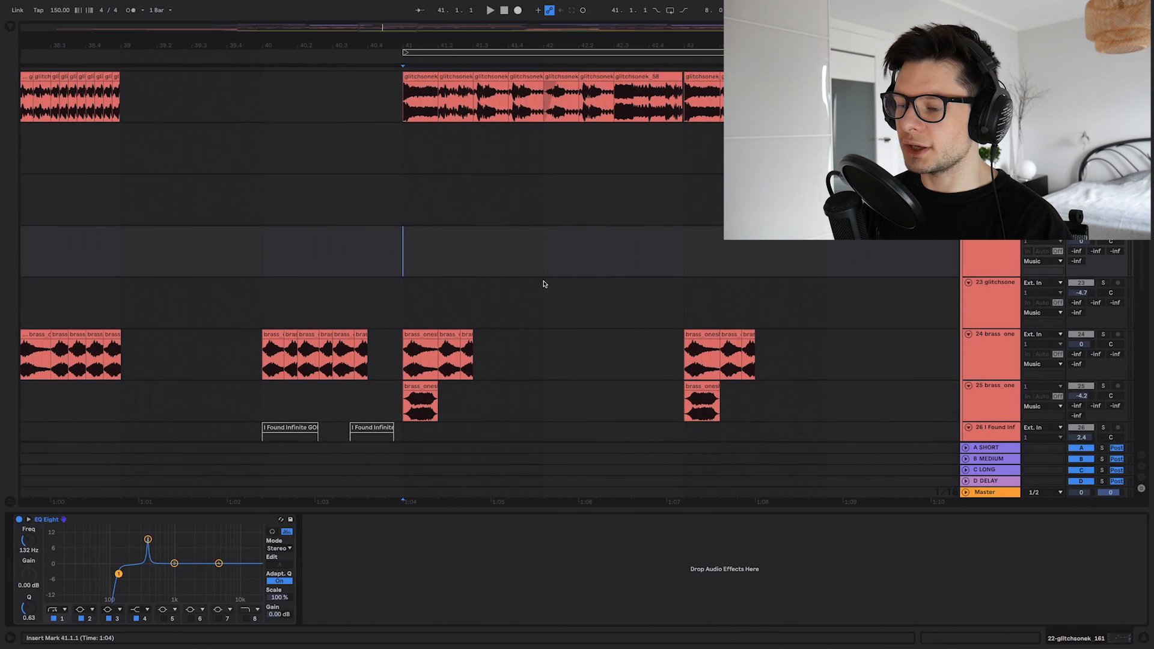
{"action": "scroll", "coordinate": [545, 284], "scroll_direction": "down", "scroll_amount": 1}
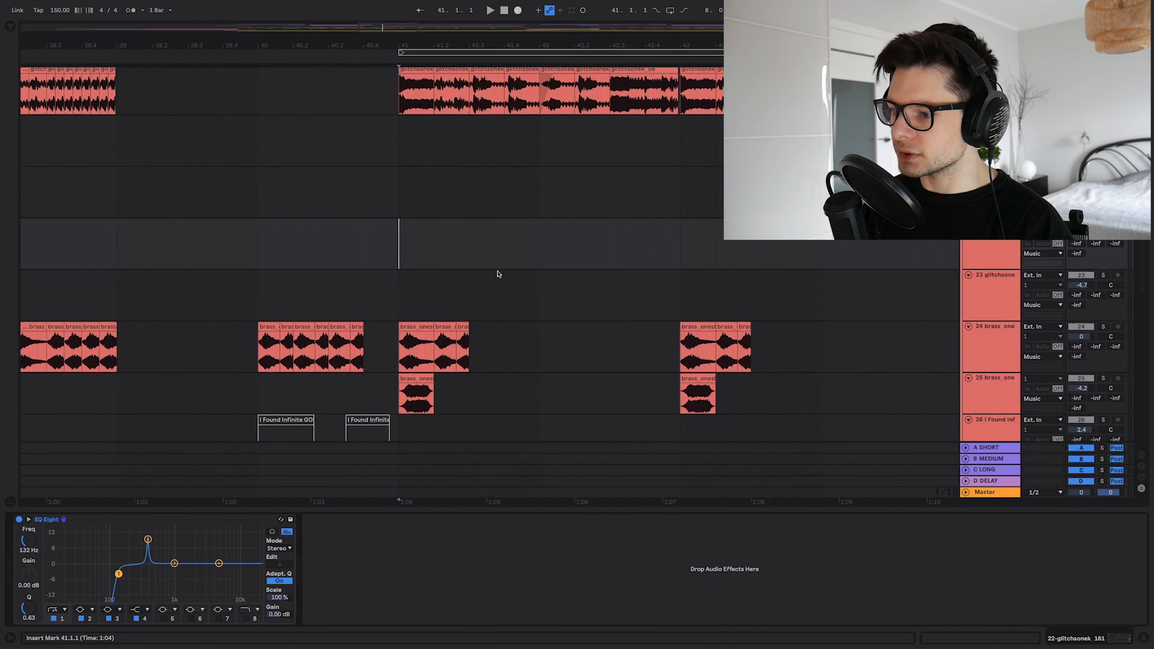
{"action": "scroll", "coordinate": [559, 272], "scroll_direction": "down", "scroll_amount": 3}
{"action": "scroll", "coordinate": [557, 271], "scroll_direction": "down", "scroll_amount": 3}
{"action": "left_click_drag", "start_coordinate": [396, 275], "coordinate": [494, 274]}
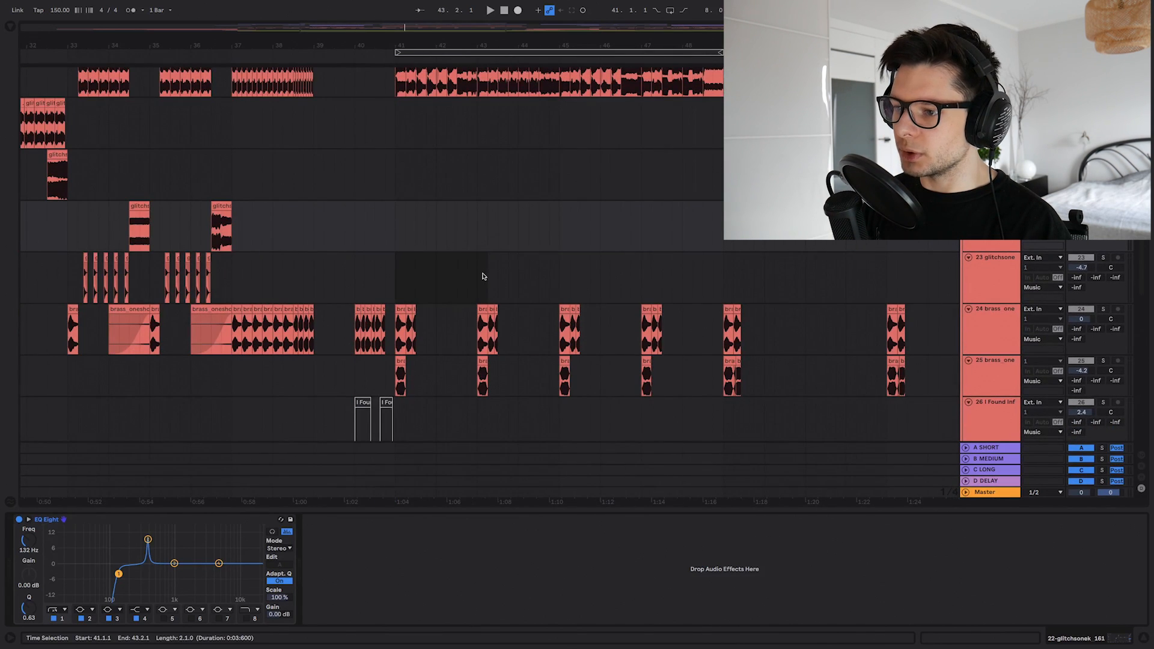
{"action": "left_click", "coordinate": [1104, 311]}
{"action": "left_click", "coordinate": [1102, 362]}
{"action": "left_click", "coordinate": [417, 311]}
{"action": "key", "text": "space"}
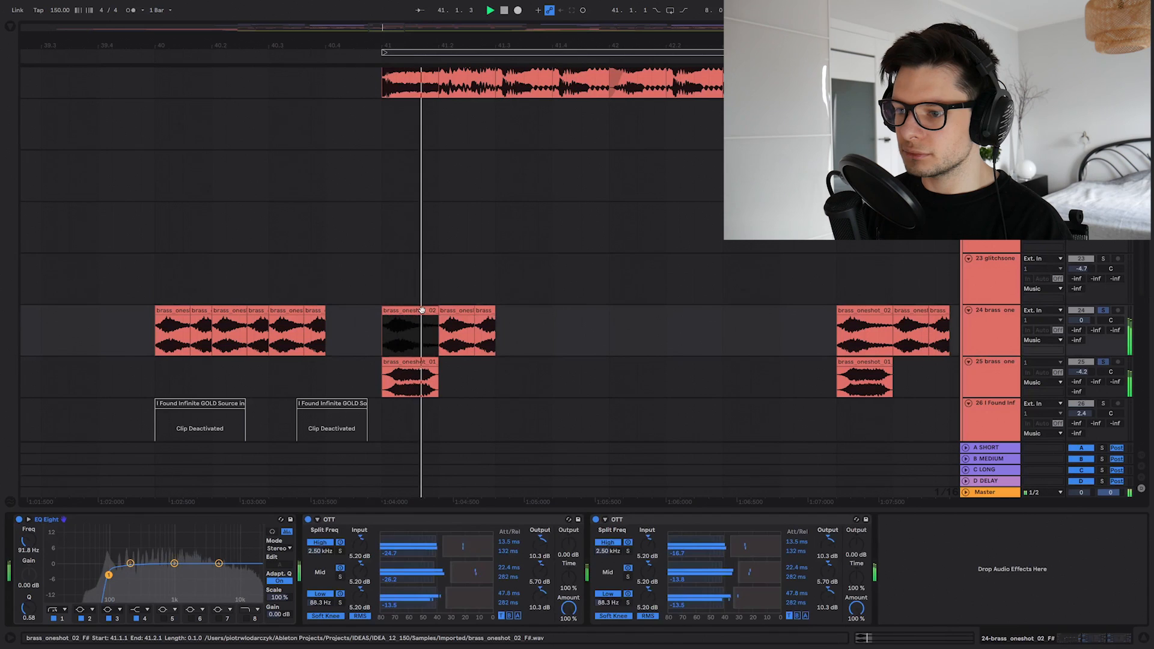
{"action": "key", "text": "space"}
Audition the brass layers separately from 41.1.1, soloing track 25 alone first and track 24 alone second
{"action": "left_click", "coordinate": [1104, 362]}
{"action": "left_click", "coordinate": [432, 362]}
{"action": "key", "text": "space"}
{"action": "key", "text": "space"}
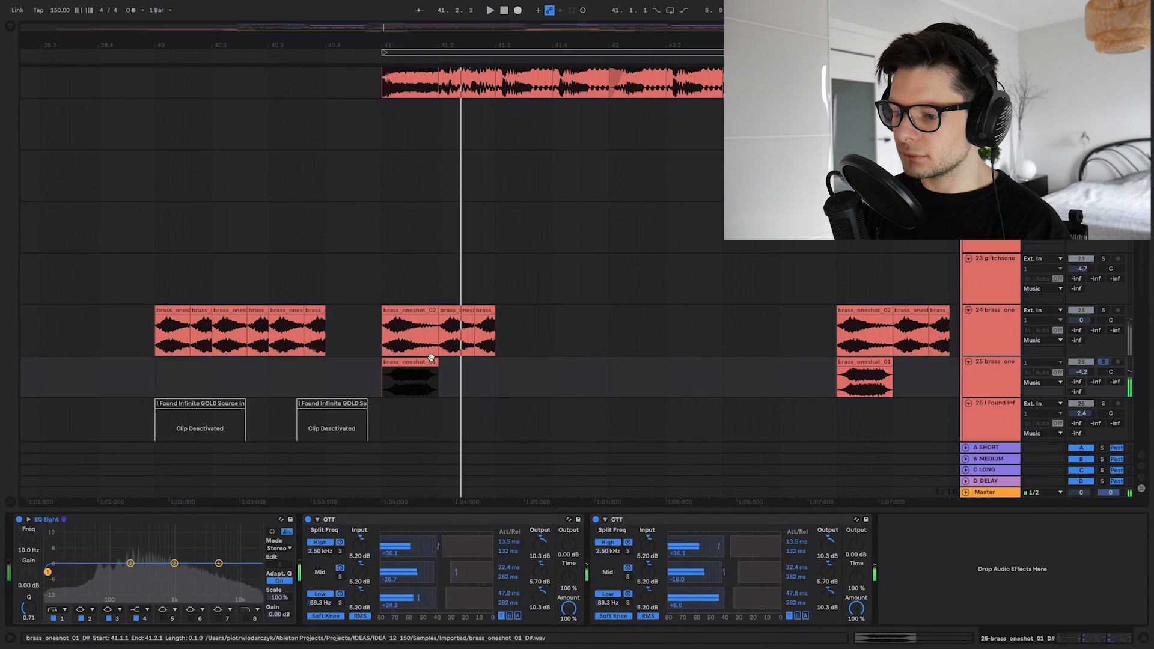
{"action": "left_click", "coordinate": [1104, 311]}
{"action": "key", "text": "space"}
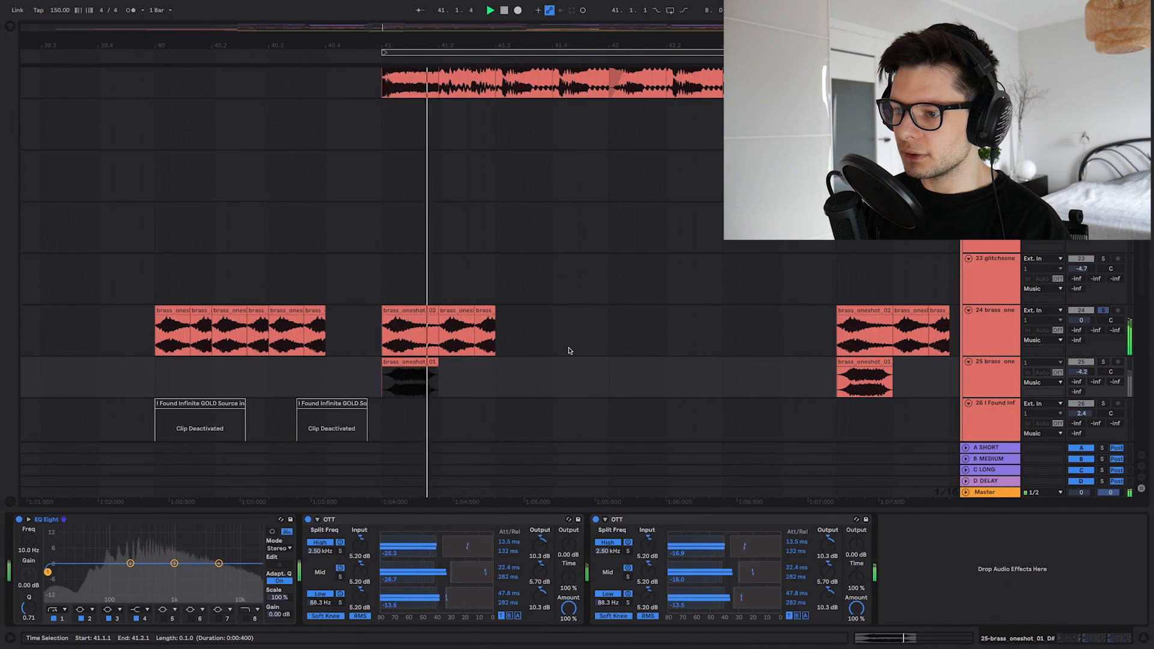
{"action": "key", "text": "space"}
Bypass both OTT devices on track 24 and play the brass_oneshot_02_F# clip from 41.1.1
{"action": "left_click", "coordinate": [403, 312]}
{"action": "scroll", "coordinate": [401, 313], "scroll_direction": "up", "scroll_amount": 3}
{"action": "scroll", "coordinate": [487, 335], "scroll_direction": "right", "scroll_amount": 2}
{"action": "scroll", "coordinate": [488, 336], "scroll_direction": "down", "scroll_amount": 1}
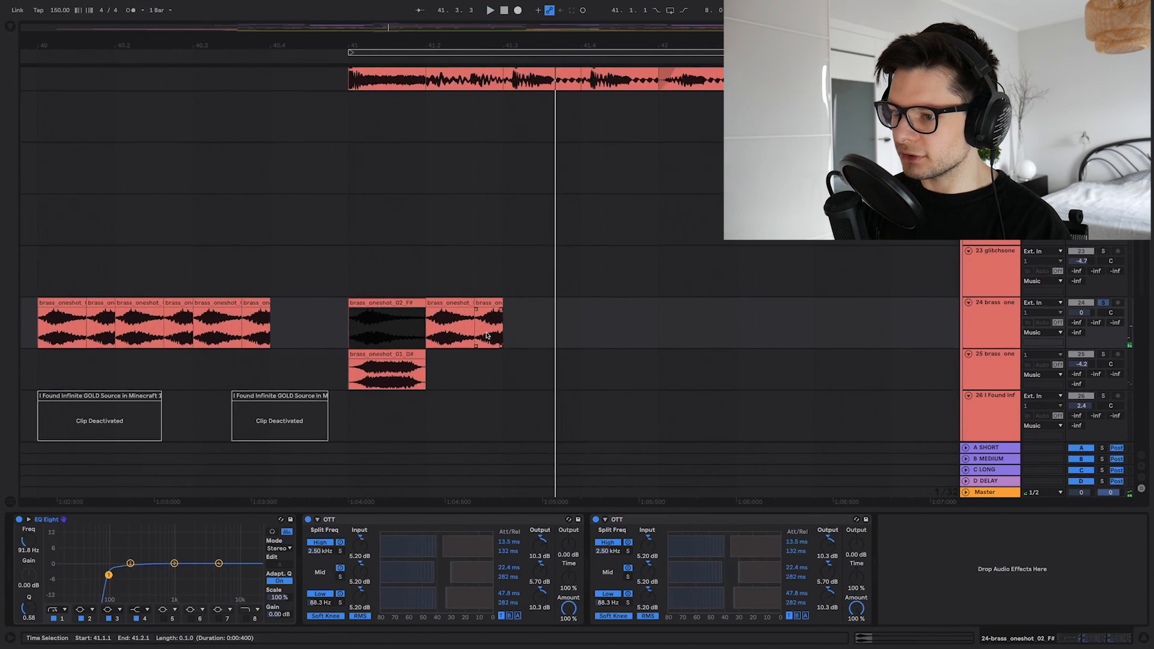
{"action": "left_click", "coordinate": [452, 525]}
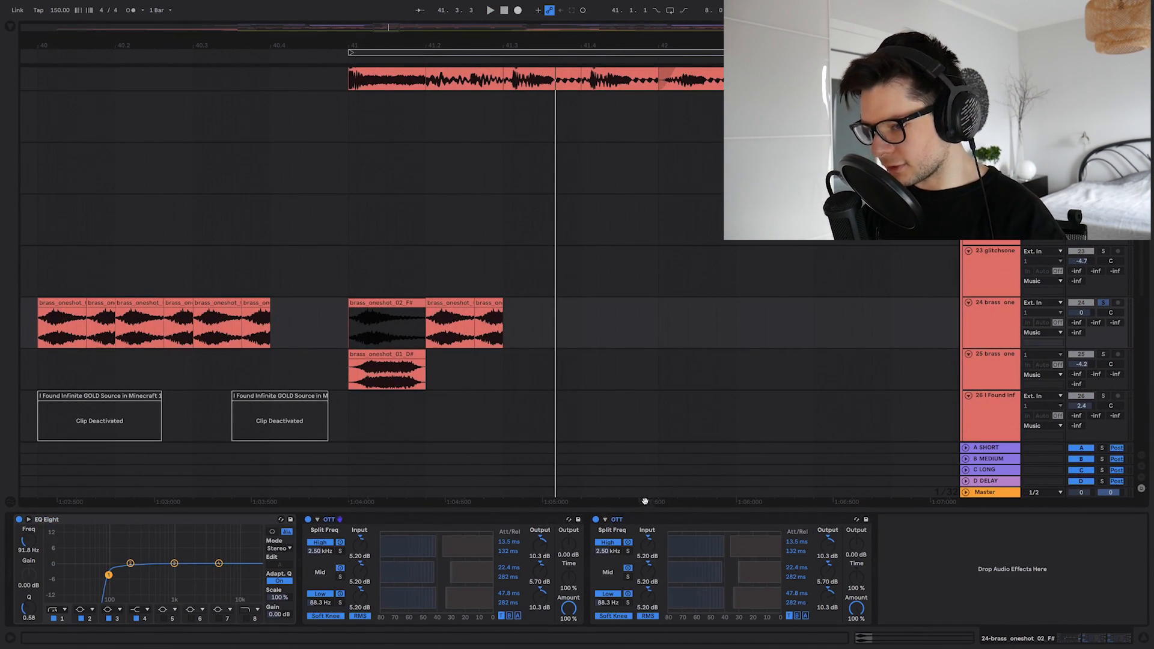
{"action": "left_click", "coordinate": [380, 303]}
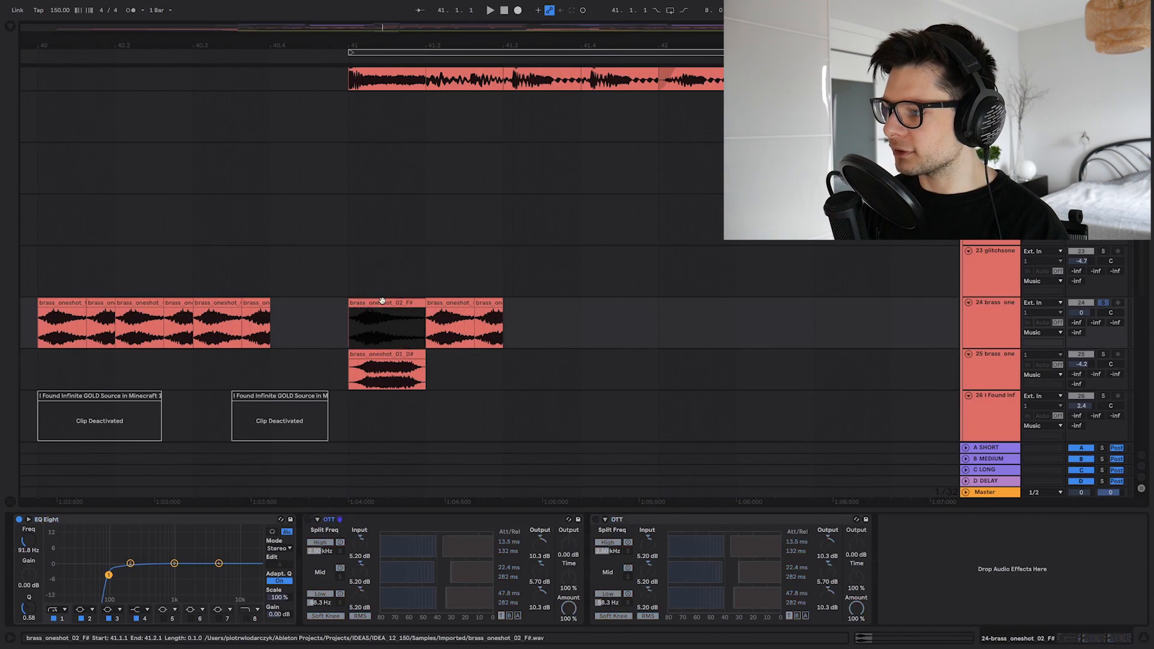
{"action": "key", "text": "space"}
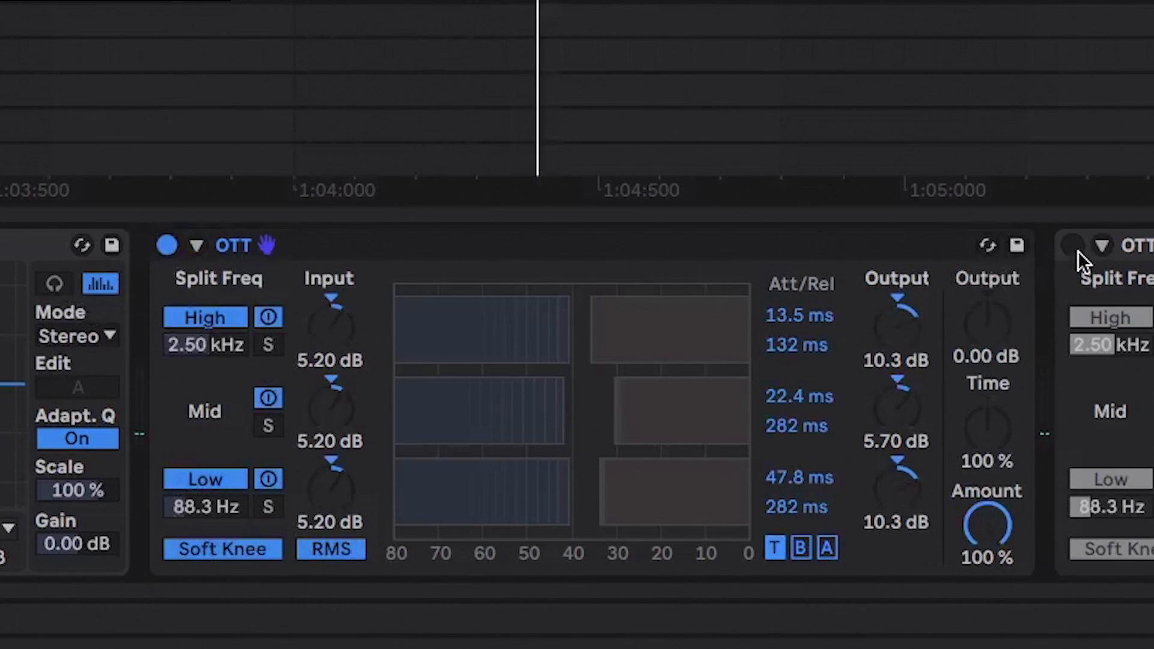
Switch both OTT devices on track 24 back on and replay the brass clips from 41.1.1
{"action": "left_click", "coordinate": [1073, 247]}
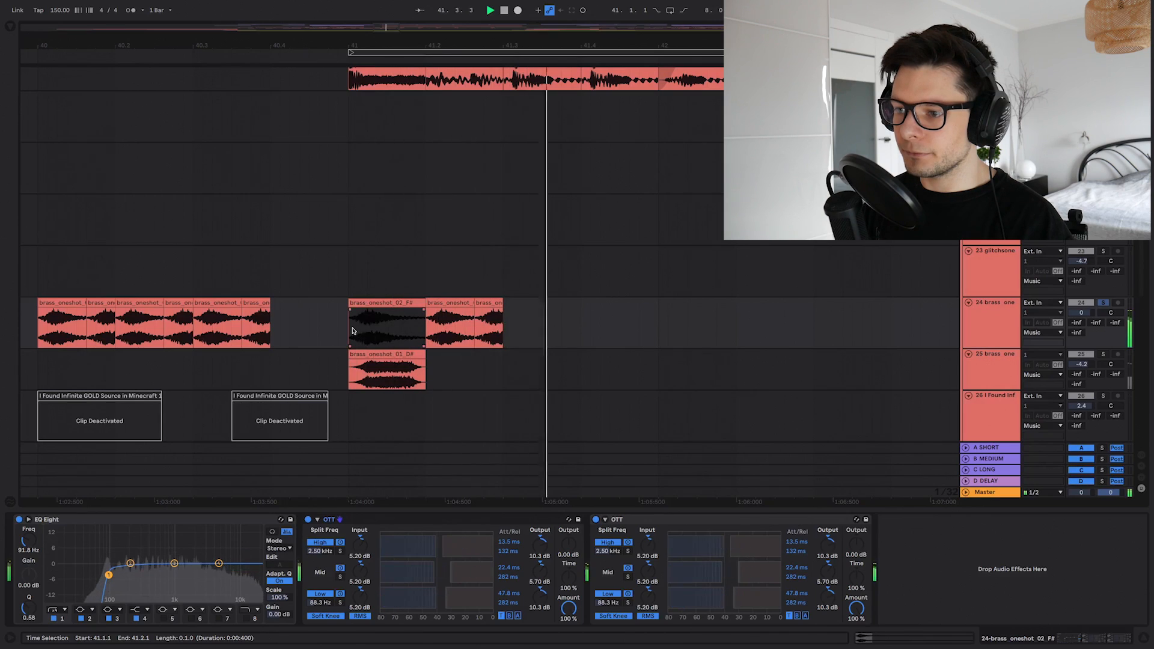
{"action": "key", "text": "space"}
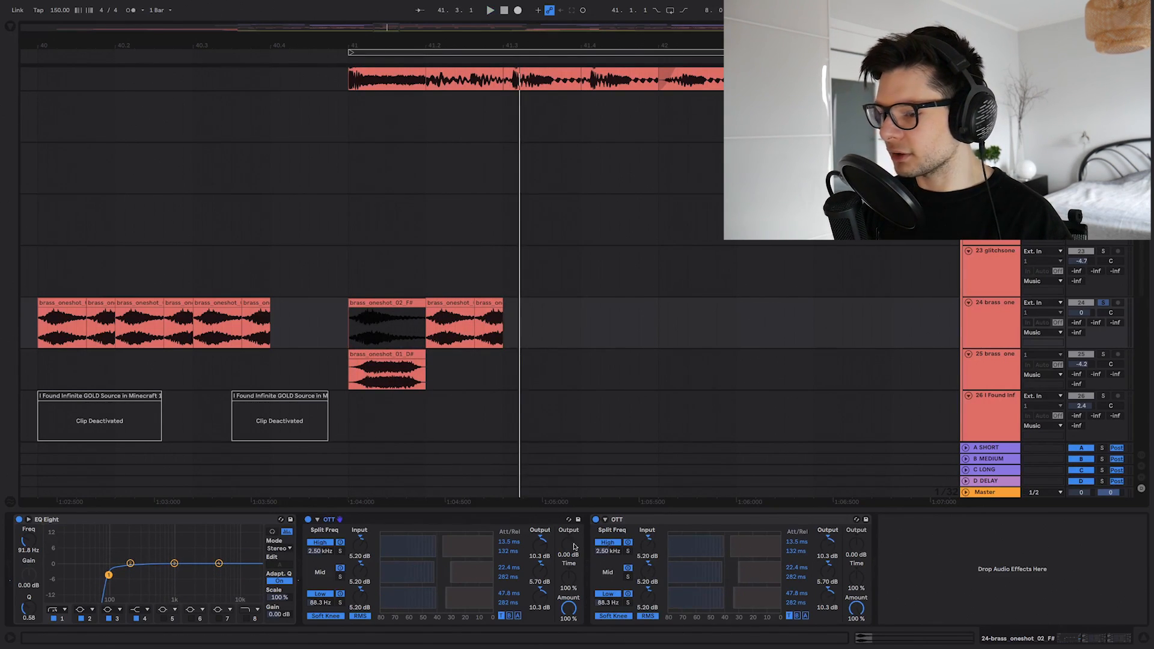
{"action": "scroll", "coordinate": [604, 373], "scroll_direction": "down", "scroll_amount": 1}
{"action": "scroll", "coordinate": [582, 318], "scroll_direction": "left", "scroll_amount": 1}
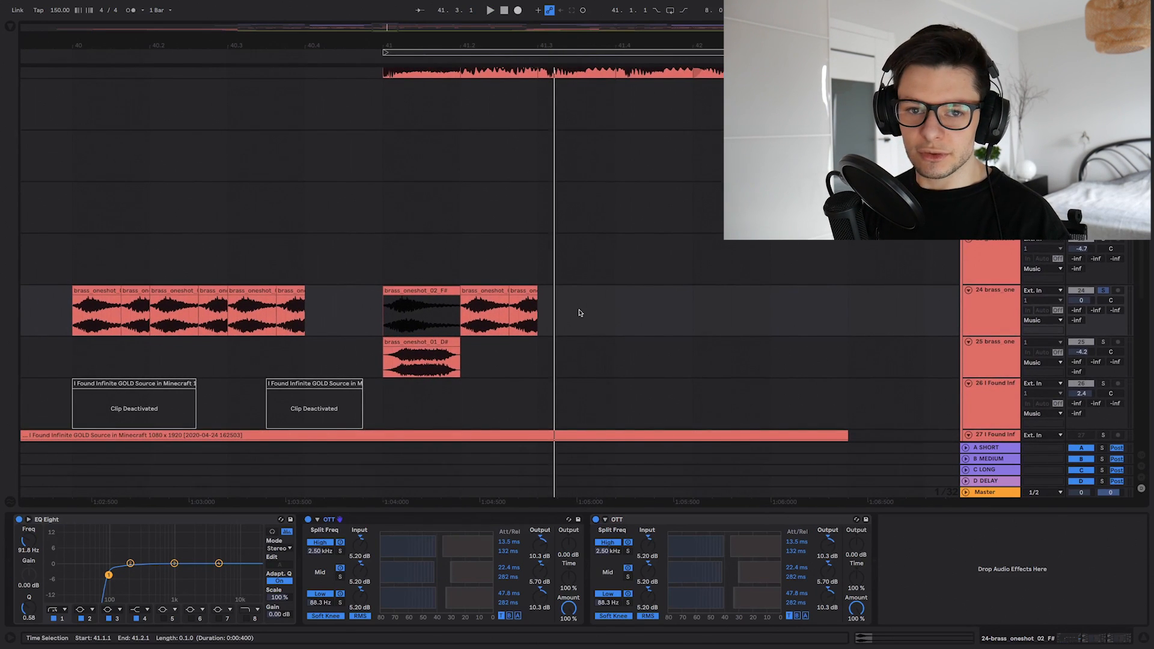
{"action": "key", "text": "space"}
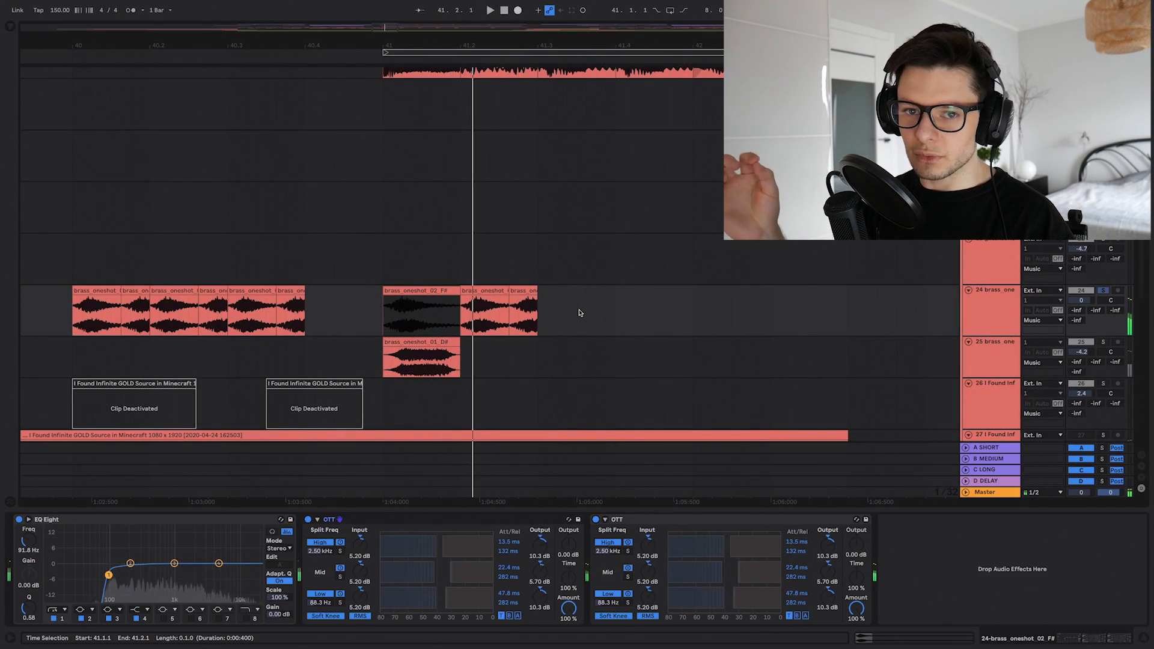
Solo track 19 and play its glitch clips from 41.1.1
{"action": "scroll", "coordinate": [580, 311], "scroll_direction": "up", "scroll_amount": 10}
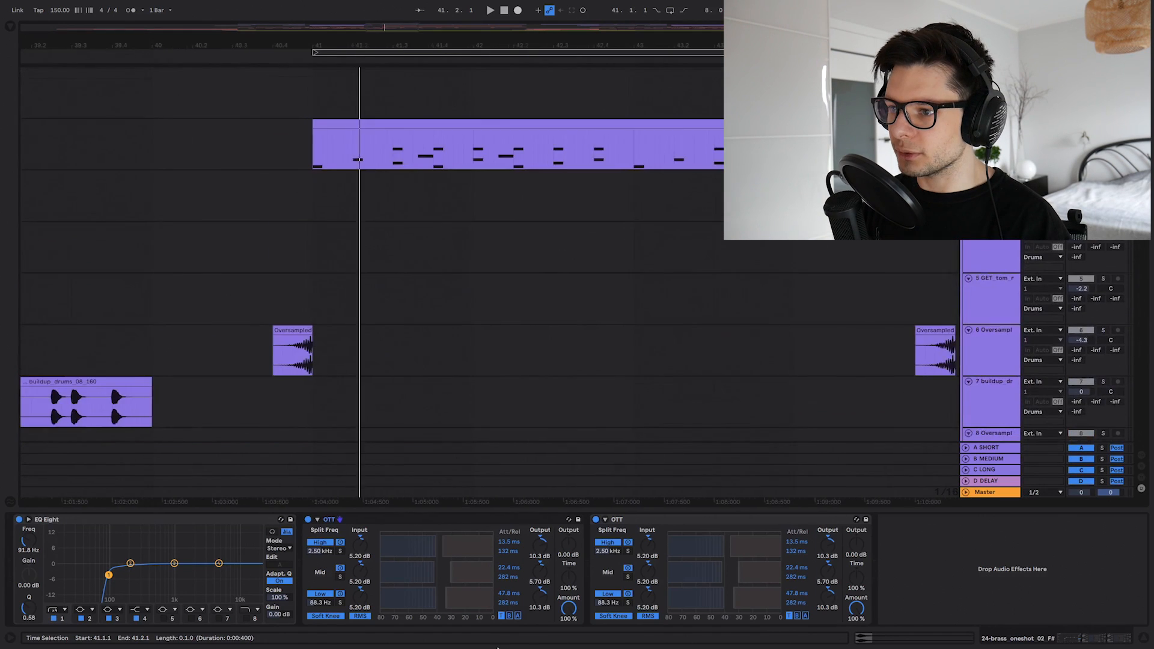
{"action": "scroll", "coordinate": [541, 302], "scroll_direction": "down", "scroll_amount": 8}
{"action": "left_click", "coordinate": [347, 169]}
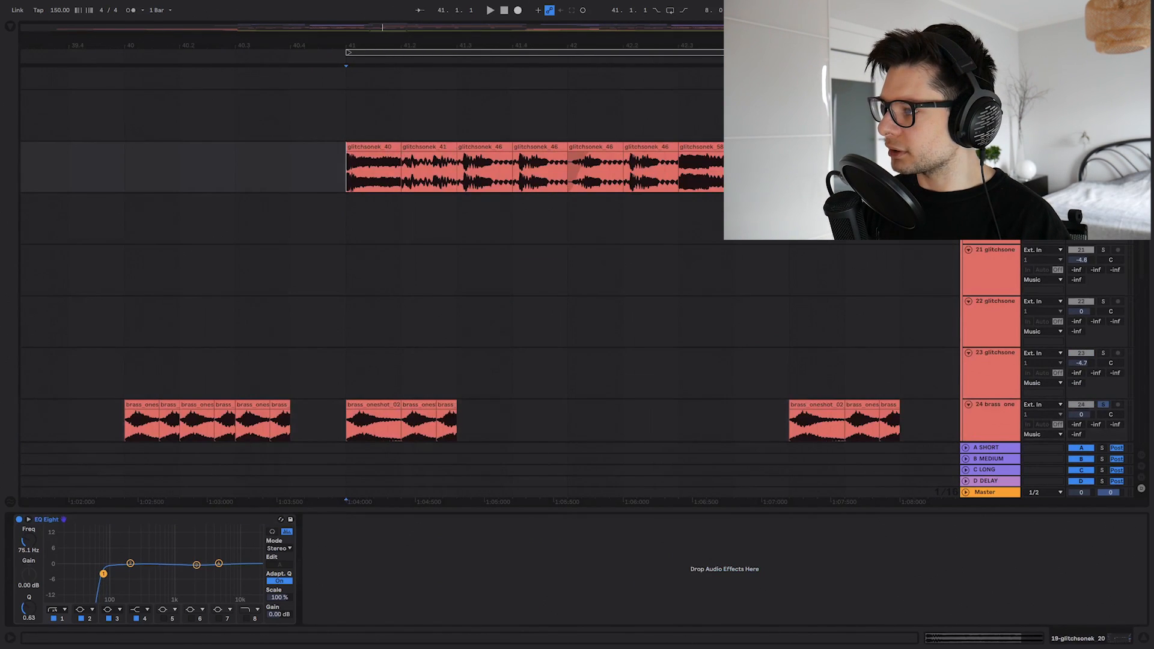
{"action": "key", "text": "space"}
{"action": "key", "text": "s"}
{"action": "key", "text": "space"}
{"action": "scroll", "coordinate": [572, 193], "scroll_direction": "left", "scroll_amount": 1}
Select the glitchsonek_40 and glitchsonek_41 clips on track 19 and play that pair
{"action": "left_click", "coordinate": [399, 145]}
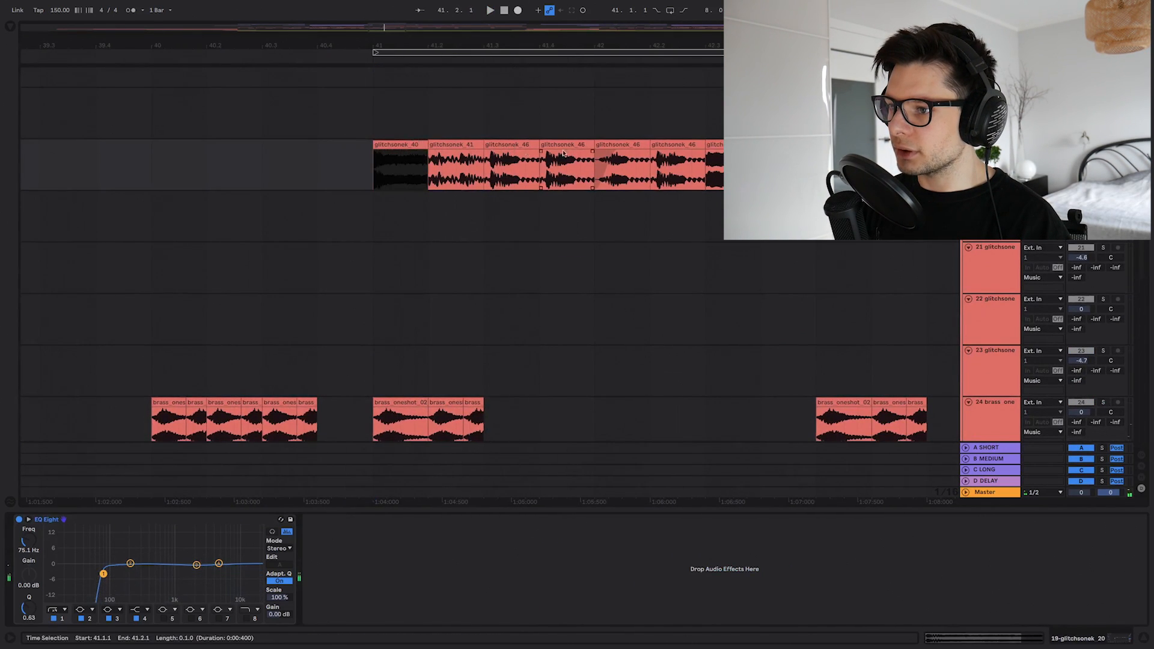
{"action": "left_click", "coordinate": [455, 162], "text": "shift"}
{"action": "key", "text": "space"}
{"action": "scroll", "coordinate": [503, 274], "scroll_direction": "up", "scroll_amount": 1}
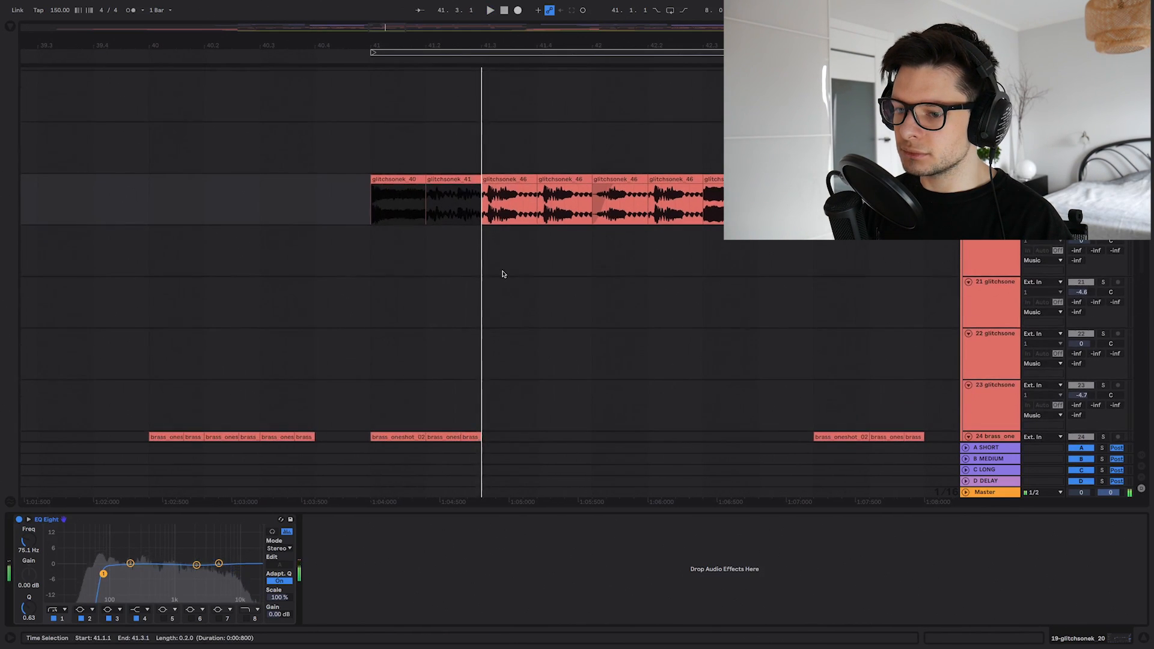
{"action": "left_click_drag", "start_coordinate": [506, 337], "coordinate": [496, 129]}
{"action": "left_click_drag", "start_coordinate": [373, 144], "coordinate": [444, 245]}
{"action": "scroll", "coordinate": [510, 276], "scroll_direction": "up", "scroll_amount": 2}
{"action": "left_click", "coordinate": [1104, 362]}
{"action": "scroll", "coordinate": [481, 192], "scroll_direction": "up", "scroll_amount": 1}
Reselect the first two glitch clips of the drop on track 19 and replay them from 41.1.1
{"action": "left_click", "coordinate": [473, 181]}
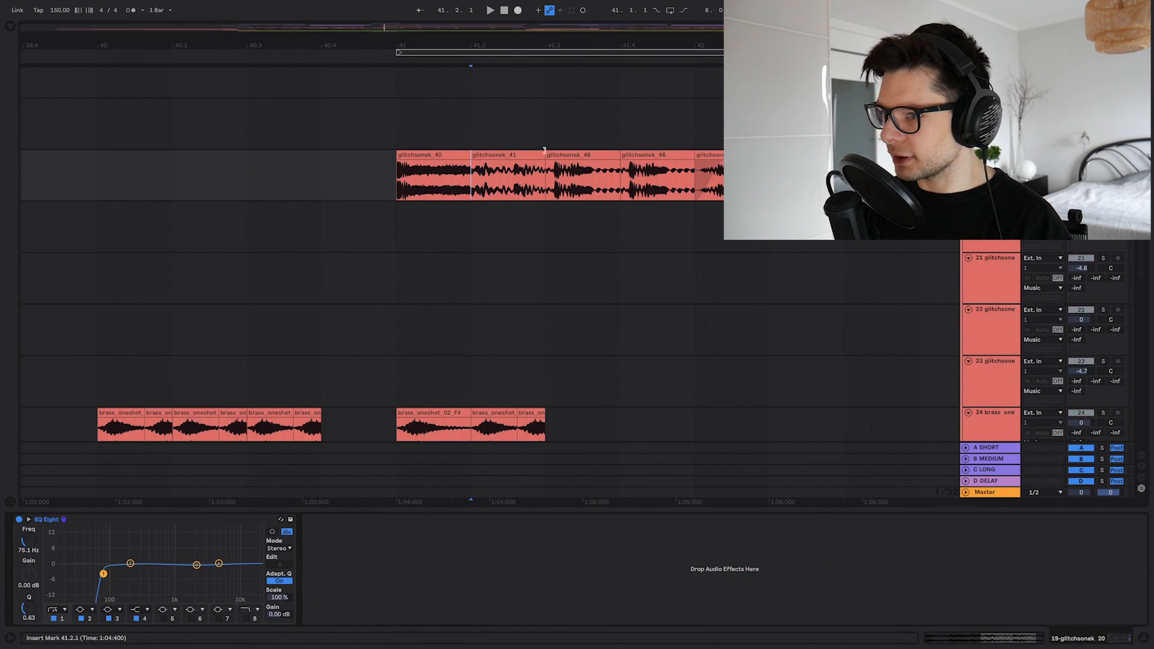
{"action": "left_click", "coordinate": [435, 155]}
{"action": "left_click", "coordinate": [478, 154], "text": "shift"}
{"action": "key", "text": "space"}
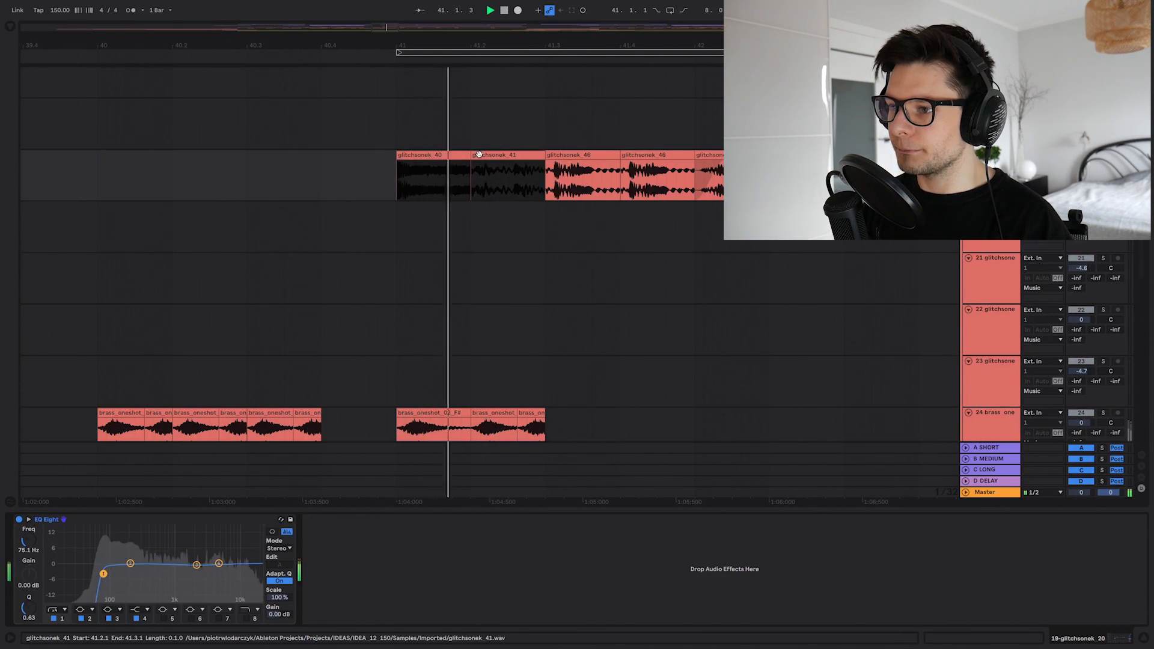
{"action": "scroll", "coordinate": [573, 168], "scroll_direction": "down", "scroll_amount": 3}
{"action": "key", "text": "space"}
Play track 19's glitch sequence from 41.3.1 and follow it past bar 44
{"action": "left_click_drag", "start_coordinate": [573, 169], "coordinate": [546, 255]}
{"action": "left_click", "coordinate": [363, 340]}
{"action": "left_click_drag", "start_coordinate": [437, 346], "coordinate": [429, 235]}
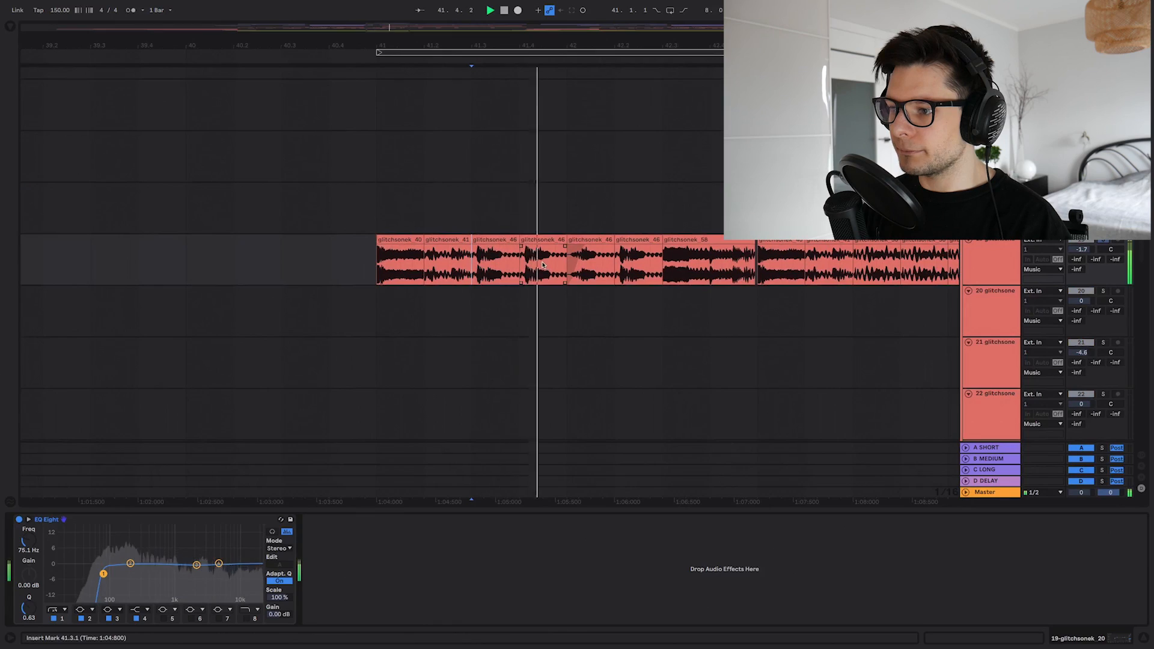
{"action": "scroll", "coordinate": [546, 273], "scroll_direction": "up", "scroll_amount": 3}
{"action": "scroll", "coordinate": [553, 279], "scroll_direction": "down", "scroll_amount": 1}
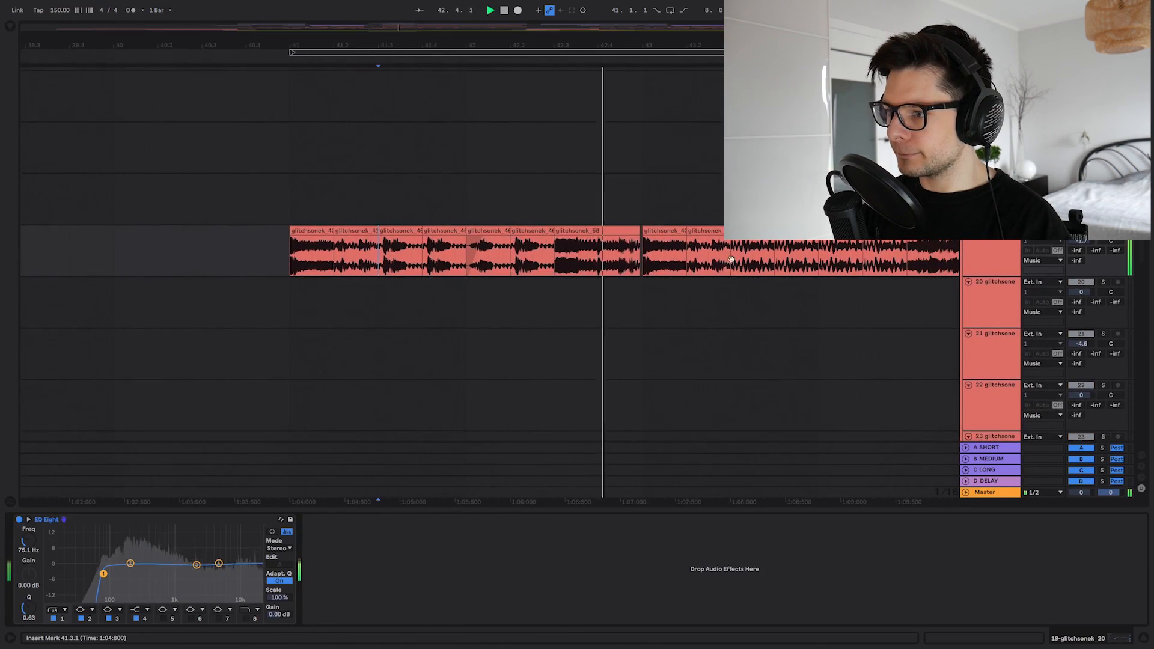
{"action": "left_click_drag", "start_coordinate": [553, 278], "coordinate": [419, 278]}
{"action": "left_click_drag", "start_coordinate": [715, 258], "coordinate": [530, 258]}
{"action": "scroll", "coordinate": [531, 258], "scroll_direction": "down", "scroll_amount": 3}
{"action": "scroll", "coordinate": [529, 257], "scroll_direction": "down", "scroll_amount": 2}
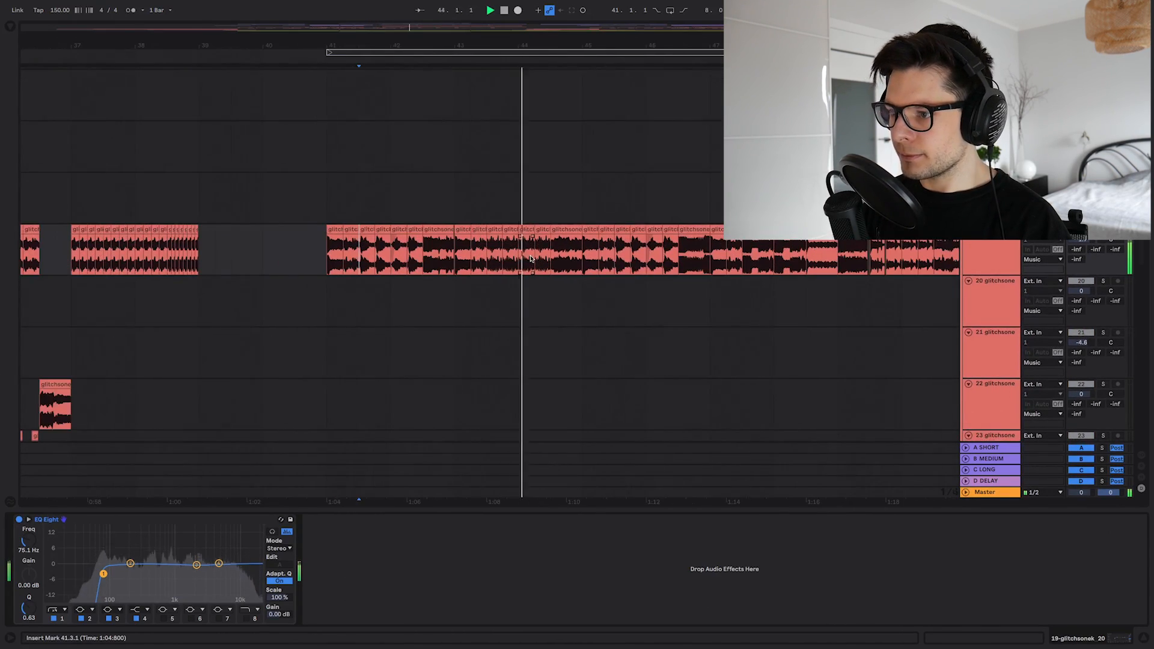
{"action": "left_click_drag", "start_coordinate": [652, 262], "coordinate": [490, 262]}
{"action": "key", "text": "space"}
Play the second half of track 19's glitch sequence from 49.1.1
{"action": "left_click", "coordinate": [681, 264]}
{"action": "left_click_drag", "start_coordinate": [719, 265], "coordinate": [627, 281]}
{"action": "scroll", "coordinate": [627, 281], "scroll_direction": "down", "scroll_amount": 2}
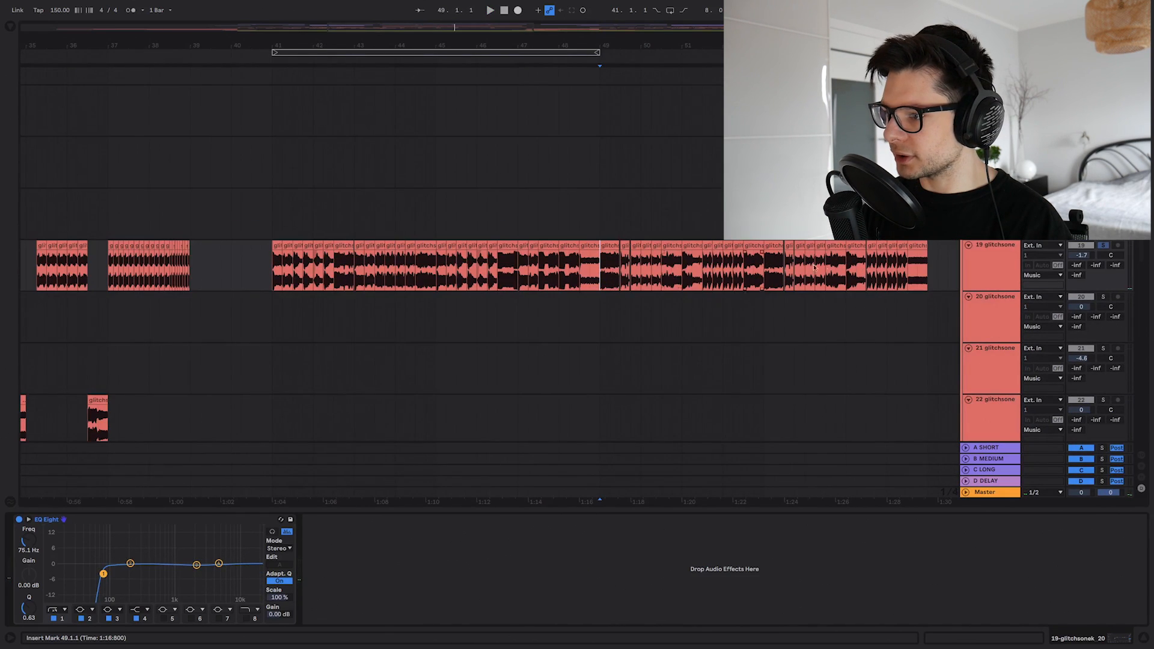
{"action": "key", "text": "space"}
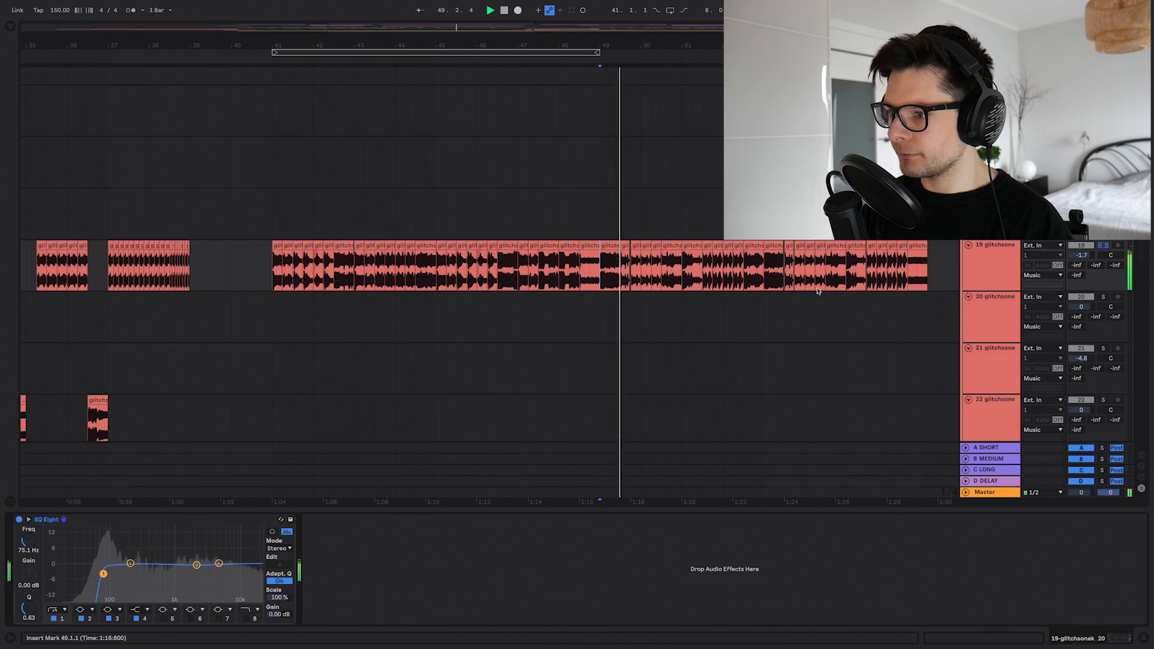
Play the rapid glitch repeats on track 19 from 51.3.1
{"action": "left_click", "coordinate": [704, 287]}
{"action": "key", "text": "space"}
{"action": "key", "text": "space"}
{"action": "key", "text": "space"}
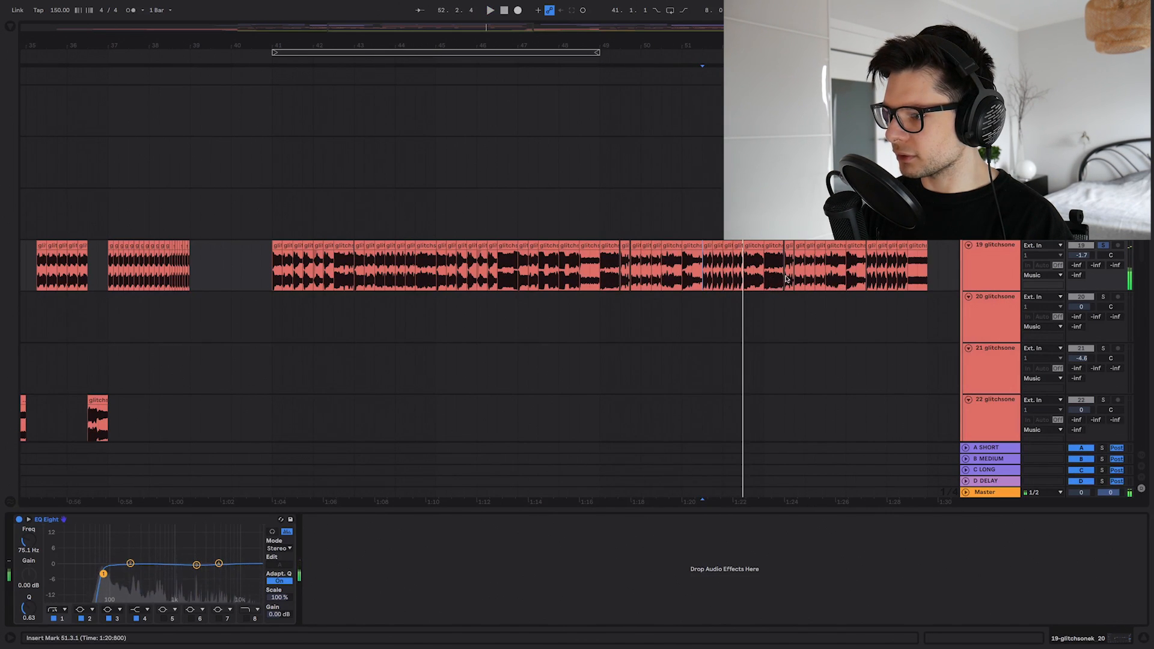
Play the closing glitch clips on track 19 from 53.4.1
{"action": "left_click", "coordinate": [795, 287]}
{"action": "scroll", "coordinate": [248, 291], "scroll_direction": "down", "scroll_amount": 2}
{"action": "left_click_drag", "start_coordinate": [248, 291], "coordinate": [434, 286]}
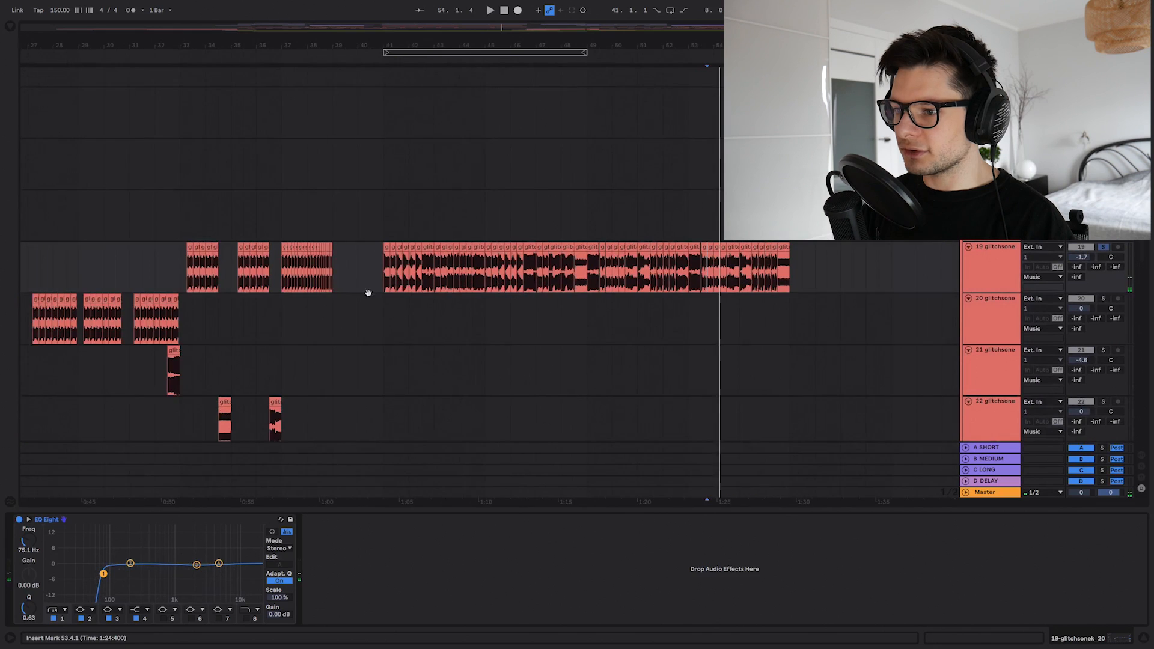
Return the insert marker to the start of the drop at 41.1.1 on track 19
{"action": "left_click", "coordinate": [456, 269]}
{"action": "key", "text": "plus"}
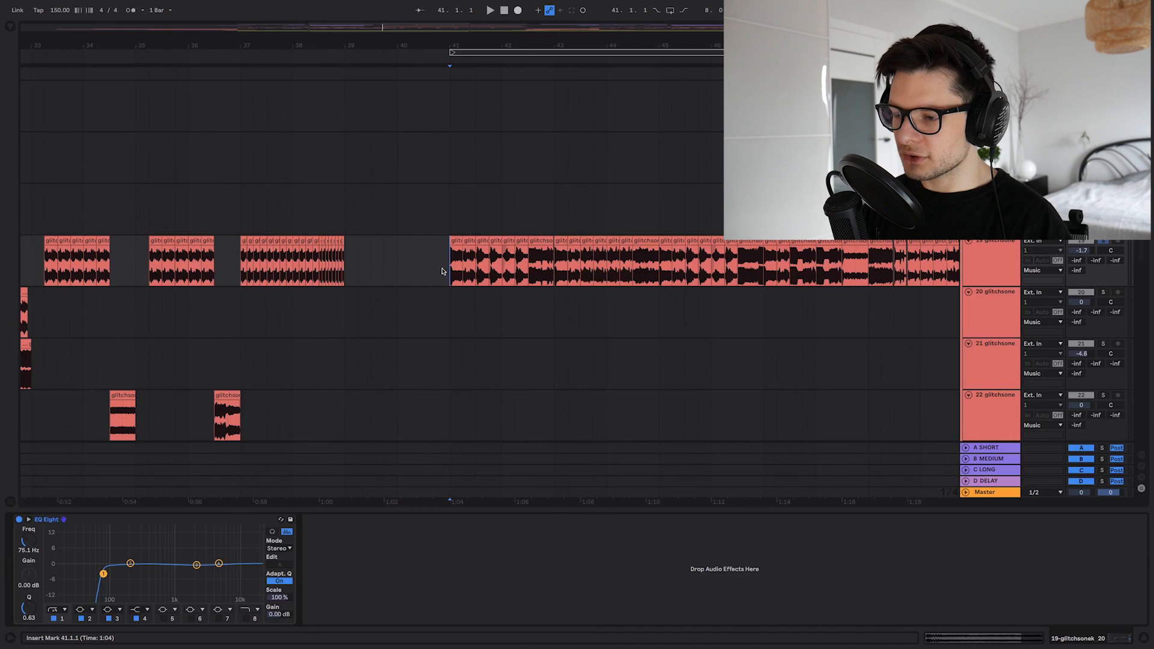
{"action": "scroll", "coordinate": [443, 271], "scroll_direction": "up", "scroll_amount": 5}
{"action": "scroll", "coordinate": [505, 268], "scroll_direction": "down", "scroll_amount": 3}
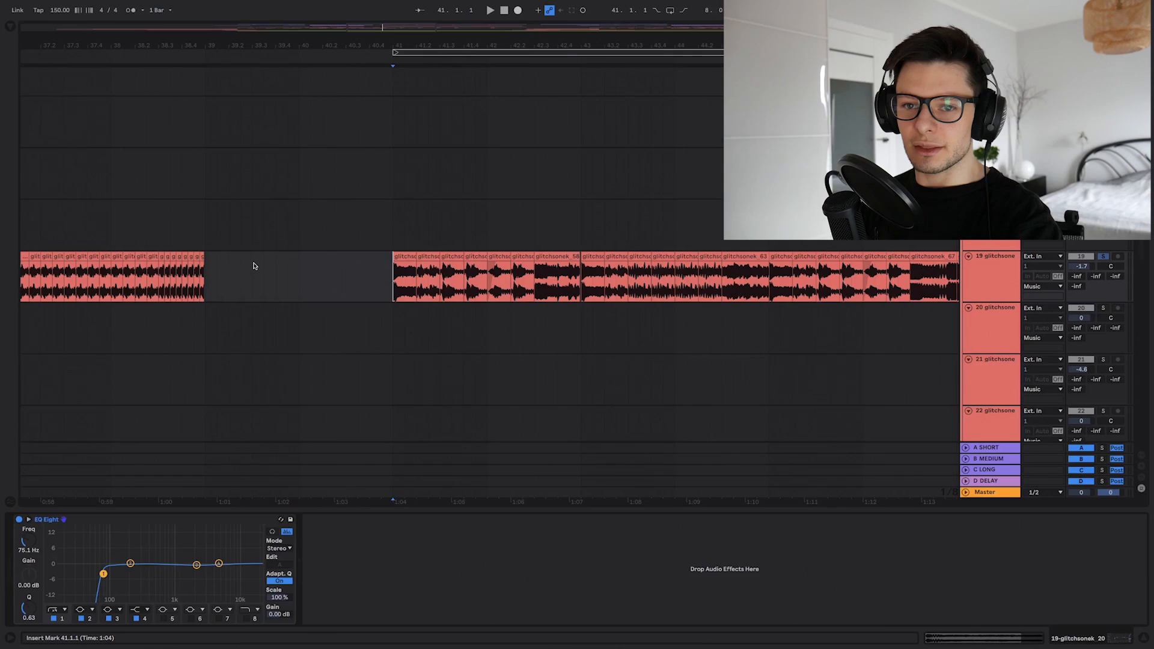
Show the browser and expand the Glitches folder inside Oversampled - PROJECT X
{"action": "key", "text": "super+alt+b"}
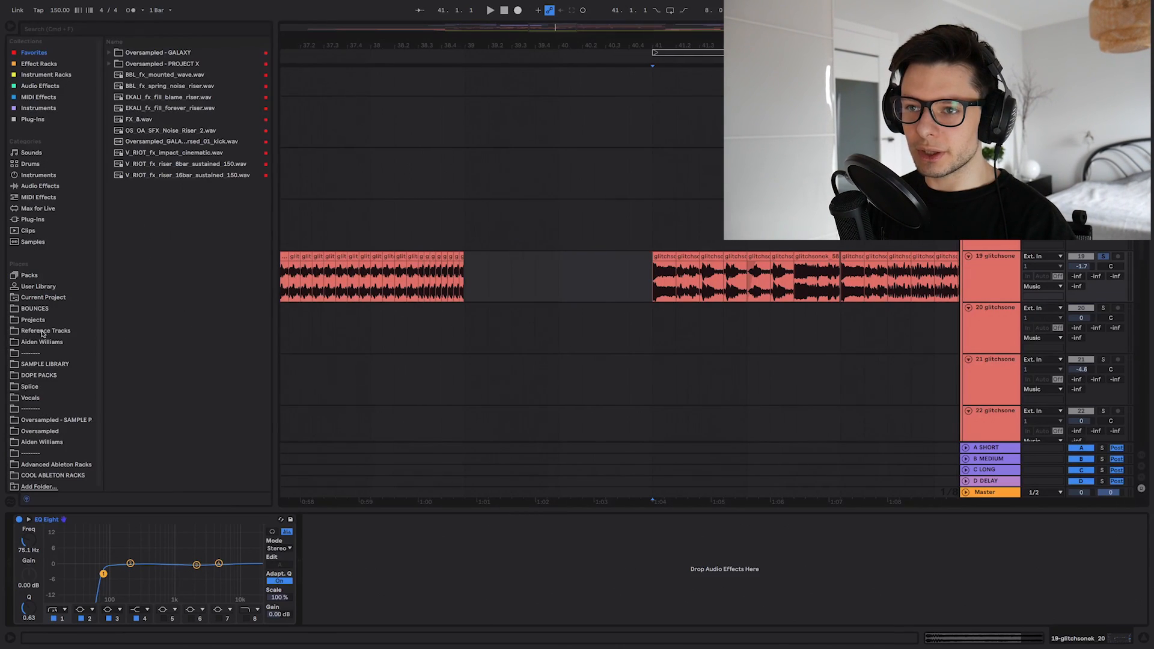
{"action": "left_click", "coordinate": [109, 65]}
{"action": "double_click", "coordinate": [142, 120]}
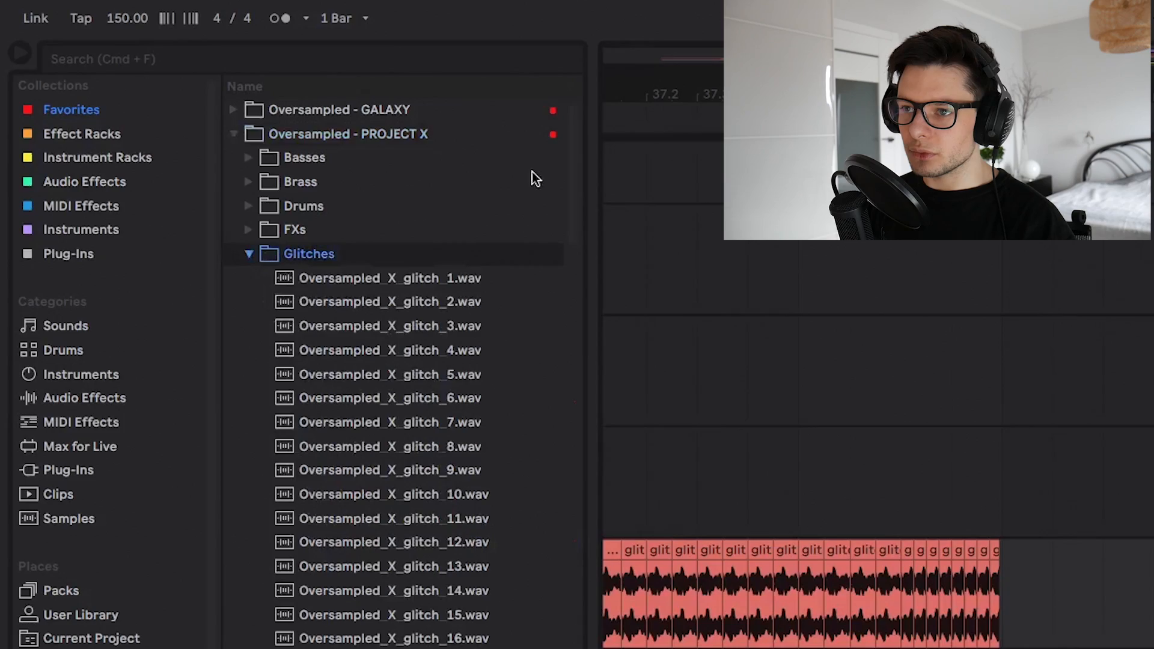
{"action": "left_click_drag", "start_coordinate": [571, 113], "coordinate": [265, 17]}
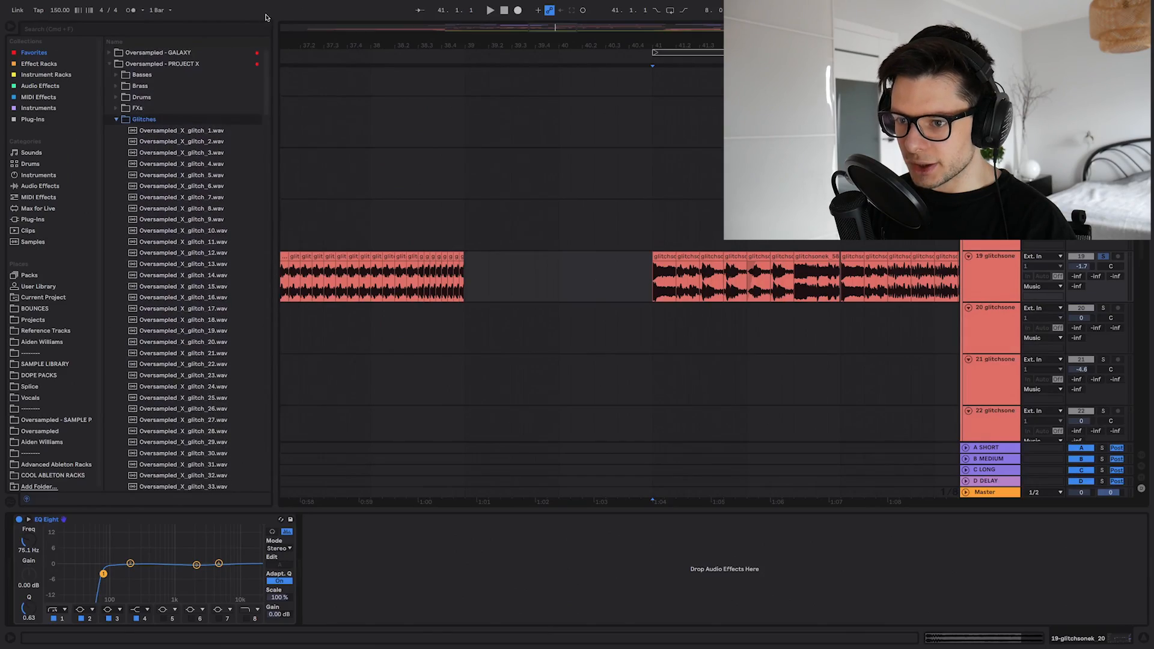
Preview several glitch samples near the start of the Glitches folder, starting with Oversampled_X_glitch_8.wav
{"action": "left_click", "coordinate": [211, 209]}
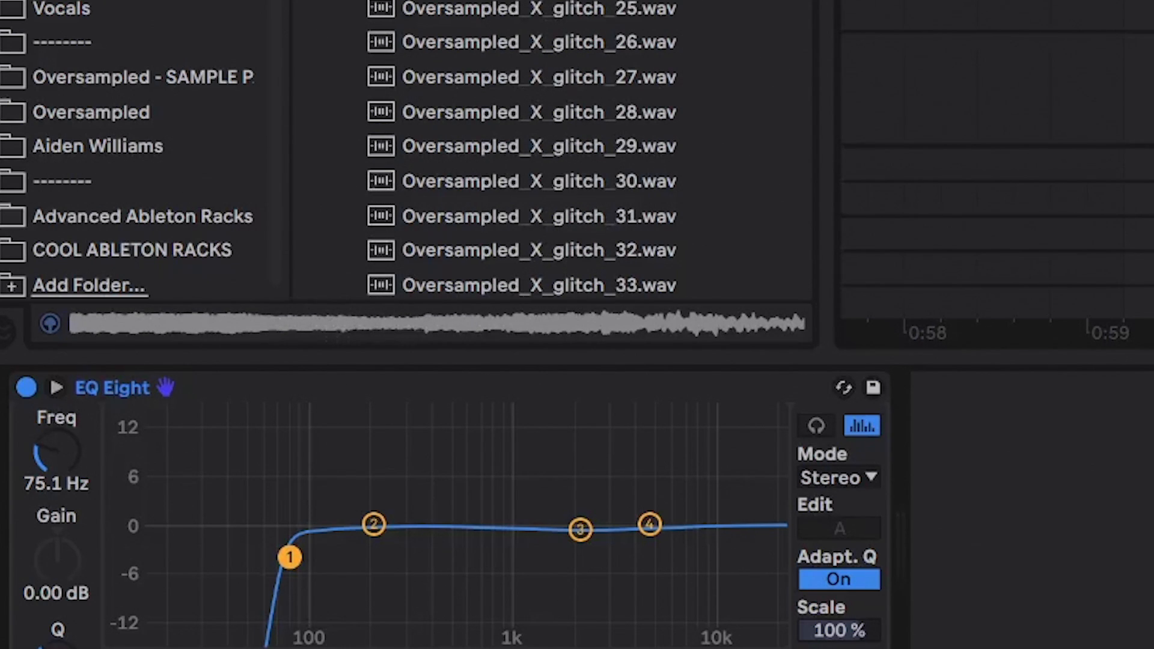
{"action": "key", "text": "Down"}
{"action": "key", "text": "Down"}
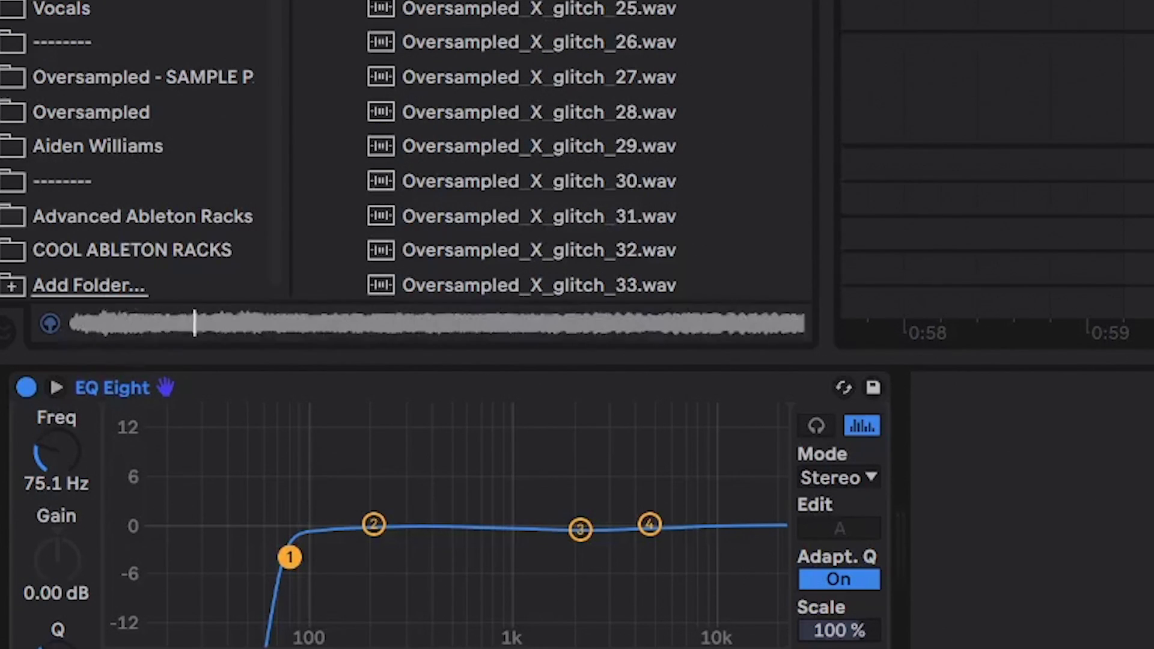
{"action": "key", "text": "Down"}
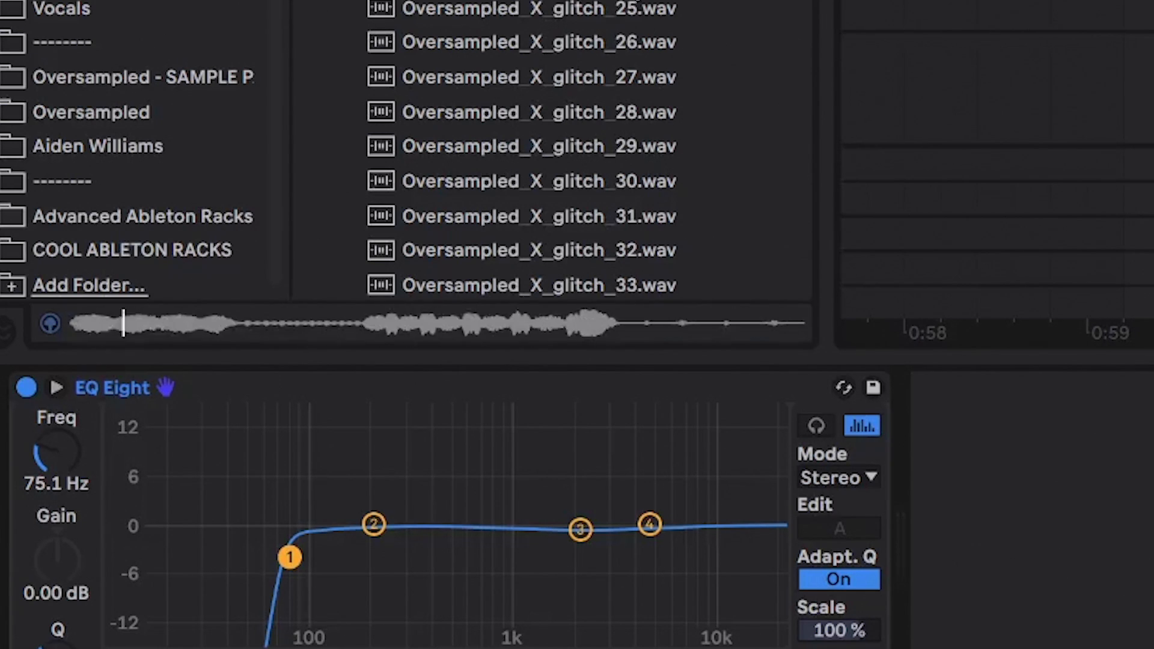
{"action": "left_click", "coordinate": [622, 112]}
Browse further through the Glitches folder and preview Oversampled_X_glitch_212.wav
{"action": "scroll", "coordinate": [611, 204], "scroll_direction": "down", "scroll_amount": 6}
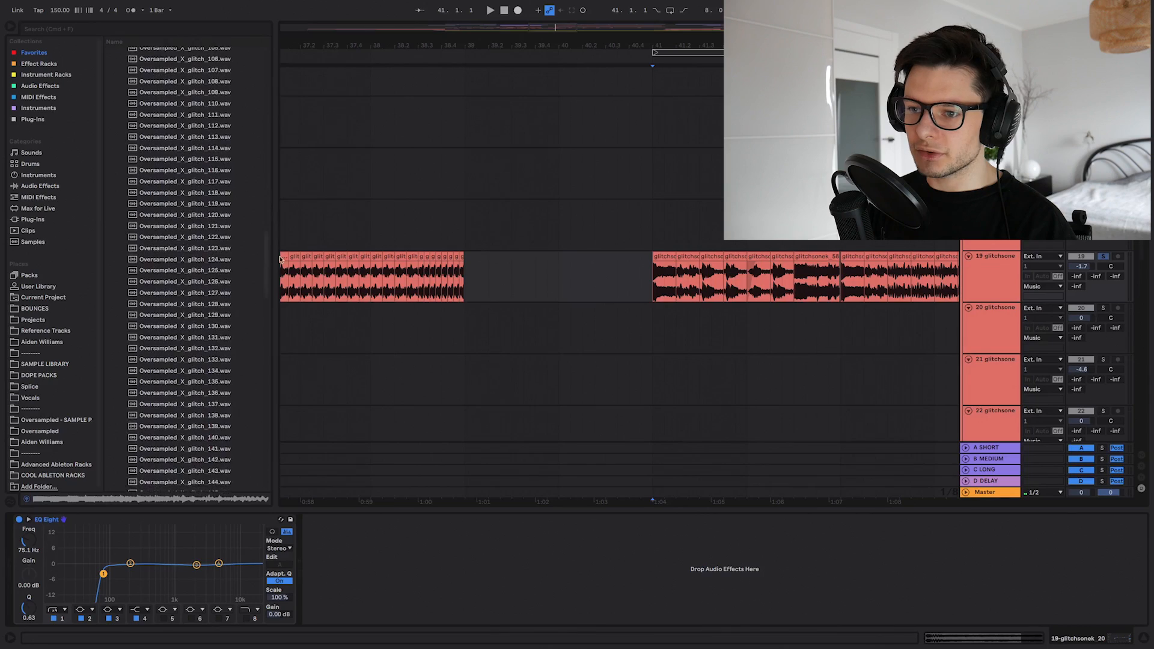
{"action": "scroll", "coordinate": [264, 315], "scroll_direction": "down", "scroll_amount": 5}
{"action": "left_click", "coordinate": [219, 315]}
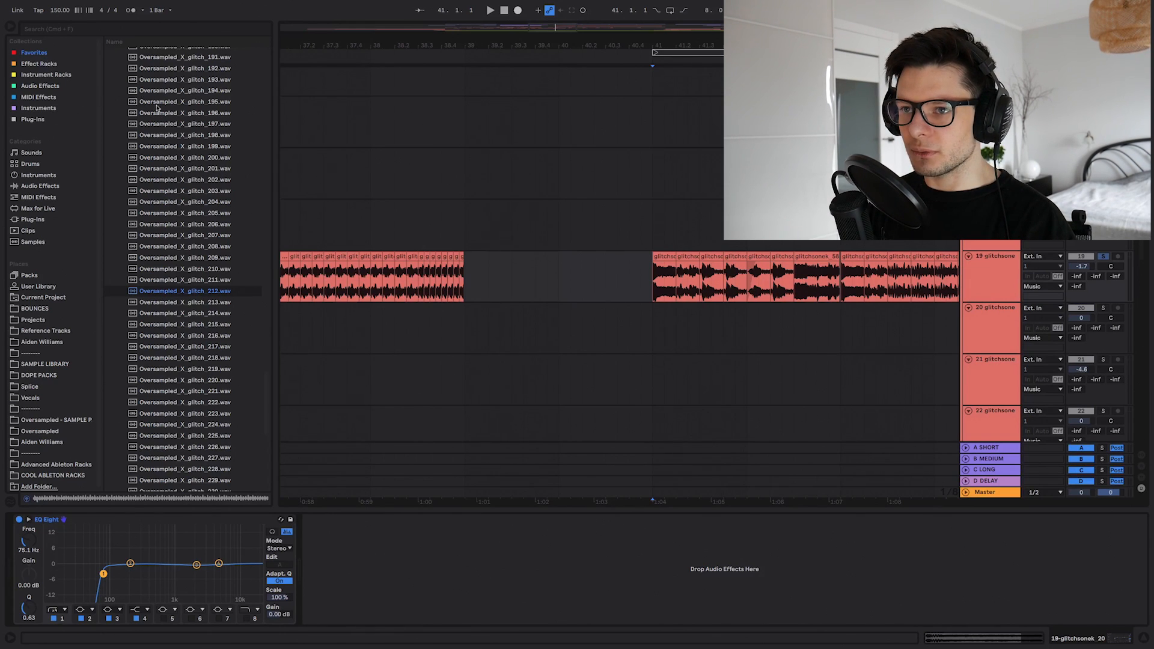
{"action": "scroll", "coordinate": [634, 219], "scroll_direction": "down", "scroll_amount": 5}
Hide the device view, unsolo track 19 and play the second drop from 81.1.1
{"action": "left_click_drag", "start_coordinate": [634, 219], "coordinate": [415, 236]}
{"action": "key", "text": "alt+super+l"}
{"action": "left_click_drag", "start_coordinate": [480, 91], "coordinate": [507, 355]}
{"action": "left_click_drag", "start_coordinate": [561, 317], "coordinate": [634, 373]}
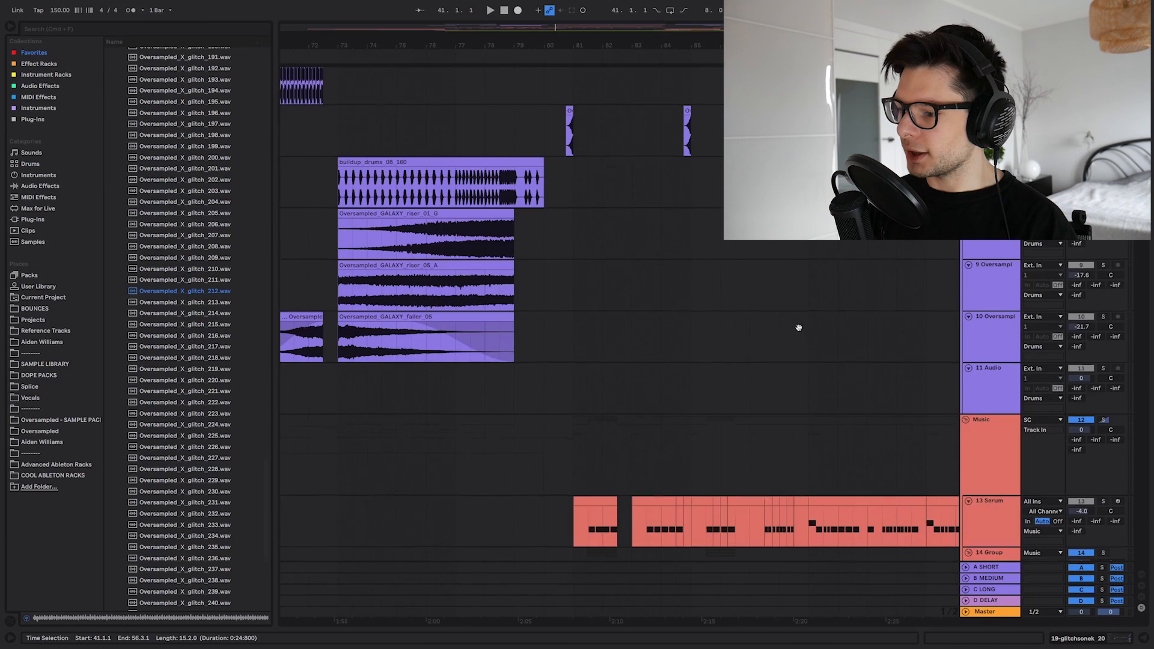
{"action": "scroll", "coordinate": [799, 327], "scroll_direction": "down", "scroll_amount": 8}
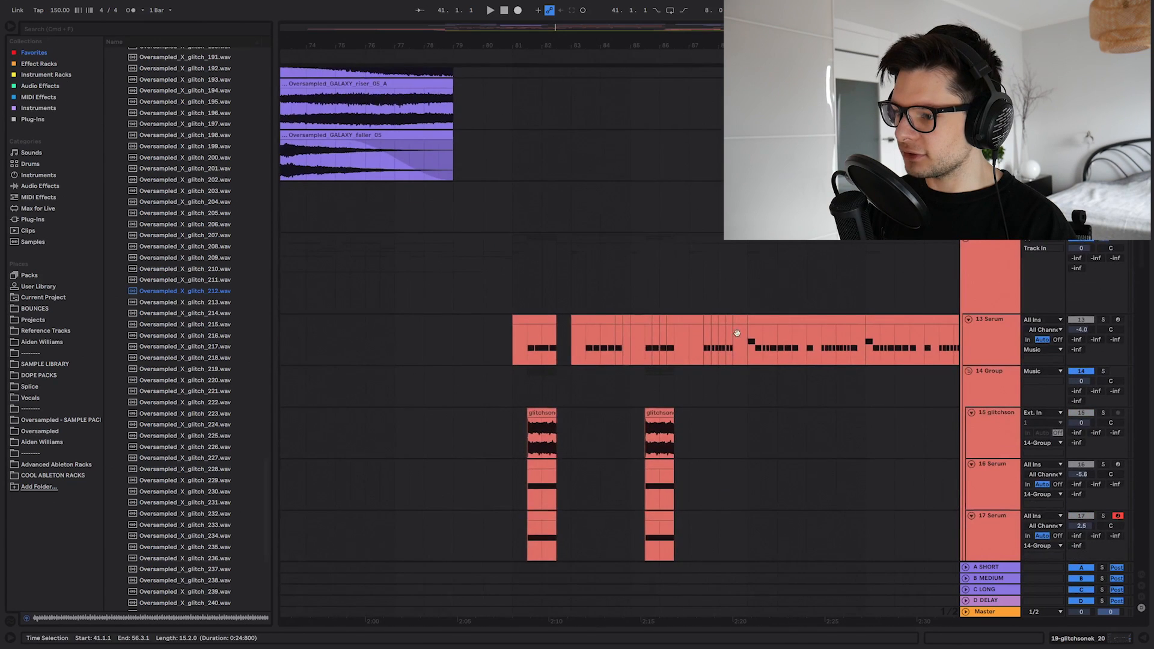
{"action": "left_click_drag", "start_coordinate": [613, 293], "coordinate": [619, 149]}
{"action": "left_click", "coordinate": [1103, 239]}
{"action": "key", "text": "space"}
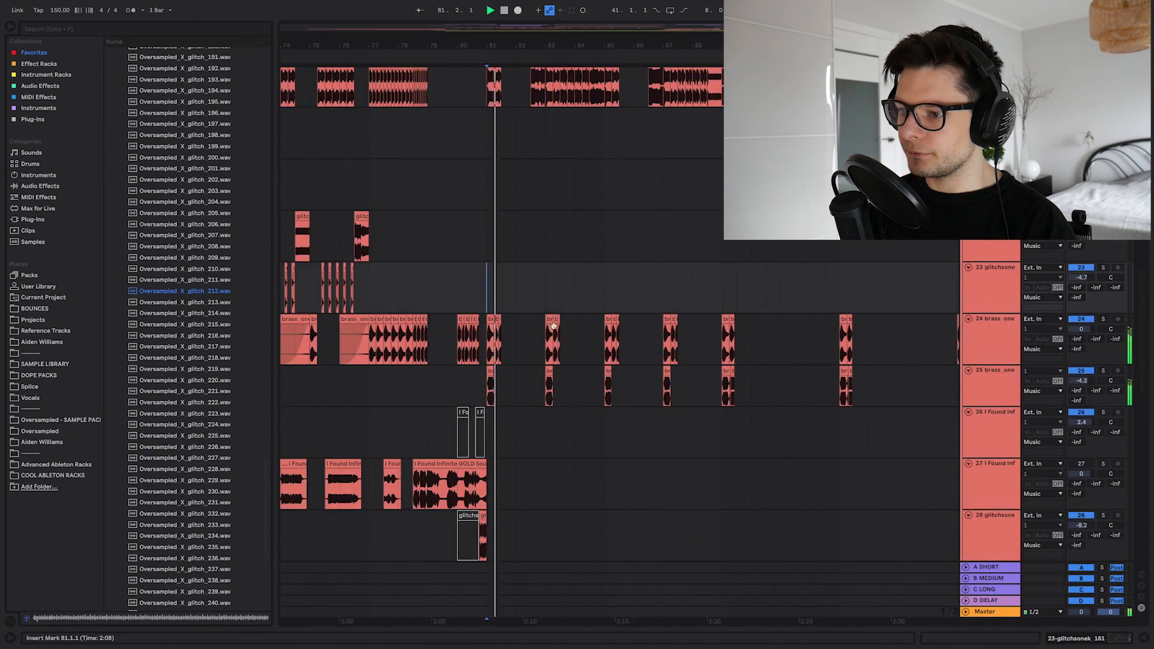
Look over the second drop's track layers during playback, then stop it
{"action": "left_click_drag", "start_coordinate": [563, 344], "coordinate": [539, 62]}
{"action": "left_click_drag", "start_coordinate": [553, 268], "coordinate": [522, 92]}
{"action": "left_click_drag", "start_coordinate": [517, 220], "coordinate": [563, 455]}
{"action": "left_click_drag", "start_coordinate": [517, 238], "coordinate": [558, 466]}
{"action": "left_click_drag", "start_coordinate": [554, 85], "coordinate": [549, 475]}
{"action": "left_click_drag", "start_coordinate": [531, 316], "coordinate": [531, 526]}
{"action": "key", "text": "space"}
Solo track 19 and play its second-drop glitch clips from 82.3.1
{"action": "scroll", "coordinate": [541, 352], "scroll_direction": "up", "scroll_amount": 5}
{"action": "left_click_drag", "start_coordinate": [548, 366], "coordinate": [578, 278]}
{"action": "left_click", "coordinate": [442, 288]}
{"action": "key", "text": "space"}
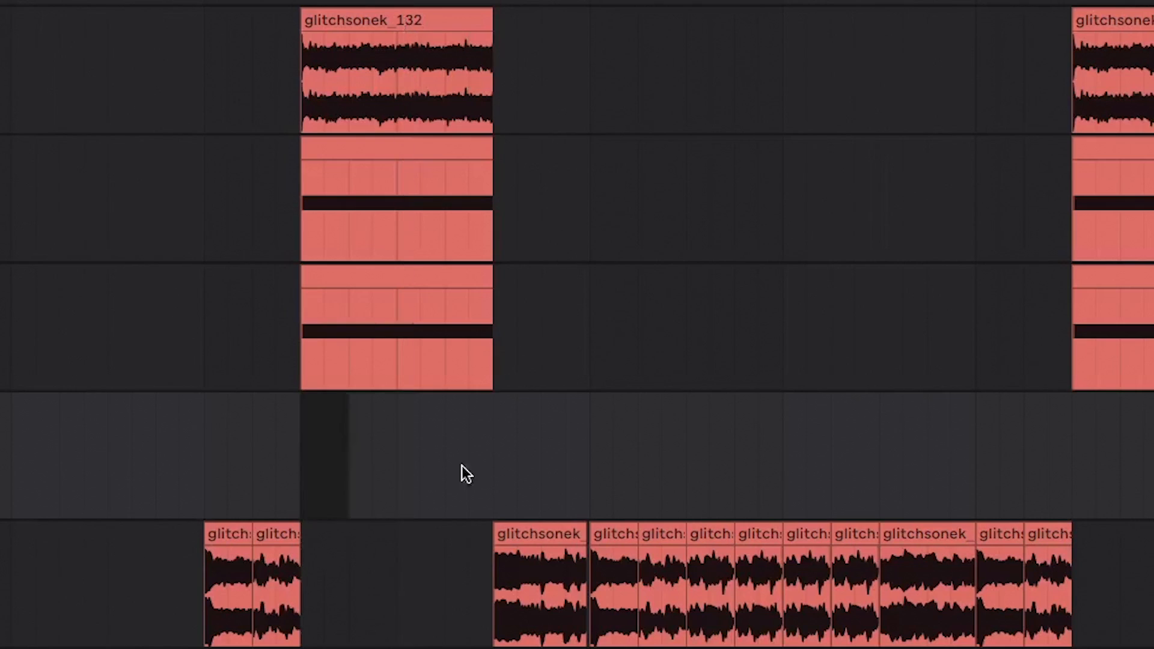
{"action": "mouse_move", "coordinate": [461, 465]}
{"action": "left_mouse_down"}
{"action": "mouse_move", "coordinate": [499, 454]}
{"action": "mouse_move", "coordinate": [493, 89]}
{"action": "left_mouse_up"}
{"action": "left_click", "coordinate": [493, 89]}
{"action": "left_click", "coordinate": [500, 577]}
{"action": "key", "text": "space"}
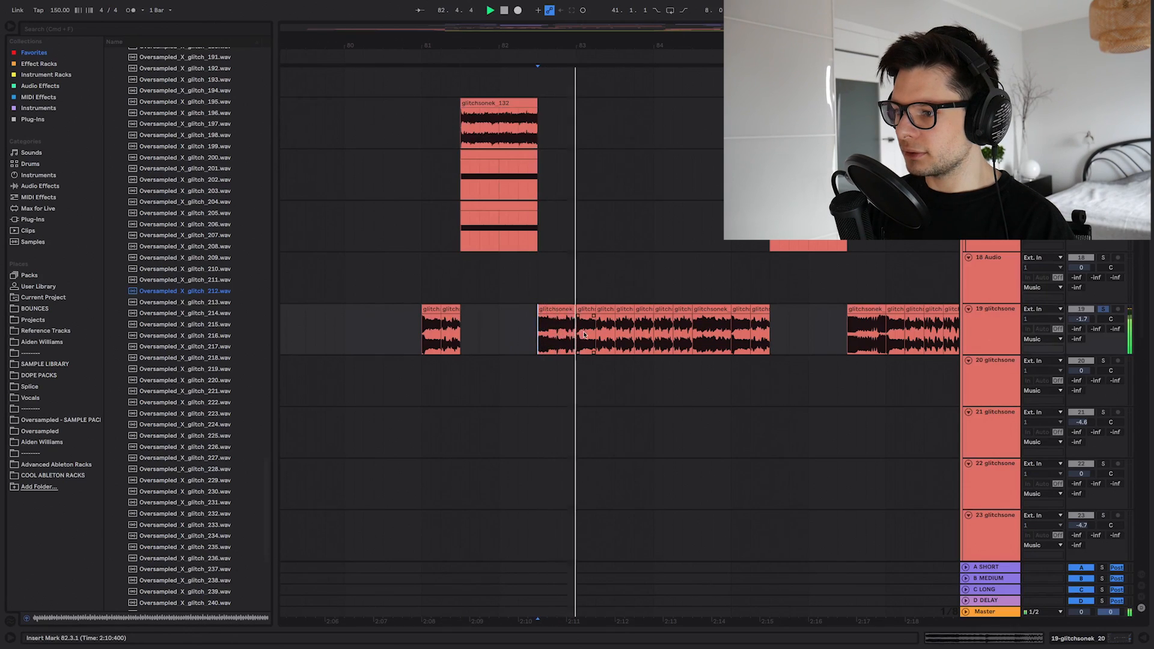
Unsolo track 19 and select its repeated glitch clips from 83.3.1 over one bar
{"action": "left_click", "coordinate": [608, 315]}
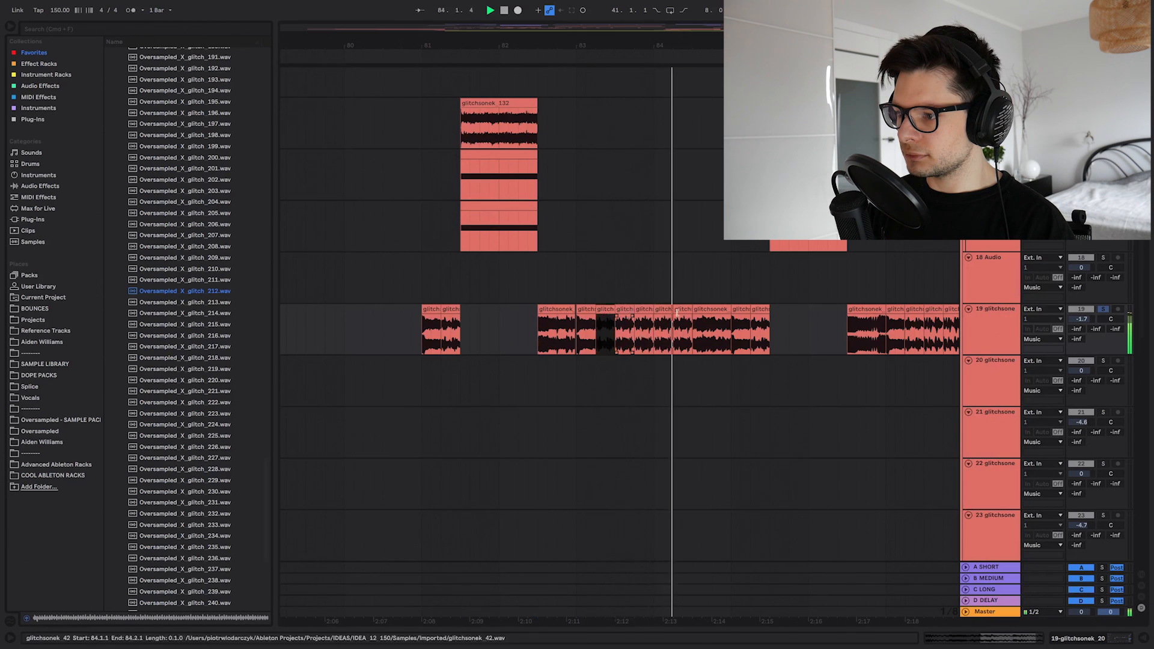
{"action": "left_click", "coordinate": [1104, 309]}
{"action": "scroll", "coordinate": [610, 469], "scroll_direction": "up", "scroll_amount": 5}
{"action": "scroll", "coordinate": [614, 415], "scroll_direction": "down", "scroll_amount": 5}
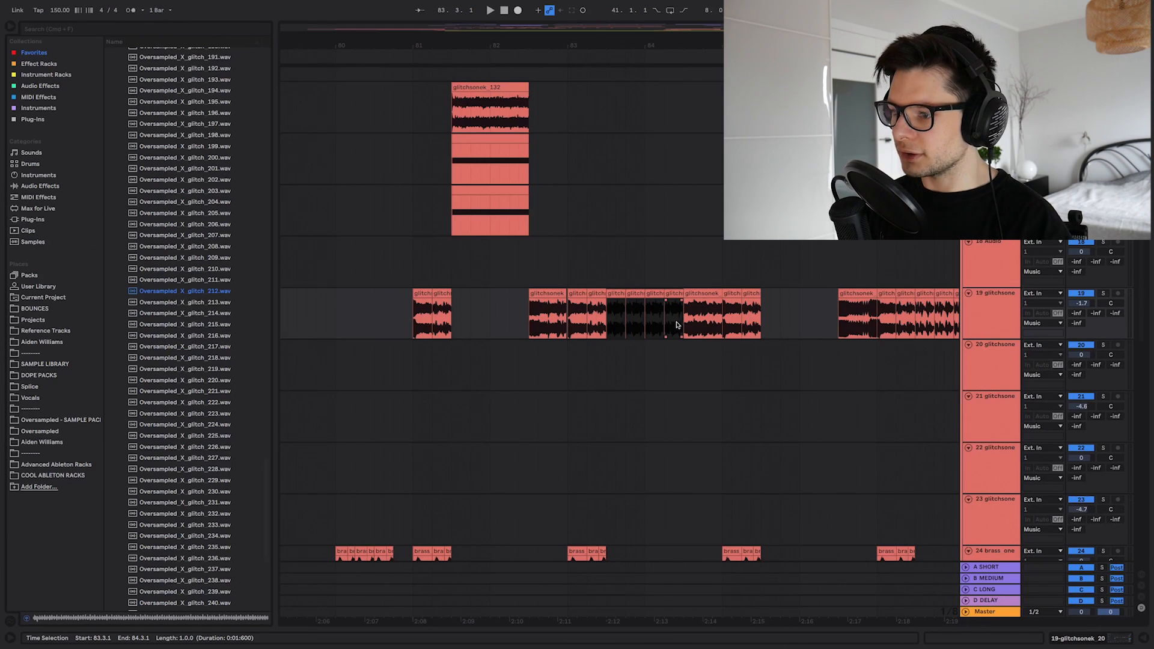
Locate the layered clips in track group 14 and play them from 81.3.1
{"action": "scroll", "coordinate": [680, 352], "scroll_direction": "up", "scroll_amount": 12}
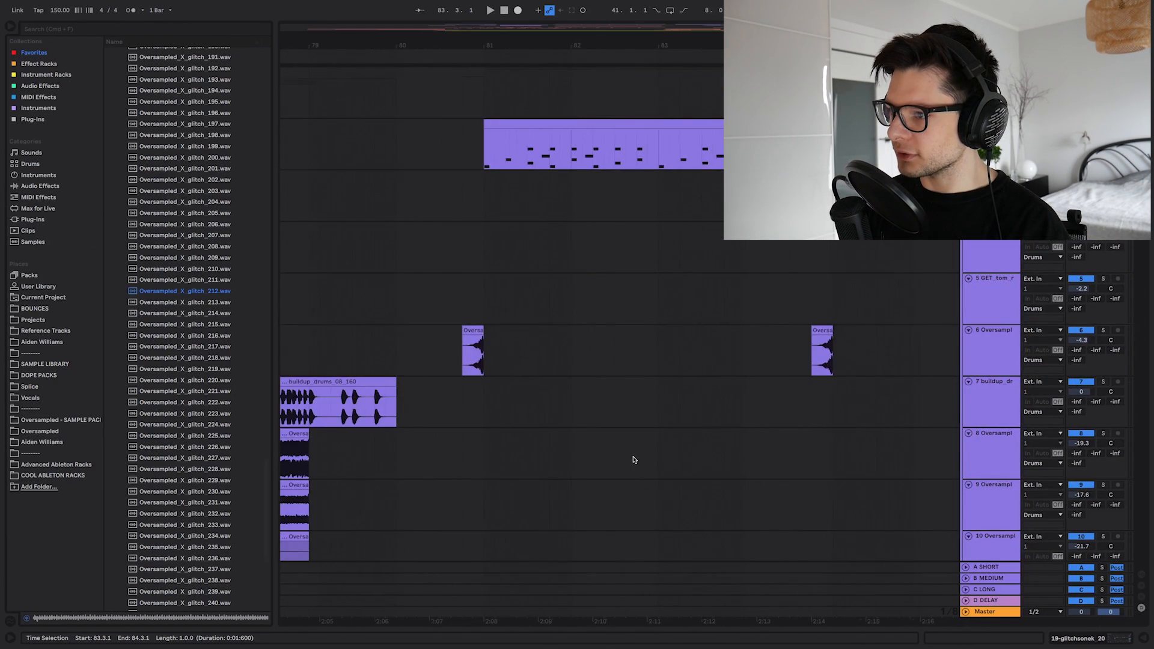
{"action": "scroll", "coordinate": [635, 460], "scroll_direction": "down", "scroll_amount": 10}
{"action": "scroll", "coordinate": [691, 271], "scroll_direction": "down", "scroll_amount": 12}
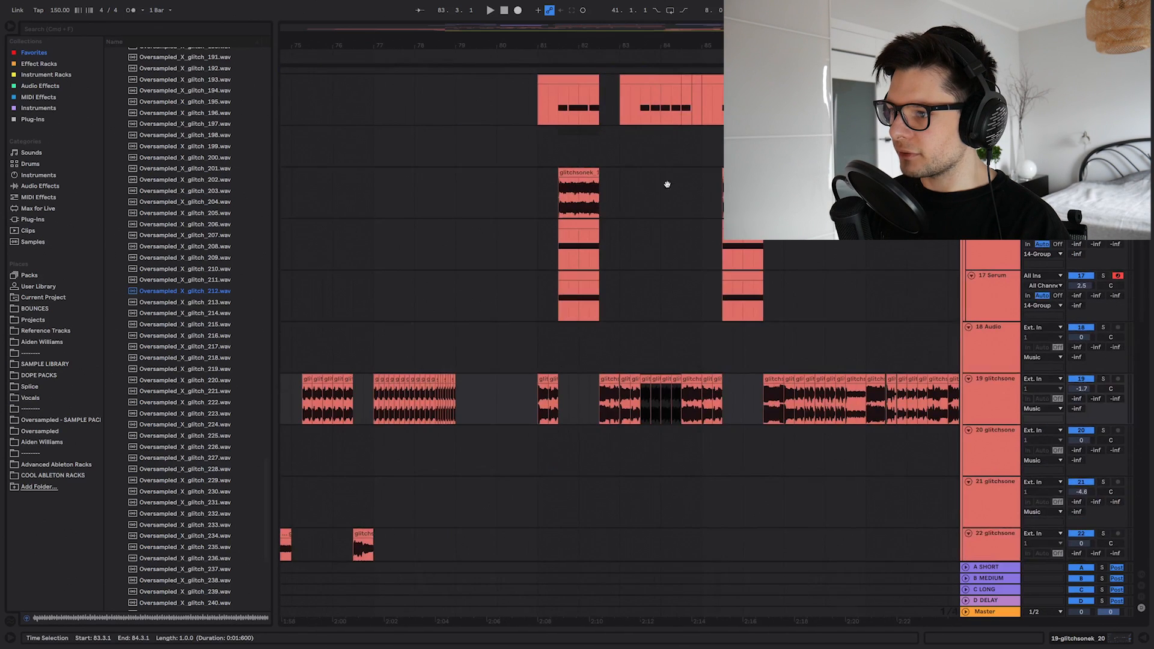
{"action": "scroll", "coordinate": [661, 180], "scroll_direction": "up", "scroll_amount": 10}
{"action": "left_click", "coordinate": [534, 217]}
{"action": "scroll", "coordinate": [524, 250], "scroll_direction": "up", "scroll_amount": 4}
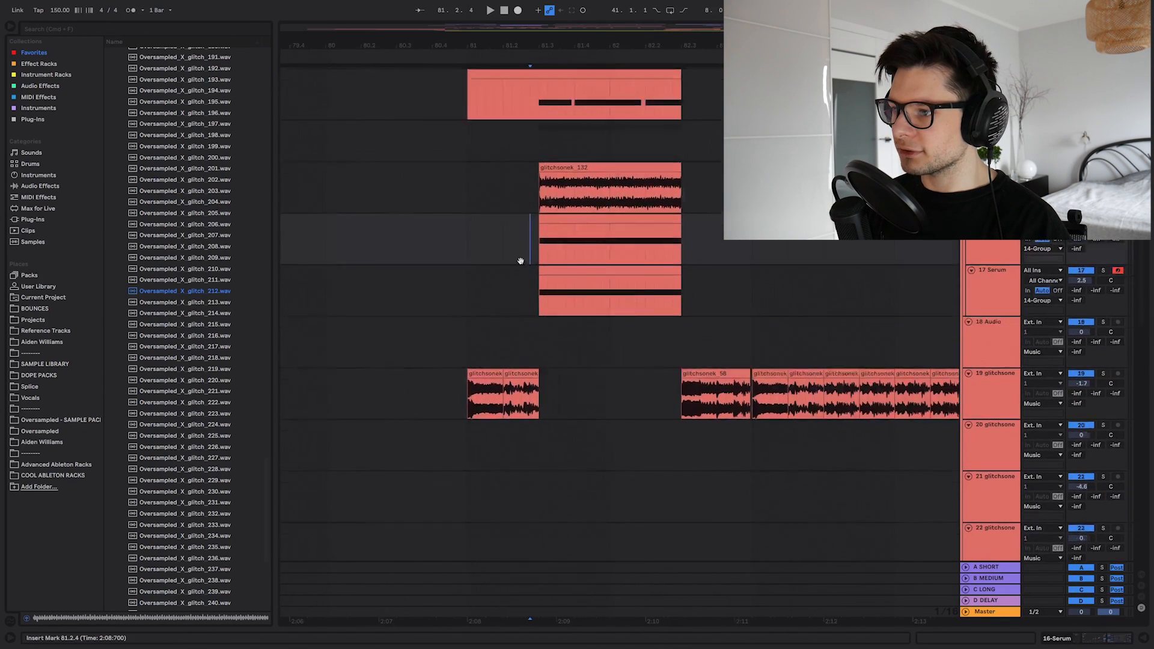
{"action": "left_click", "coordinate": [537, 211]}
{"action": "key", "text": "space"}
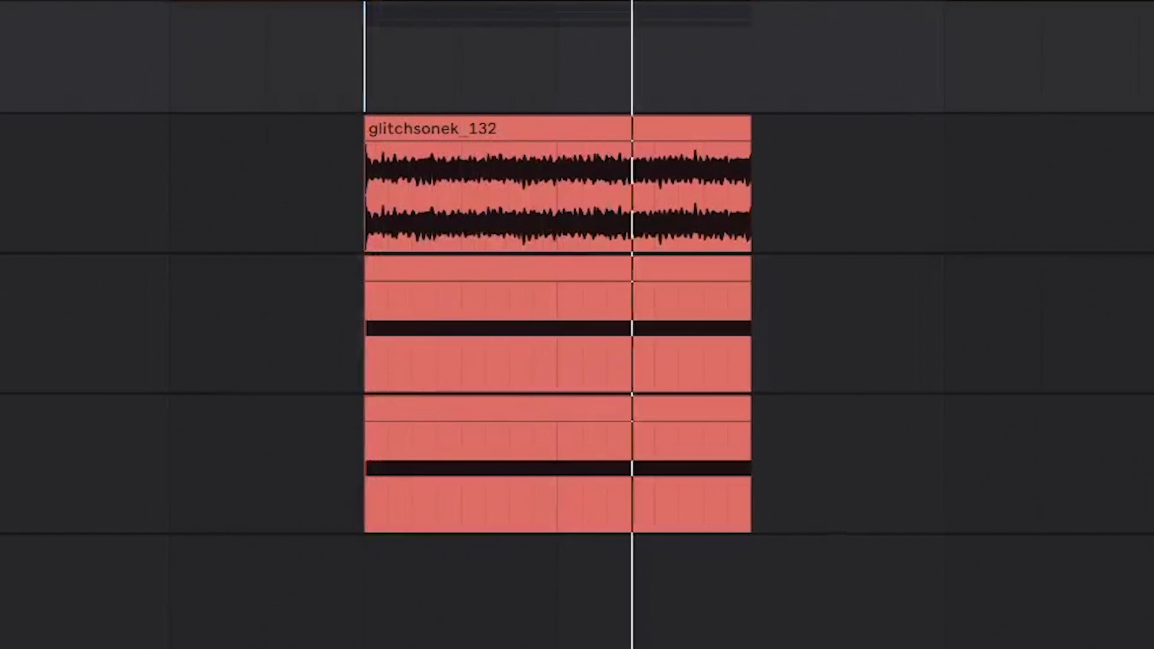
{"action": "key", "text": "space"}
Solo track 15 and preview the matching source sample Oversampled_X_glitch_132.wav in the Glitches folder
{"action": "left_click", "coordinate": [1081, 237]}
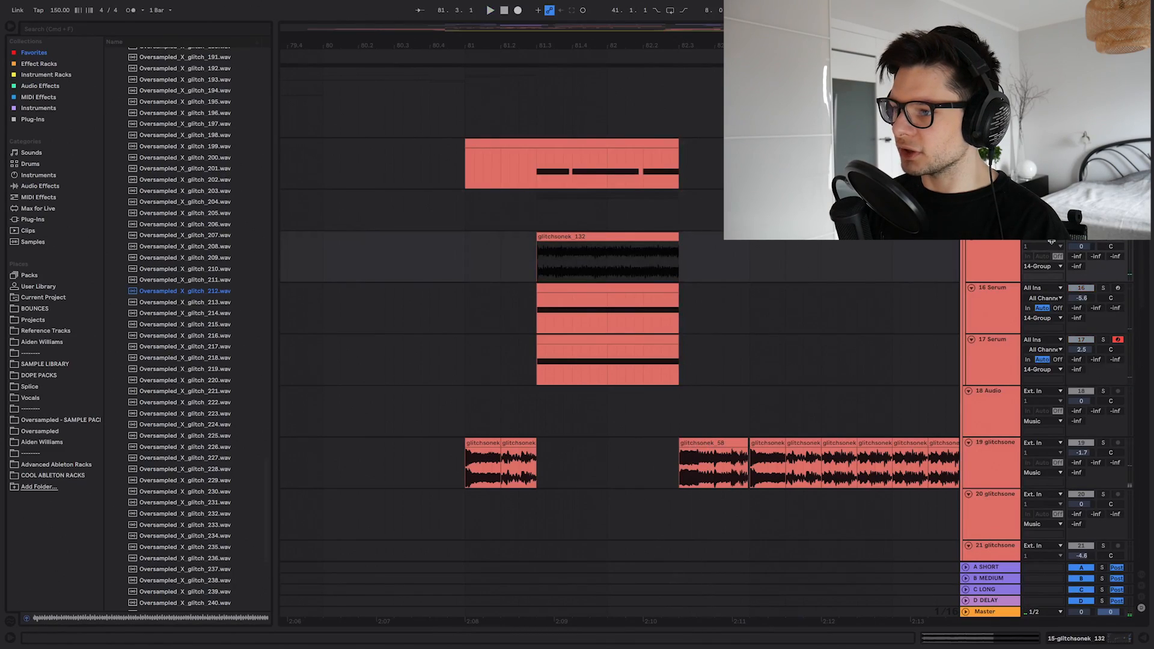
{"action": "scroll", "coordinate": [201, 222], "scroll_direction": "up", "scroll_amount": 10}
{"action": "scroll", "coordinate": [201, 222], "scroll_direction": "up", "scroll_amount": 7}
{"action": "left_click", "coordinate": [219, 301]}
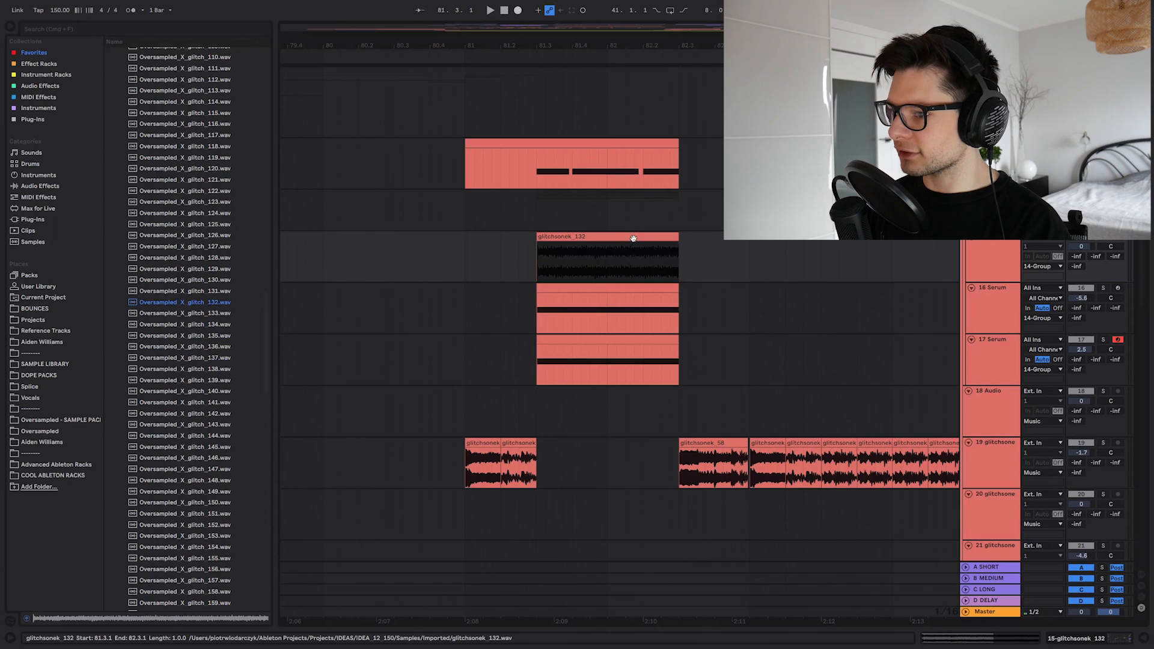
Play the glitchsonek_132 clip on track 15 and show the track's EQ Eight
{"action": "key", "text": "space"}
{"action": "key", "text": "space"}
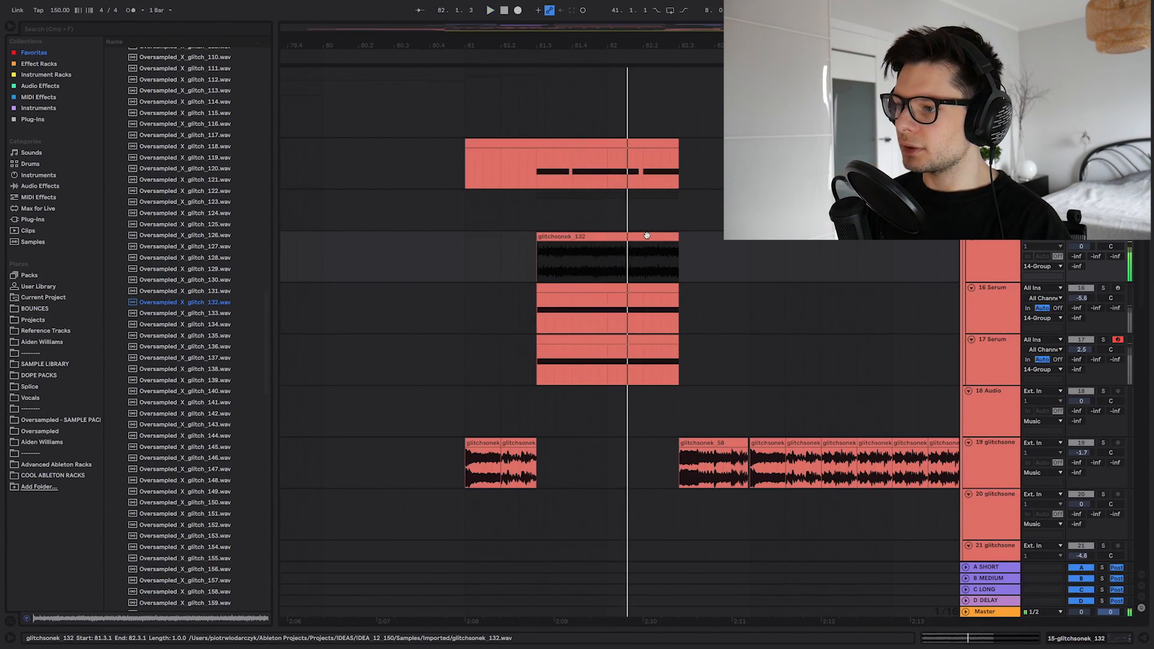
{"action": "double_click", "coordinate": [644, 236]}
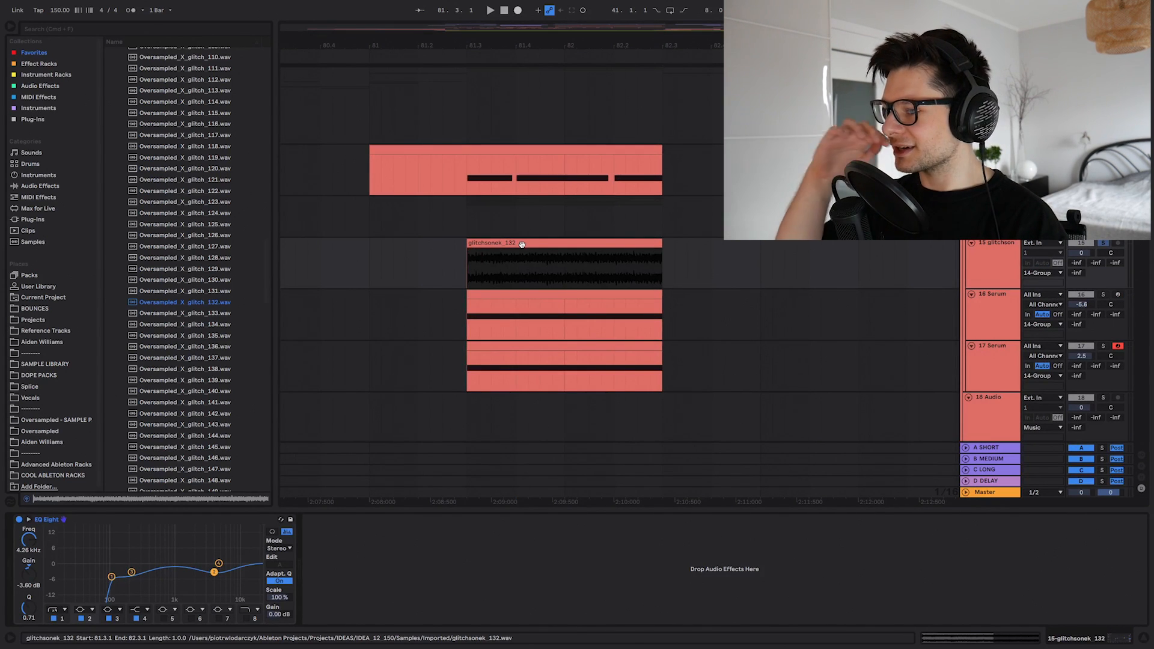
{"action": "key", "text": "space"}
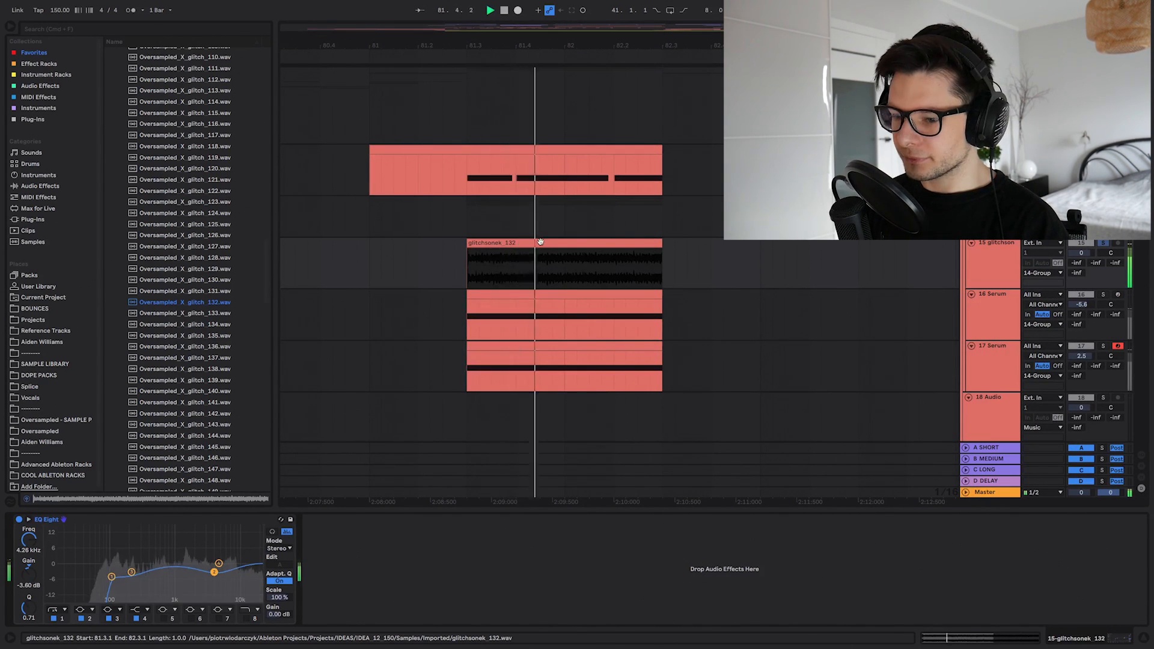
Solo the Serum layers on tracks 16 and 17 in turn and play them
{"action": "left_click", "coordinate": [1104, 295]}
{"action": "key", "text": "space"}
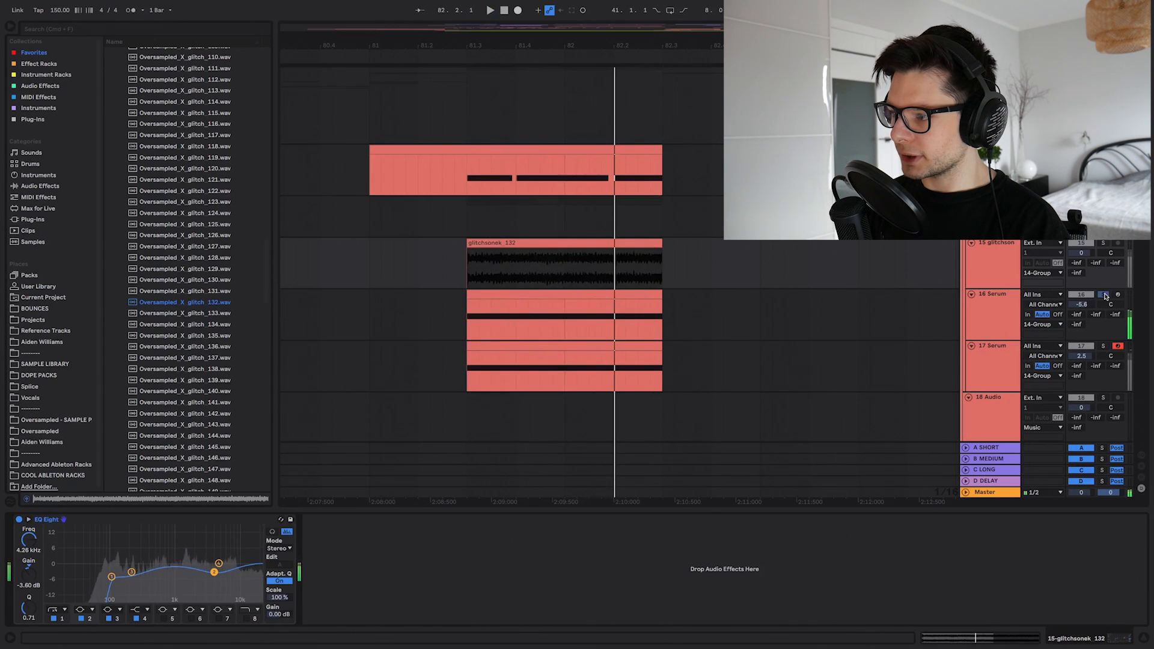
{"action": "left_click", "coordinate": [1107, 347]}
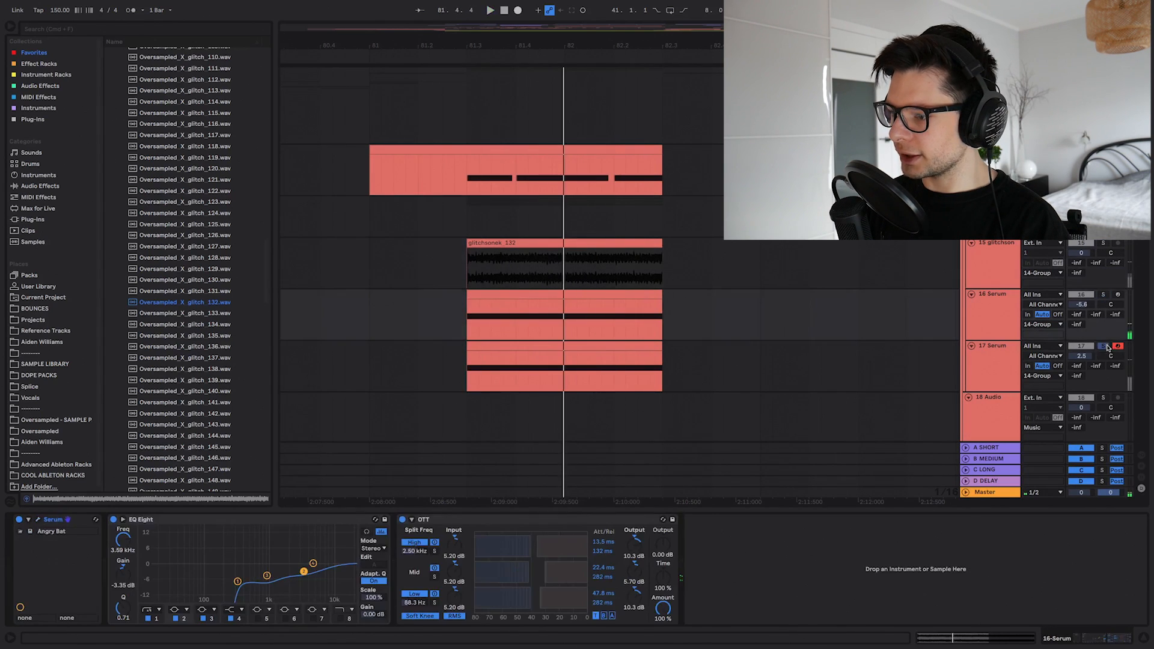
{"action": "left_click", "coordinate": [597, 347]}
{"action": "key", "text": "space"}
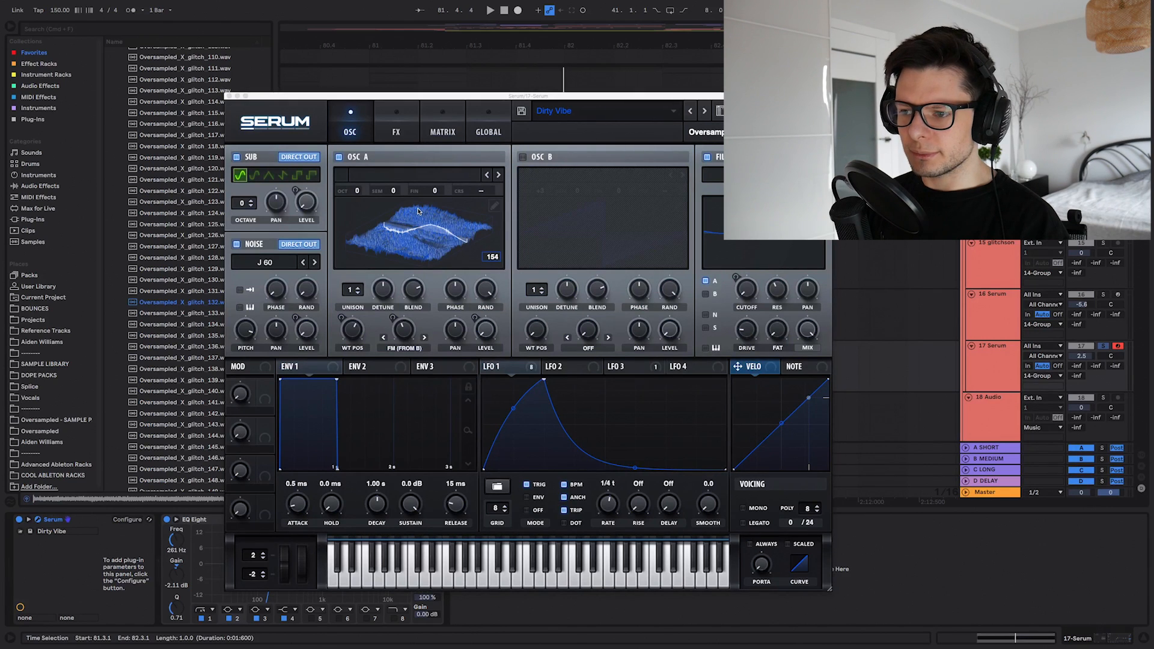
Show the effects of track 17's Dirty Vibe Serum patch and switch off the filter
{"action": "left_click", "coordinate": [391, 128]}
{"action": "left_click", "coordinate": [349, 123]}
{"action": "left_click", "coordinate": [398, 122]}
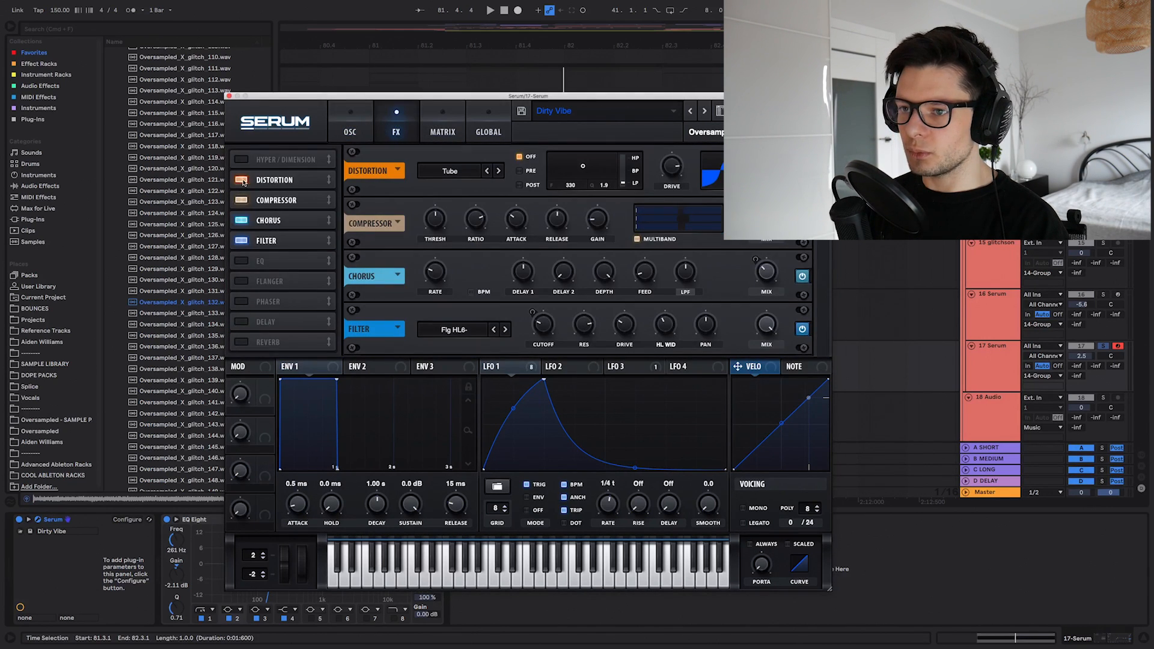
{"action": "left_click", "coordinate": [241, 241]}
Return to Serum's oscillator page and play the patch without the filter effect
{"action": "left_click", "coordinate": [345, 130]}
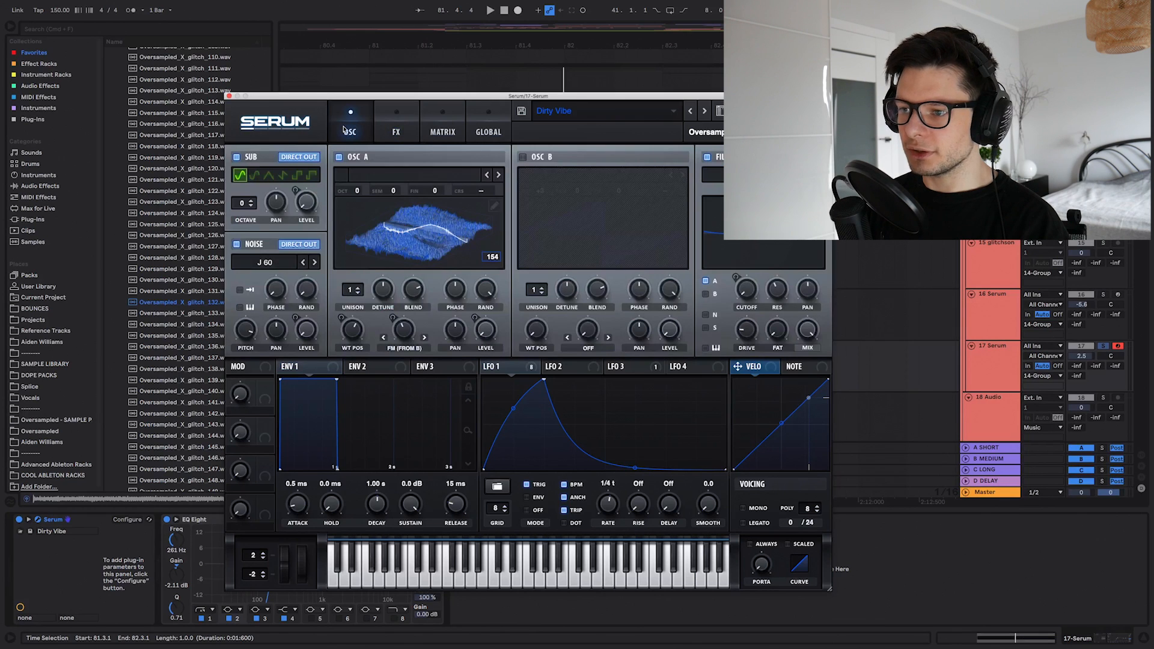
{"action": "key", "text": "space"}
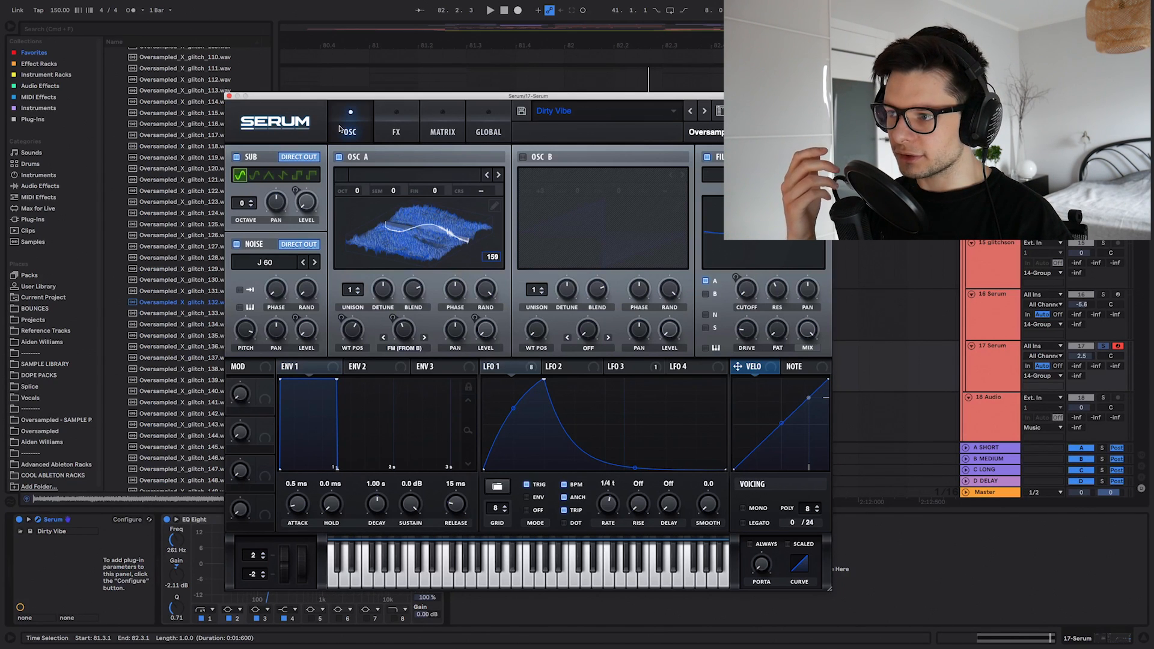
{"action": "key", "text": "space"}
Switch off Serum's chorus, compressor and distortion effects and play the dry patch
{"action": "left_click", "coordinate": [397, 128]}
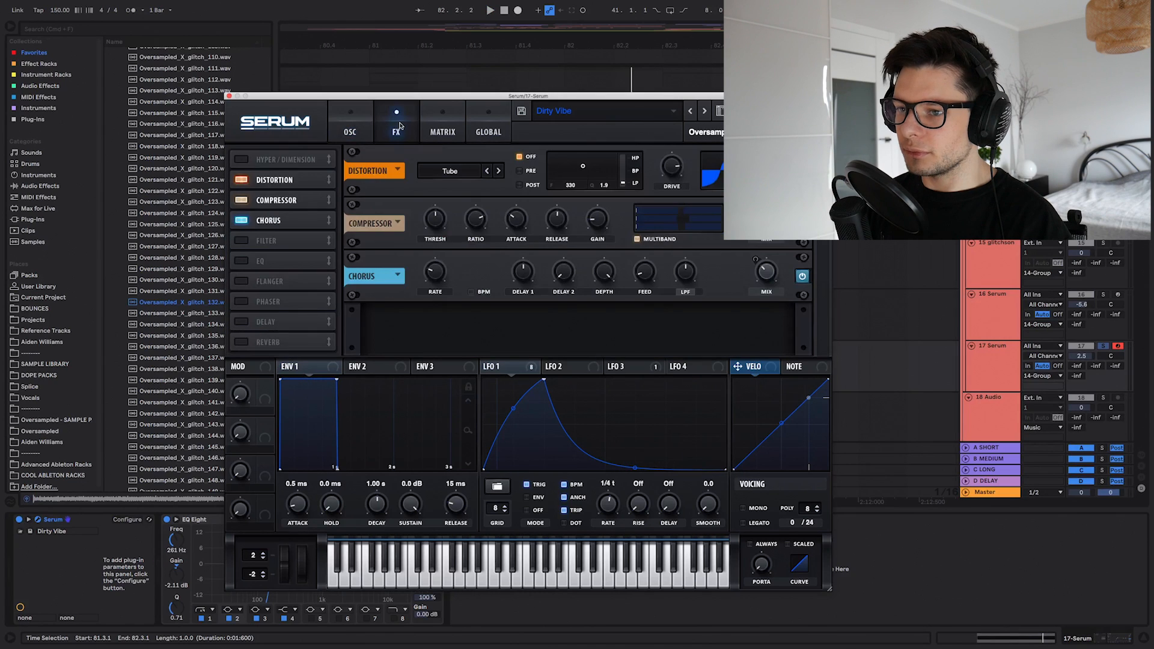
{"action": "left_click", "coordinate": [243, 220]}
{"action": "left_click", "coordinate": [243, 200]}
{"action": "left_click", "coordinate": [244, 181]}
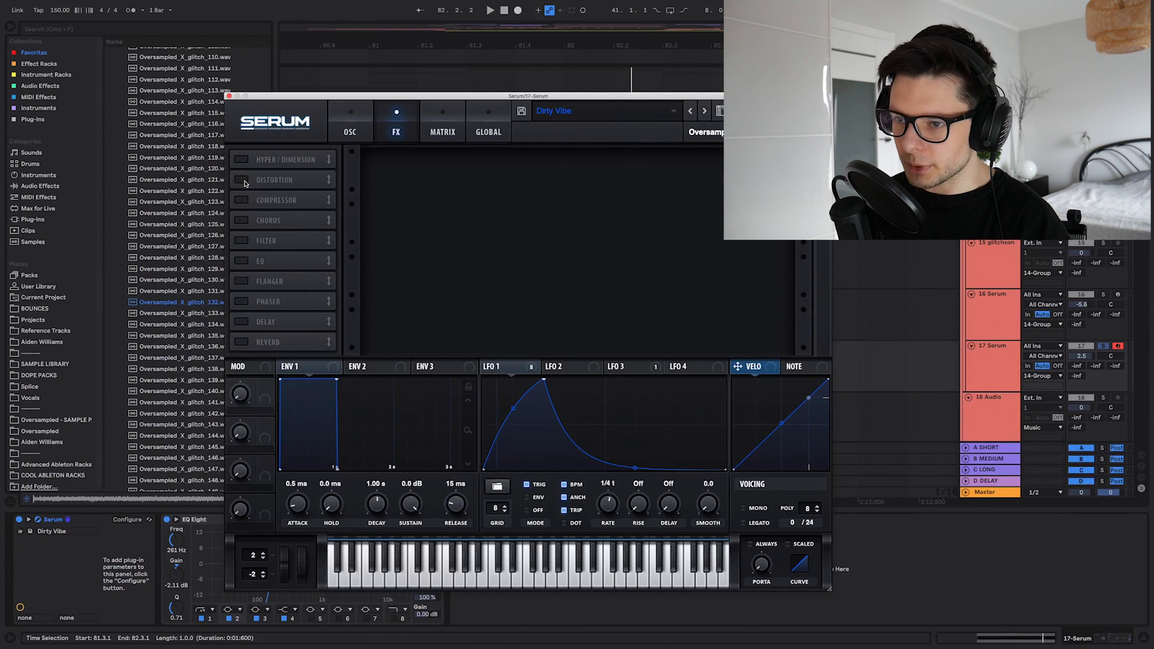
{"action": "key", "text": "space"}
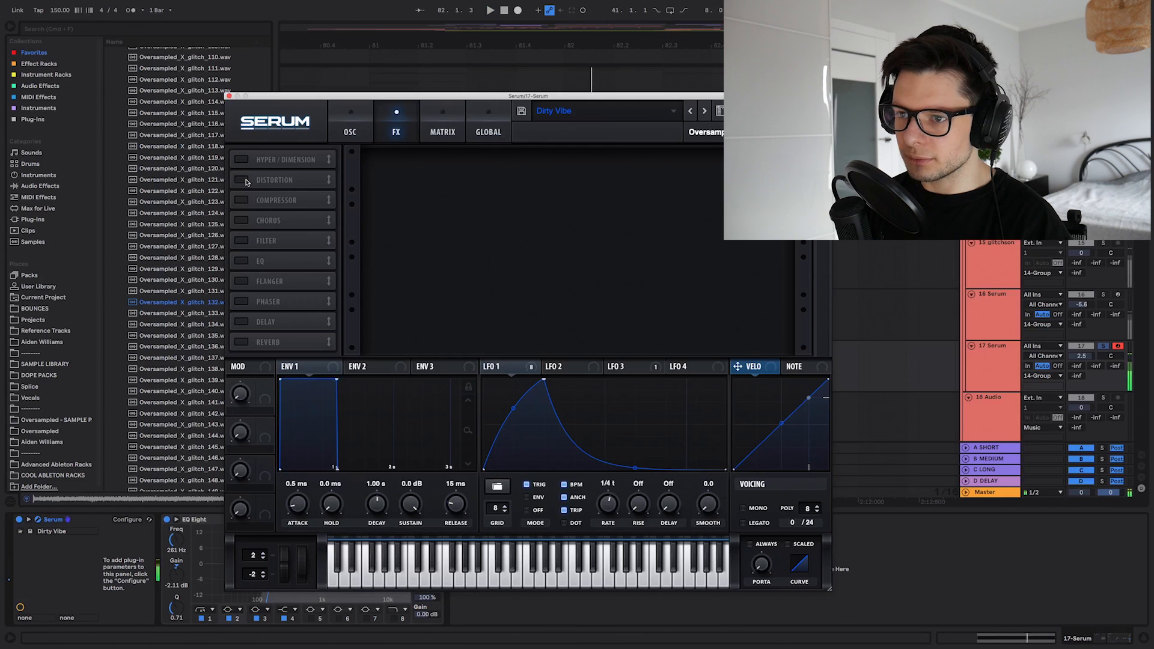
Switch Serum's distortion, compressor, chorus and filter effects back on one by one while listening to the Dirty Vibe patch
{"action": "left_click", "coordinate": [244, 181]}
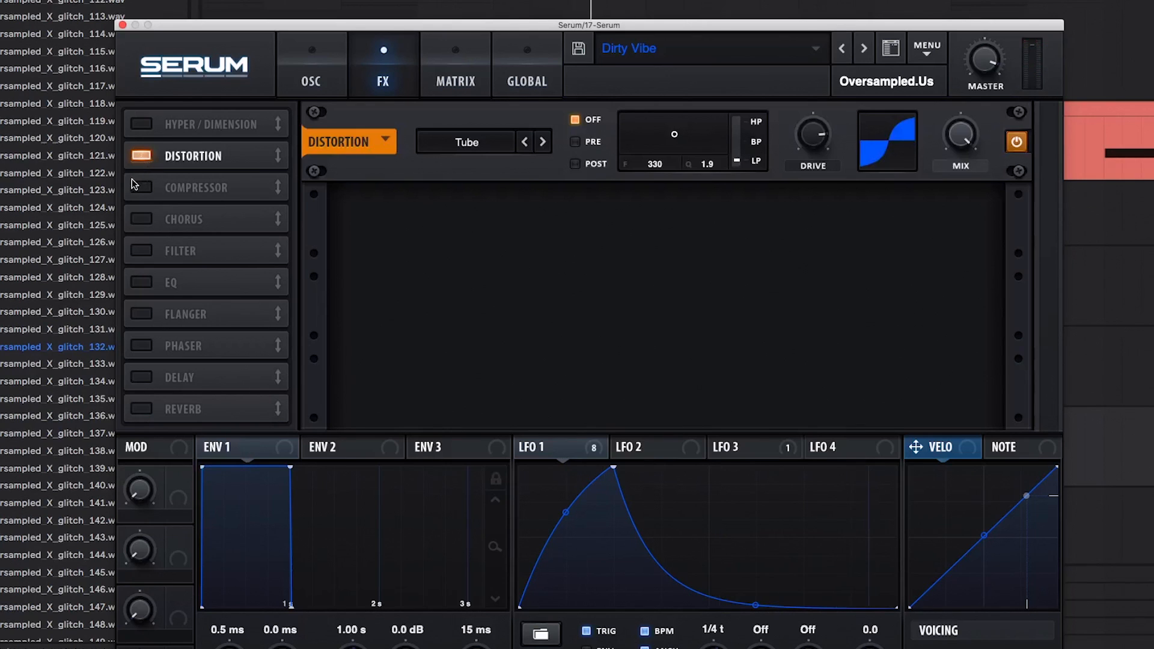
{"action": "left_click", "coordinate": [138, 185]}
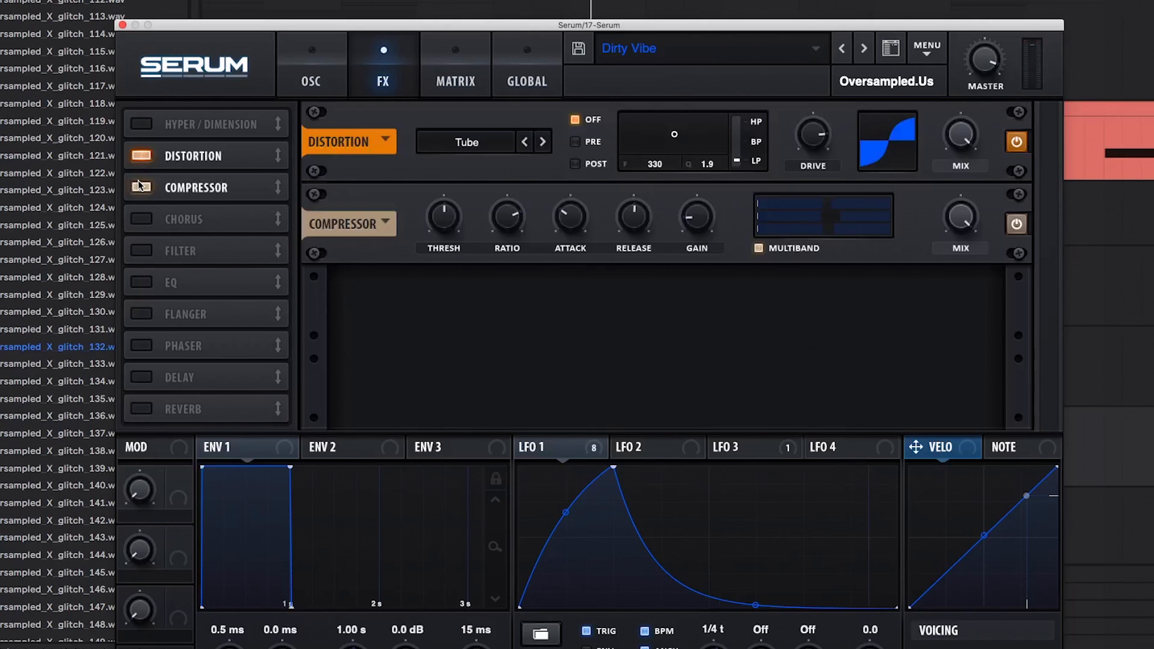
{"action": "left_click", "coordinate": [145, 221]}
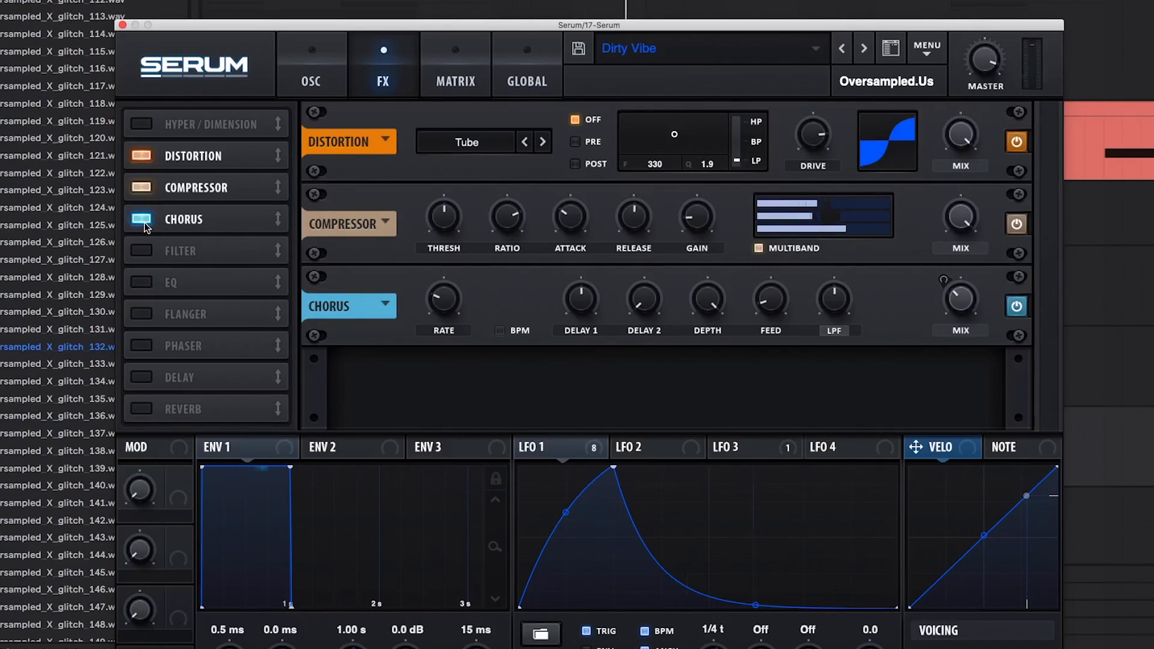
{"action": "left_click", "coordinate": [143, 251]}
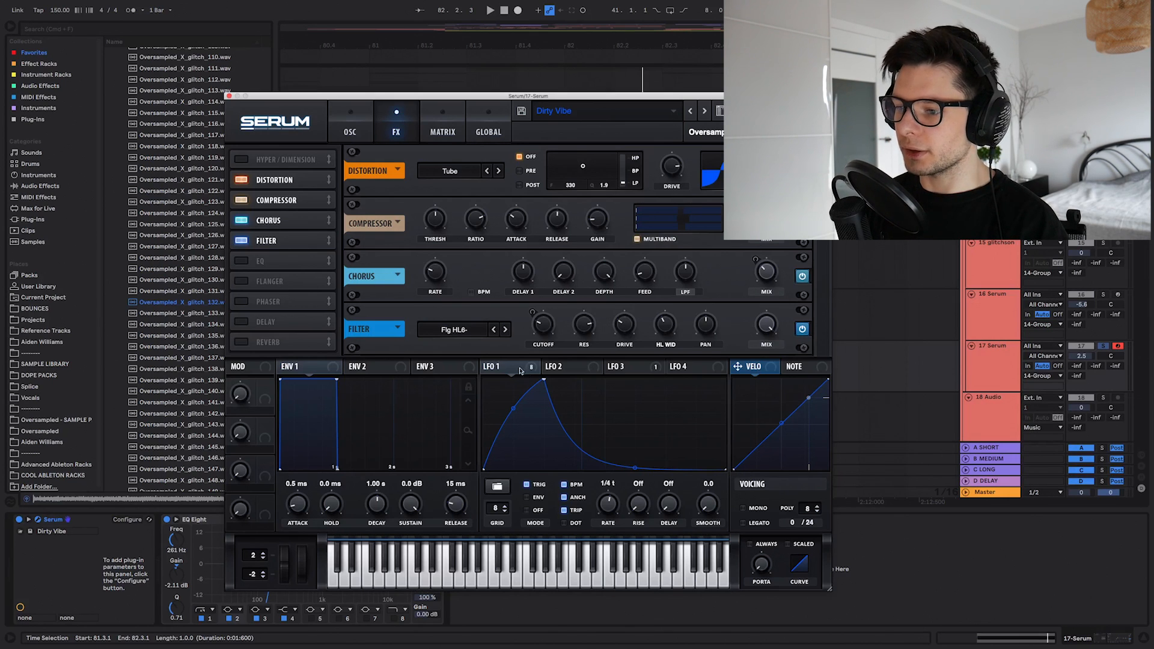
Show the LFO 1 curve and the filter effect's Flanges types, keeping Flg HL6- selected
{"action": "left_click", "coordinate": [520, 370]}
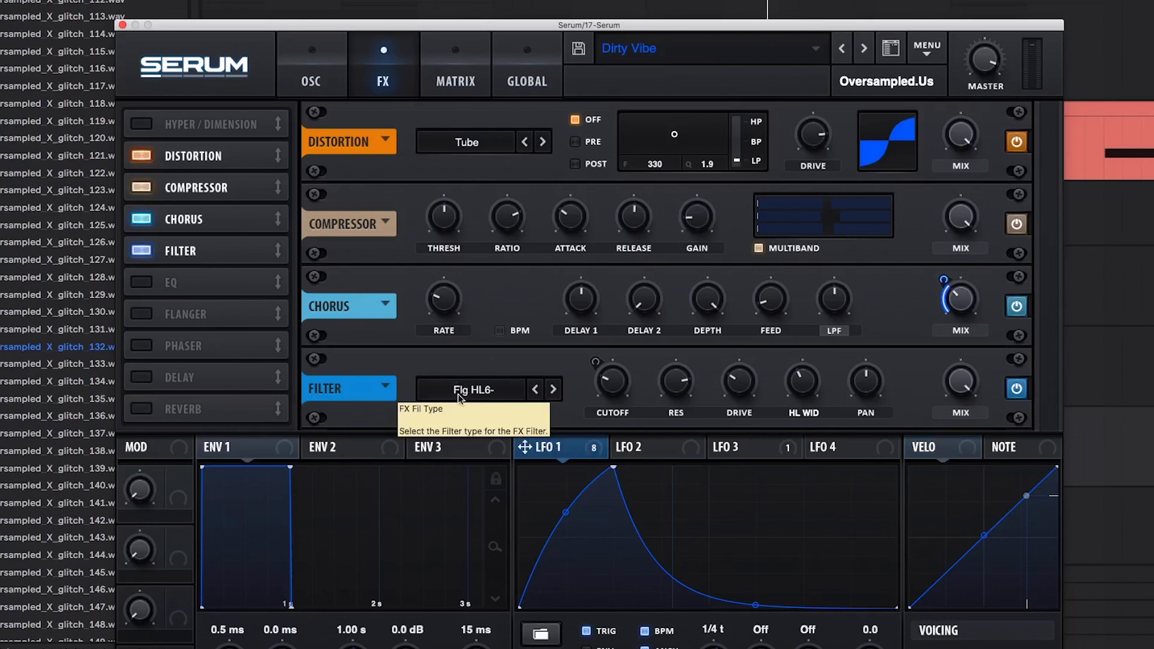
{"action": "left_click", "coordinate": [492, 401]}
{"action": "mouse_move", "coordinate": [471, 432]}
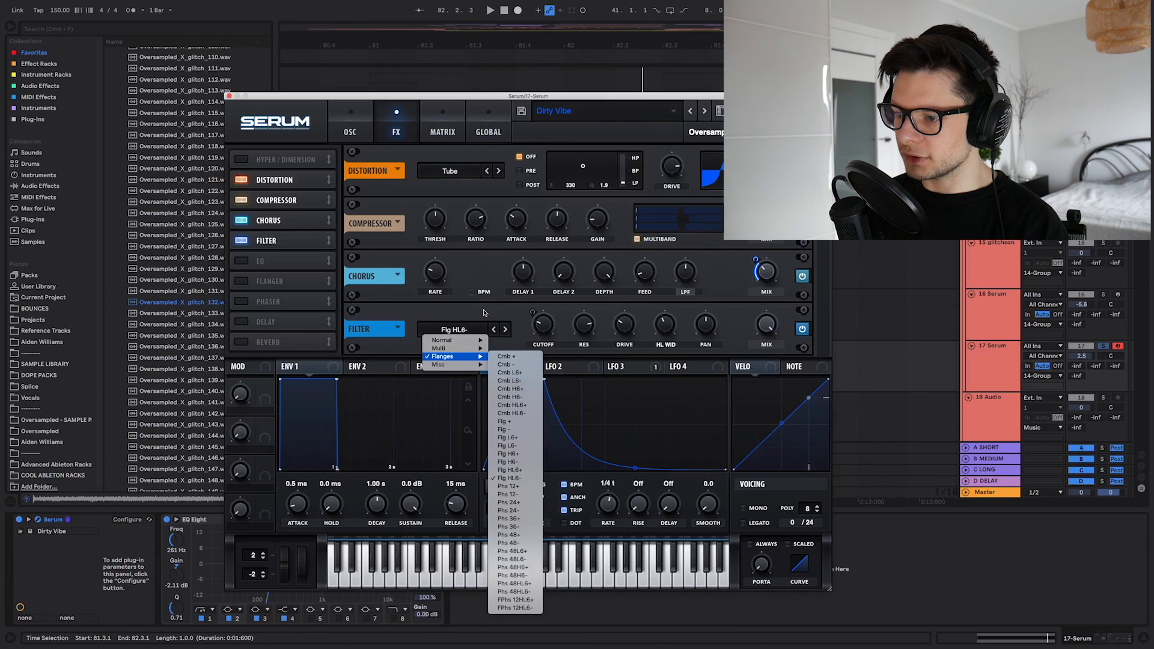
{"action": "left_click", "coordinate": [462, 446]}
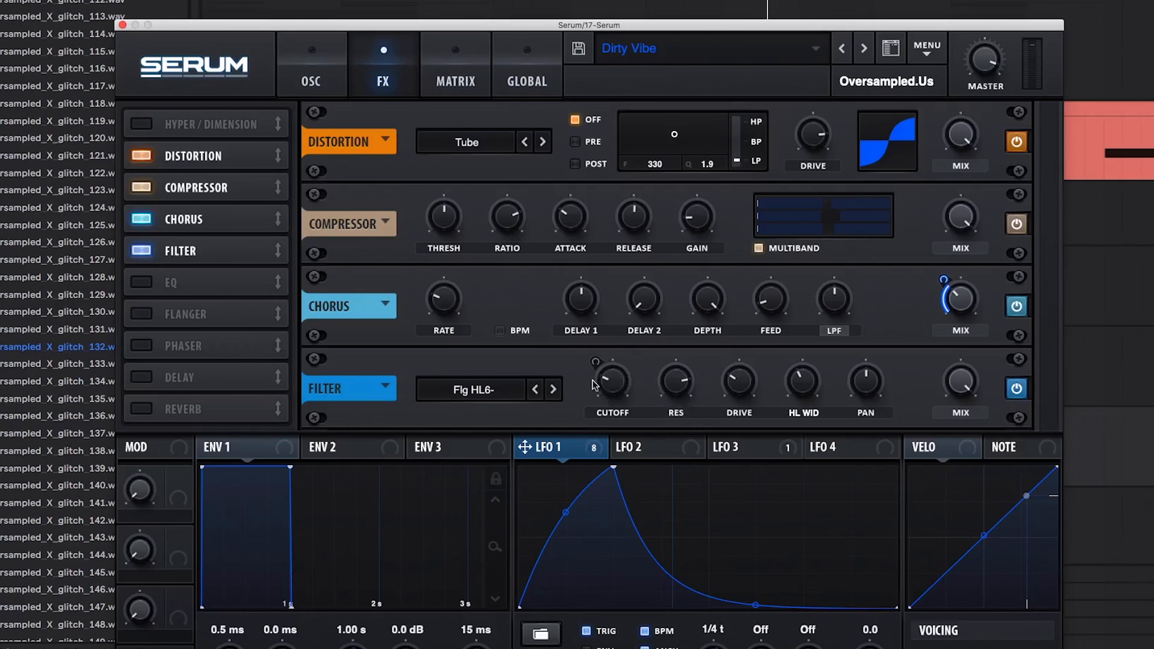
Sweep the Flg HL6- filter's resonance and HL Wid during playback, bringing HL Wid to 48%
{"action": "left_click_drag", "start_coordinate": [686, 379], "coordinate": [693, 484]}
{"action": "left_click_drag", "start_coordinate": [807, 381], "coordinate": [793, 458]}
{"action": "left_click_drag", "start_coordinate": [673, 385], "coordinate": [678, 308]}
{"action": "left_click_drag", "start_coordinate": [801, 393], "coordinate": [792, 299]}
{"action": "left_click_drag", "start_coordinate": [787, 259], "coordinate": [796, 369]}
{"action": "left_click_drag", "start_coordinate": [807, 394], "coordinate": [795, 428]}
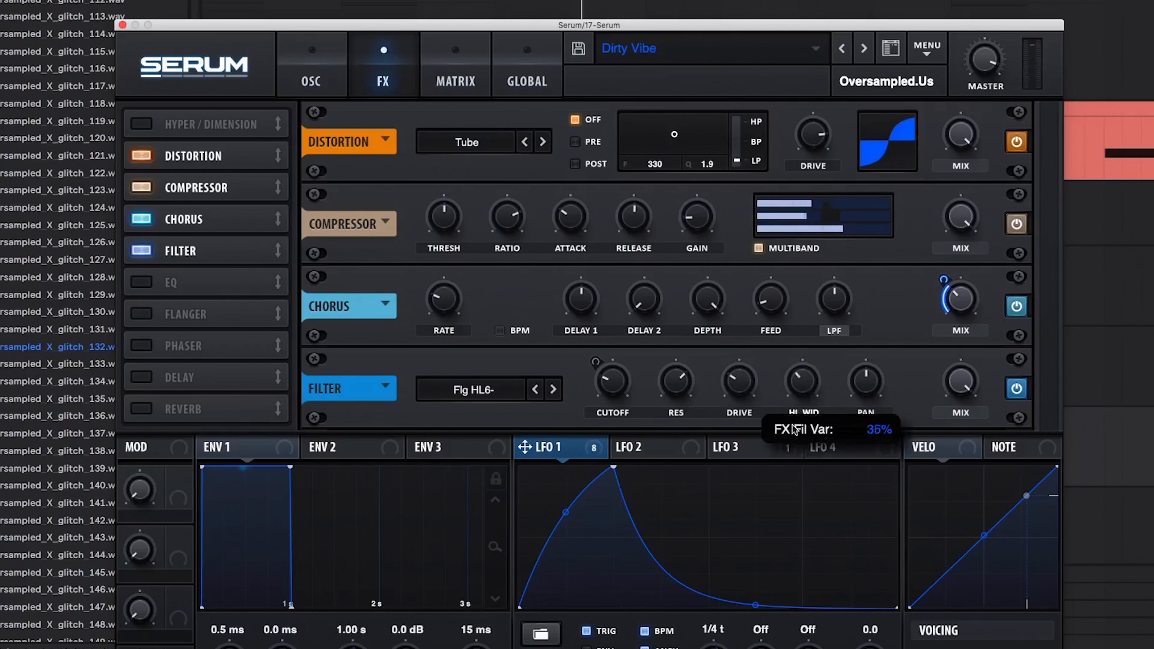
{"action": "left_click_drag", "start_coordinate": [676, 385], "coordinate": [674, 364]}
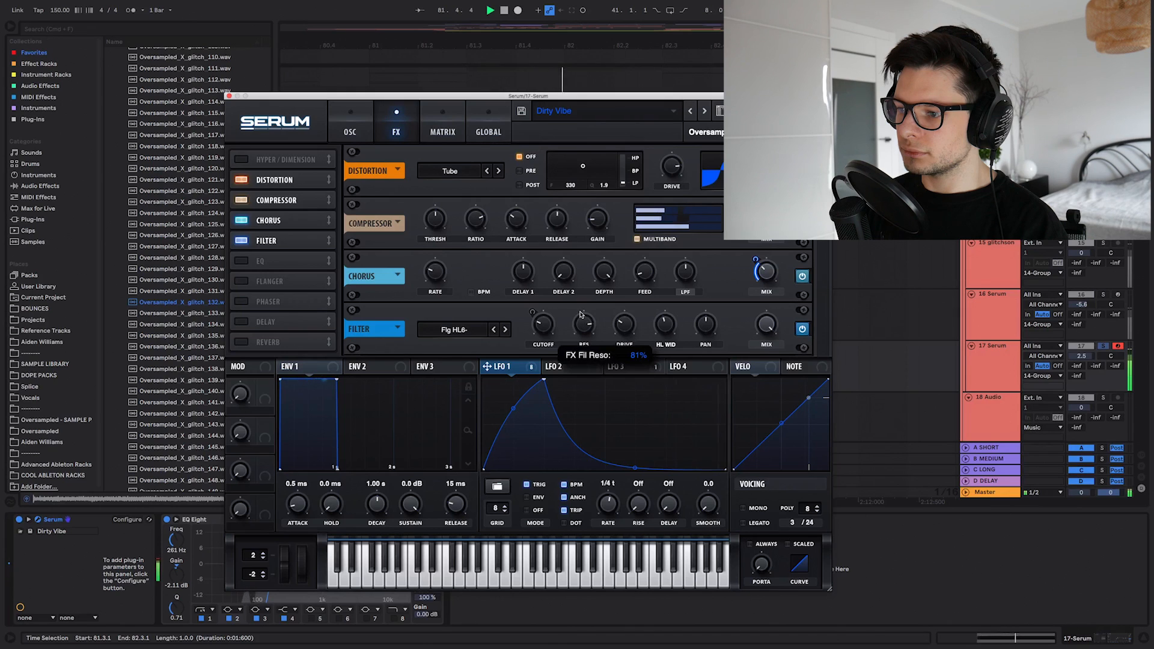
{"action": "left_click_drag", "start_coordinate": [575, 325], "coordinate": [576, 317]}
{"action": "key", "text": "space"}
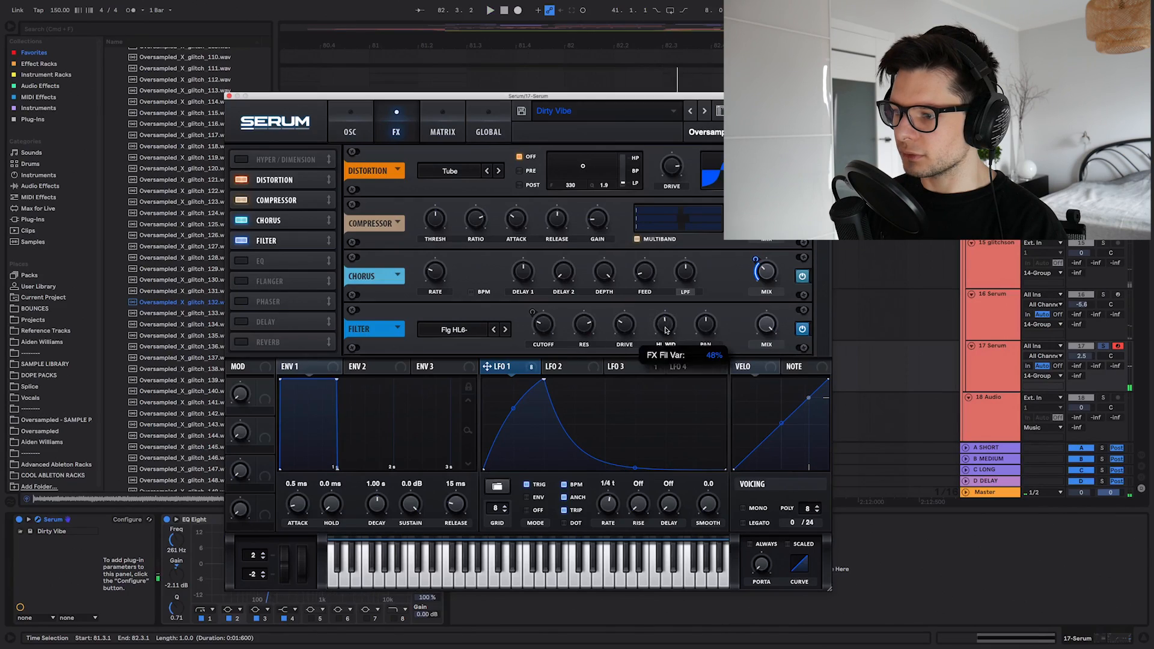
Try modulating the filter effect's cutoff with Macro 1 and vary the modulation amount
{"action": "left_click_drag", "start_coordinate": [487, 366], "coordinate": [532, 337]}
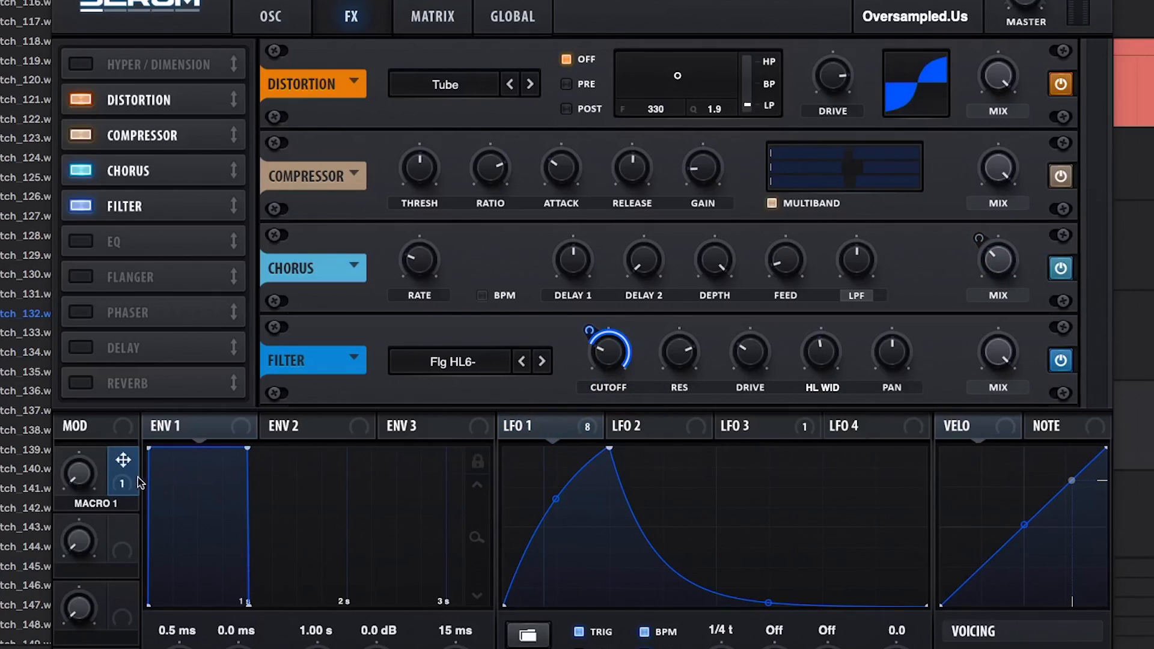
{"action": "mouse_move", "coordinate": [82, 487]}
{"action": "left_click_drag", "start_coordinate": [590, 331], "coordinate": [590, 415]}
{"action": "mouse_move", "coordinate": [80, 481]}
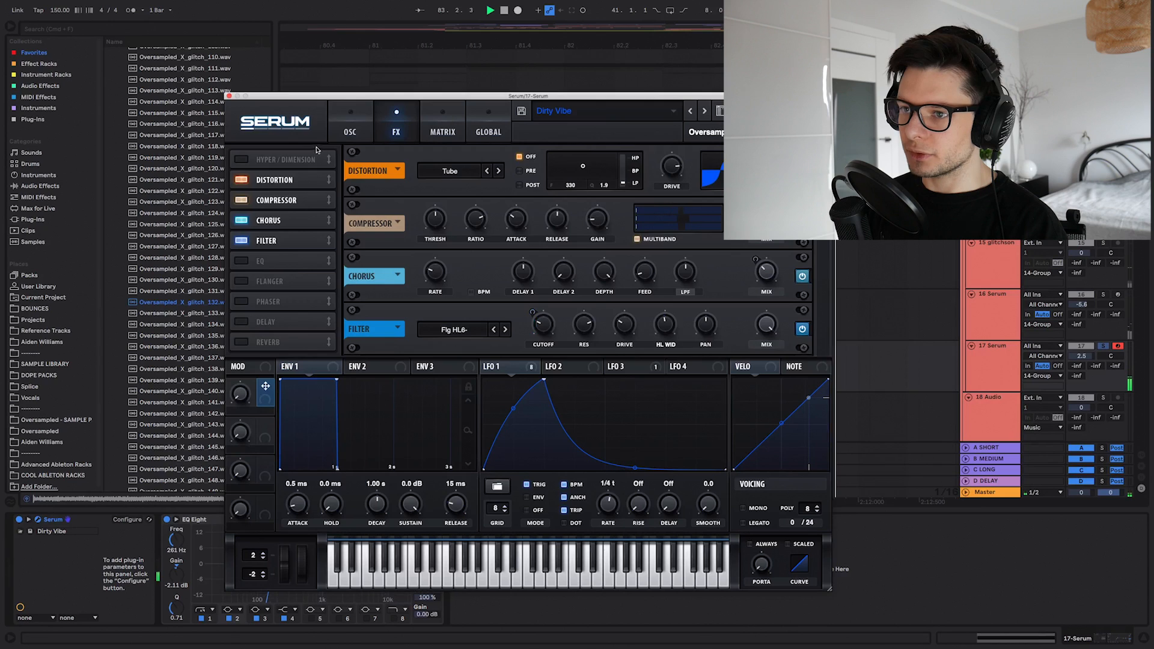
Close the Dirty Vibe Serum window and replay the layered glitch and Serum clips around bar 81
{"action": "left_click", "coordinate": [271, 17]}
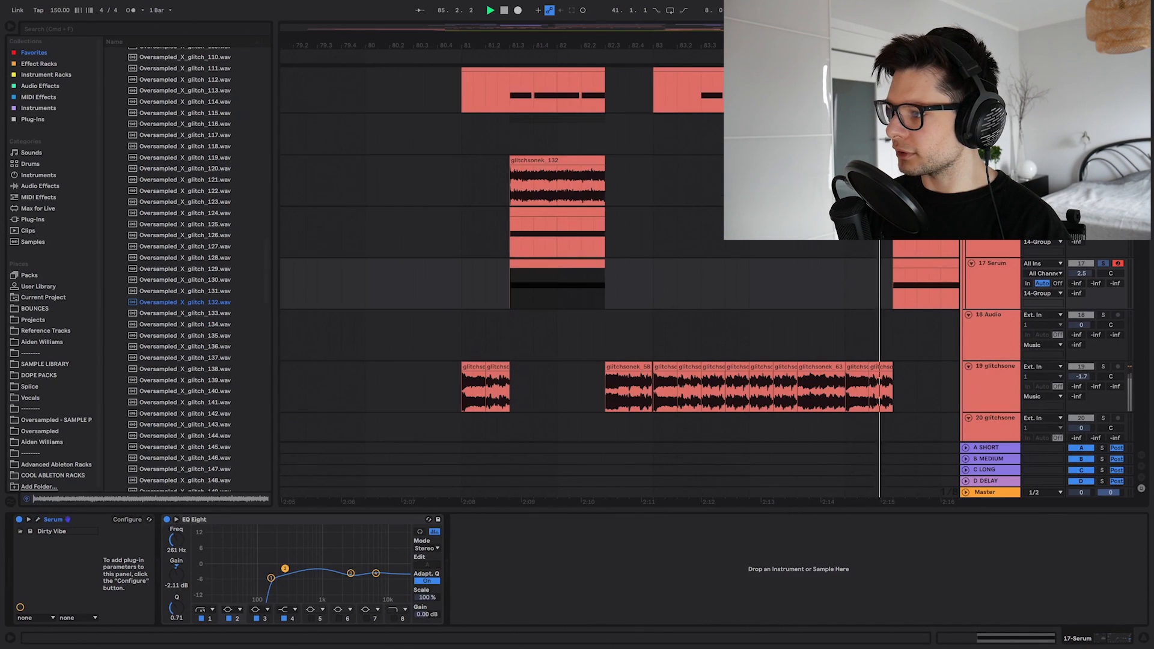
{"action": "key", "text": "space"}
{"action": "key", "text": "space"}
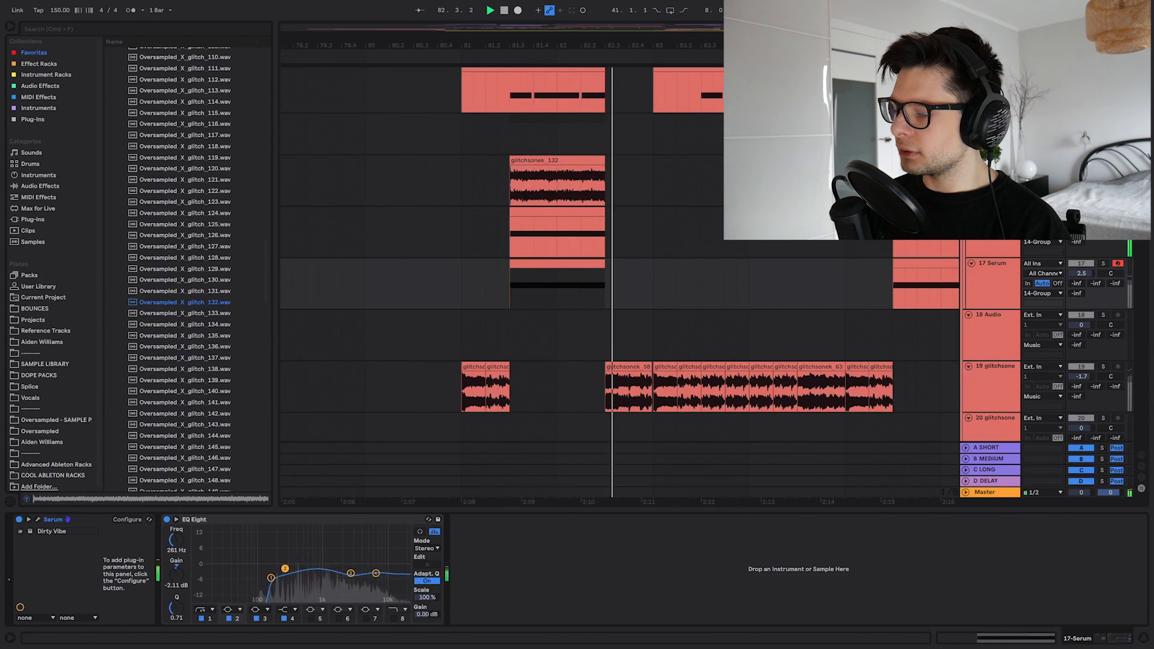
{"action": "left_click", "coordinate": [421, 254]}
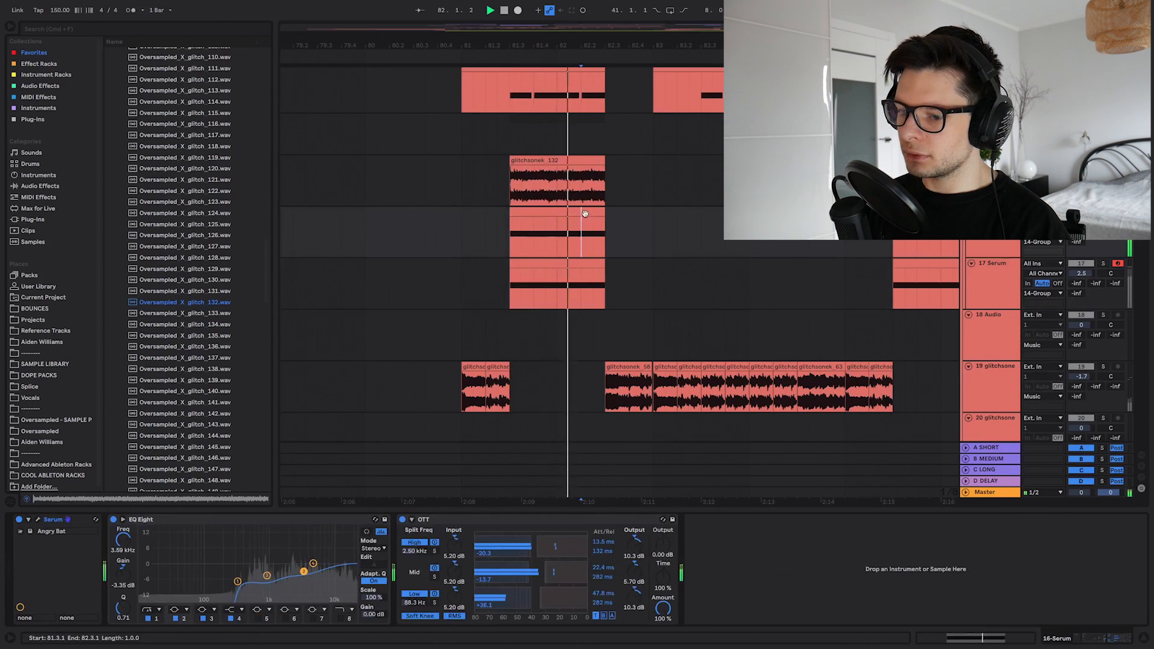
Open track 16's Angry Bat Serum patch, show its LFO 2 curve and close the plugin
{"action": "left_click", "coordinate": [38, 520]}
{"action": "left_click", "coordinate": [537, 294]}
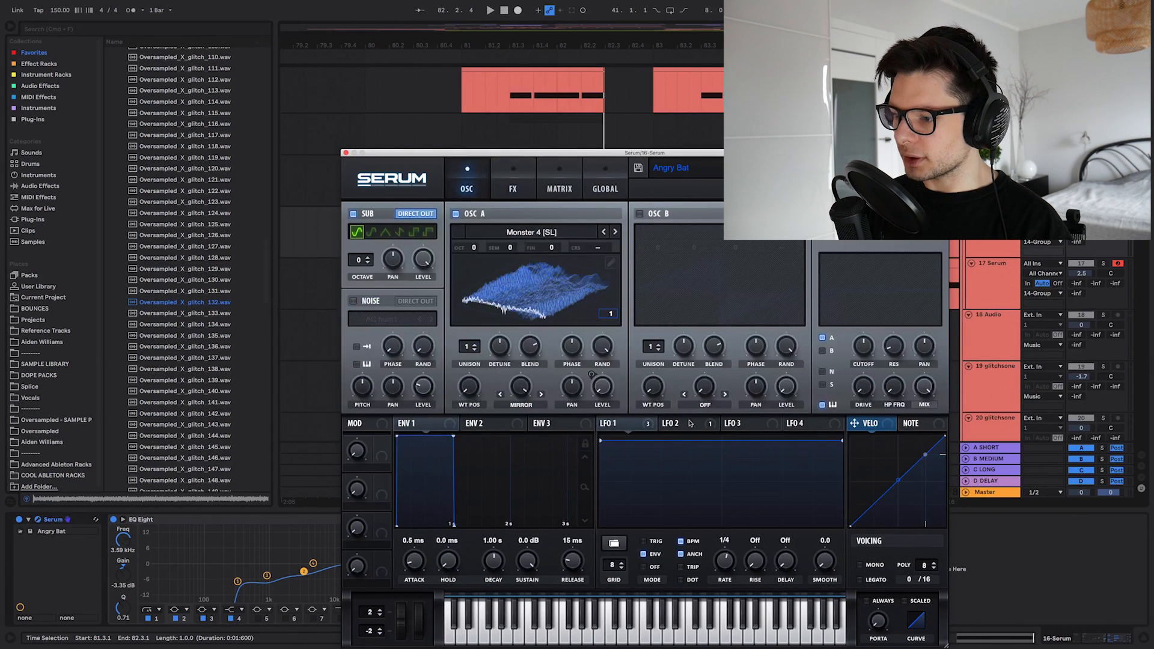
{"action": "left_click", "coordinate": [680, 424]}
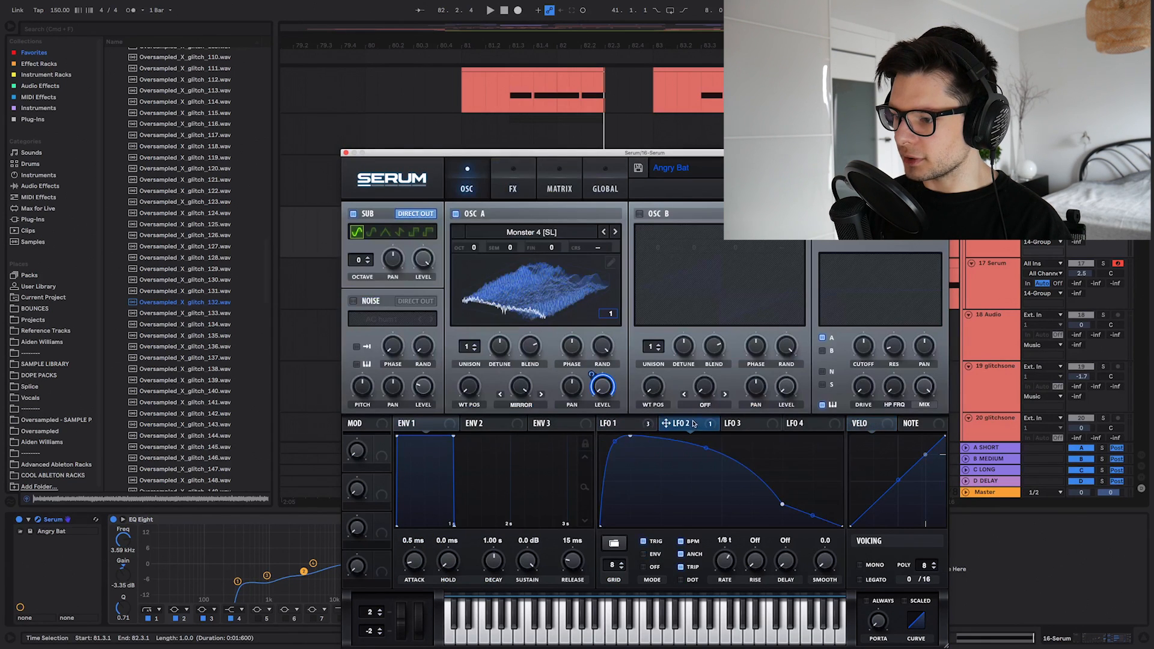
{"action": "left_click", "coordinate": [346, 154]}
{"action": "key", "text": "space"}
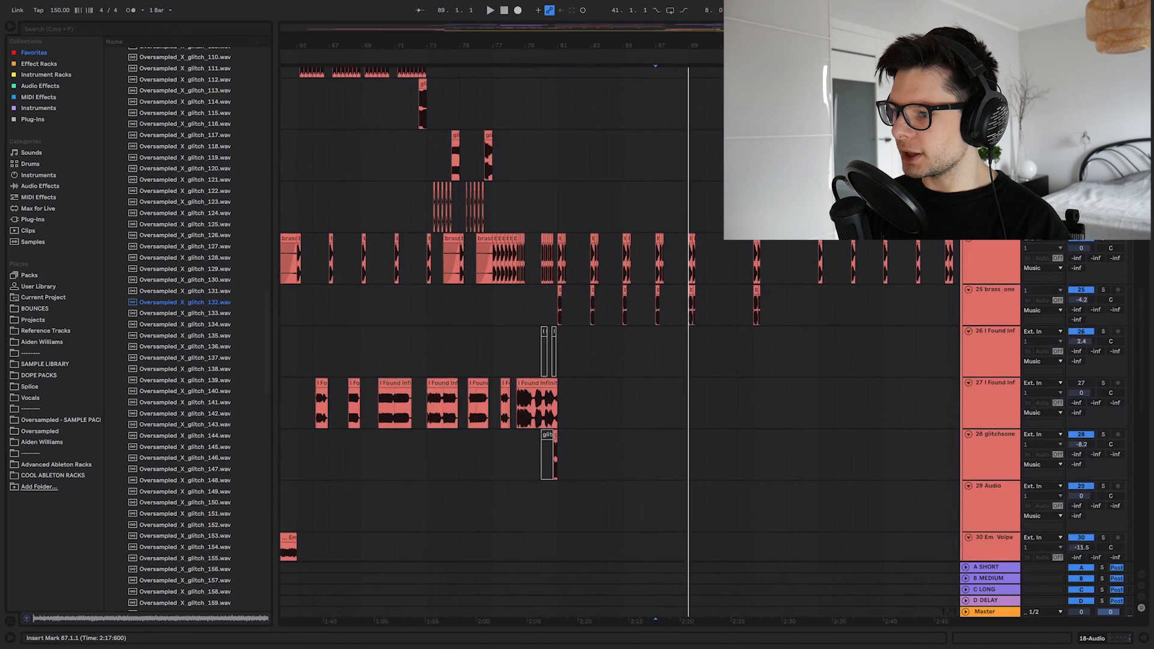
{"action": "scroll", "coordinate": [701, 294], "scroll_direction": "up", "scroll_amount": 4}
{"action": "scroll", "coordinate": [701, 294], "scroll_direction": "down", "scroll_amount": 6}
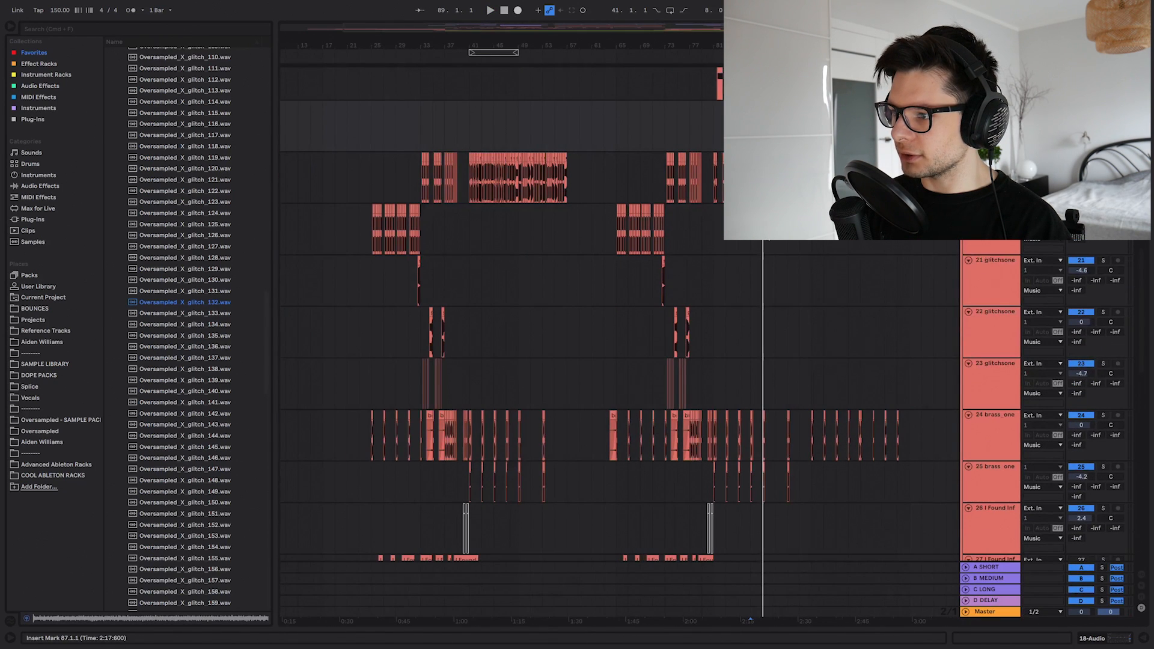
{"action": "left_click_drag", "start_coordinate": [570, 218], "coordinate": [571, 217]}
{"action": "scroll", "coordinate": [770, 467], "scroll_direction": "up", "scroll_amount": 8}
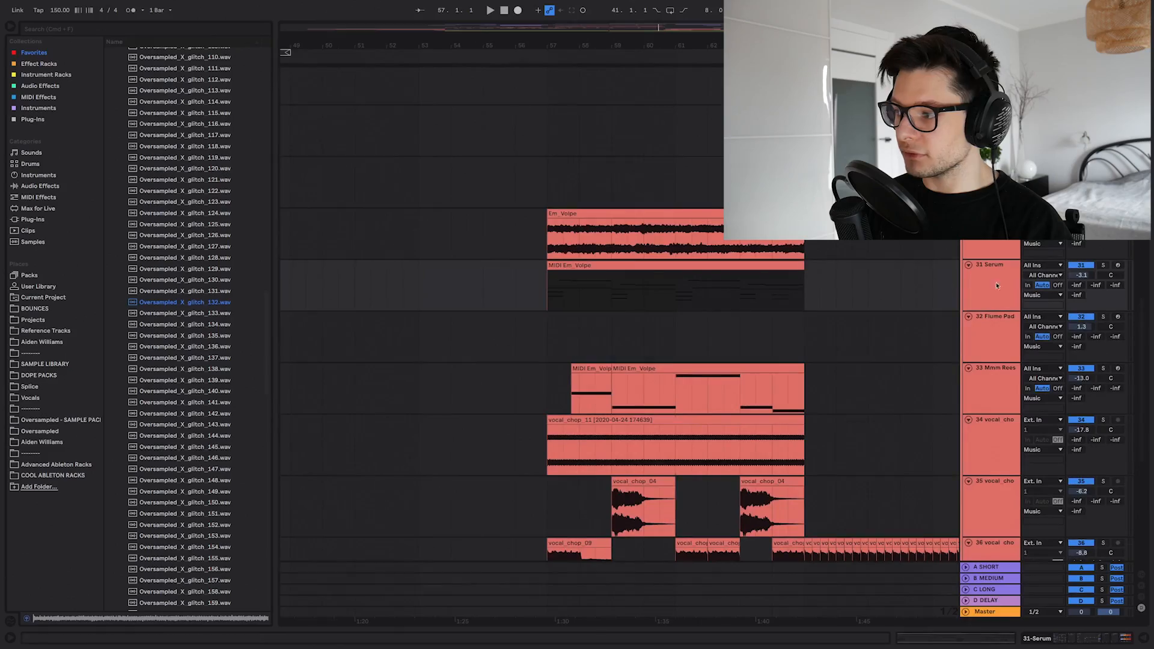
{"action": "key", "text": "space"}
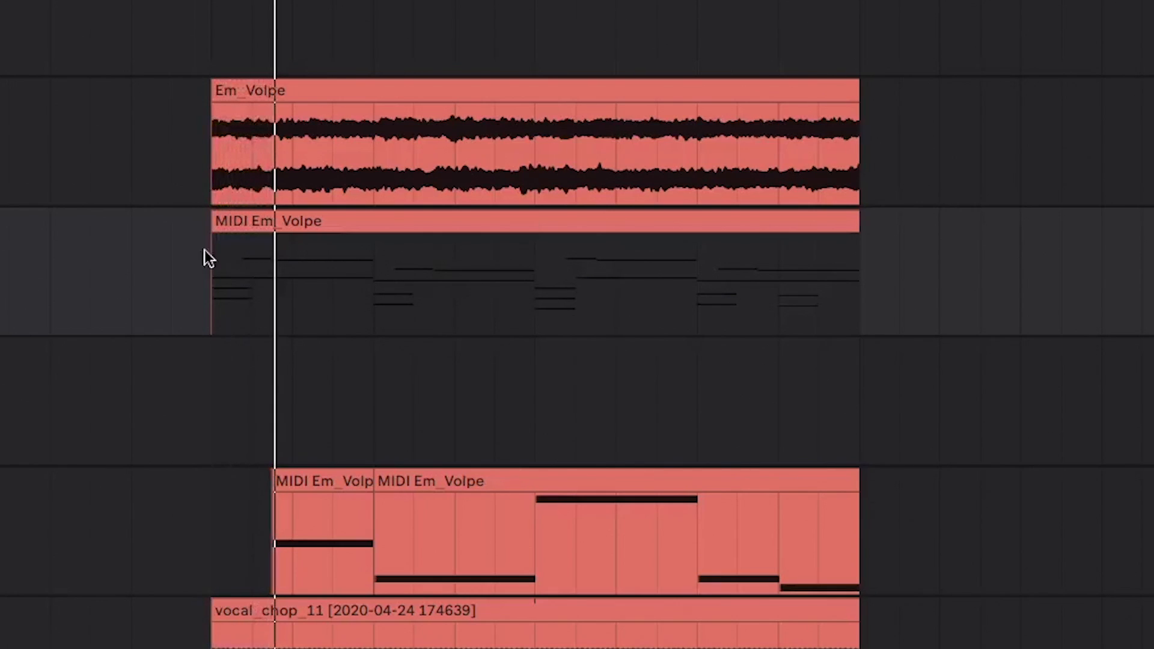
{"action": "key", "text": "space"}
Play the breakdown from bar 56.3 and follow its vocal chop, impact, riser and brass clips
{"action": "left_click", "coordinate": [187, 293]}
{"action": "key", "text": "space"}
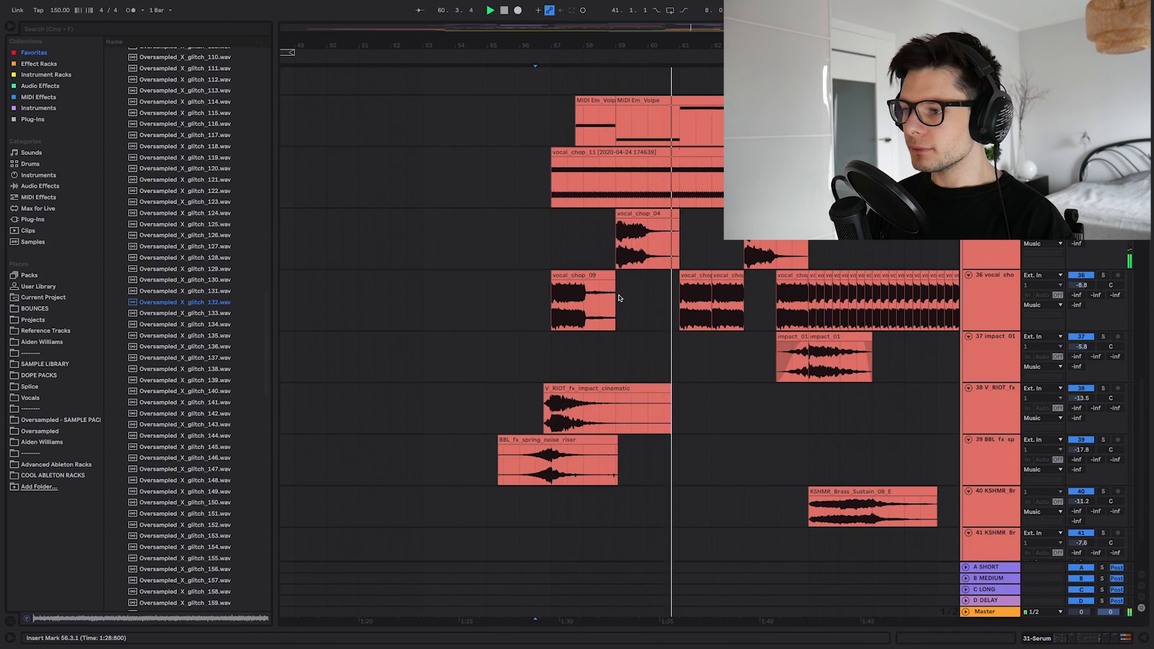
{"action": "scroll", "coordinate": [655, 319], "scroll_direction": "down", "scroll_amount": 2}
{"action": "scroll", "coordinate": [655, 319], "scroll_direction": "right", "scroll_amount": 3}
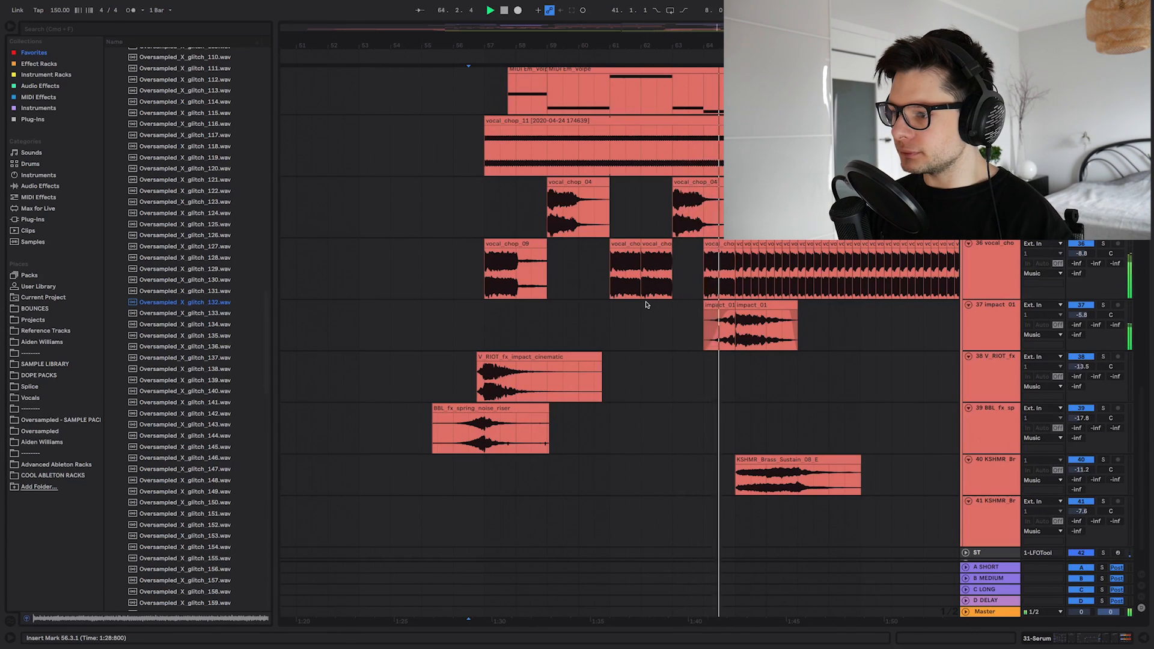
{"action": "scroll", "coordinate": [707, 316], "scroll_direction": "down", "scroll_amount": 4}
Play the breakdown's drums from bar 59 and select the Drum Rack For Sidechaining clip
{"action": "left_click_drag", "start_coordinate": [776, 296], "coordinate": [710, 363]}
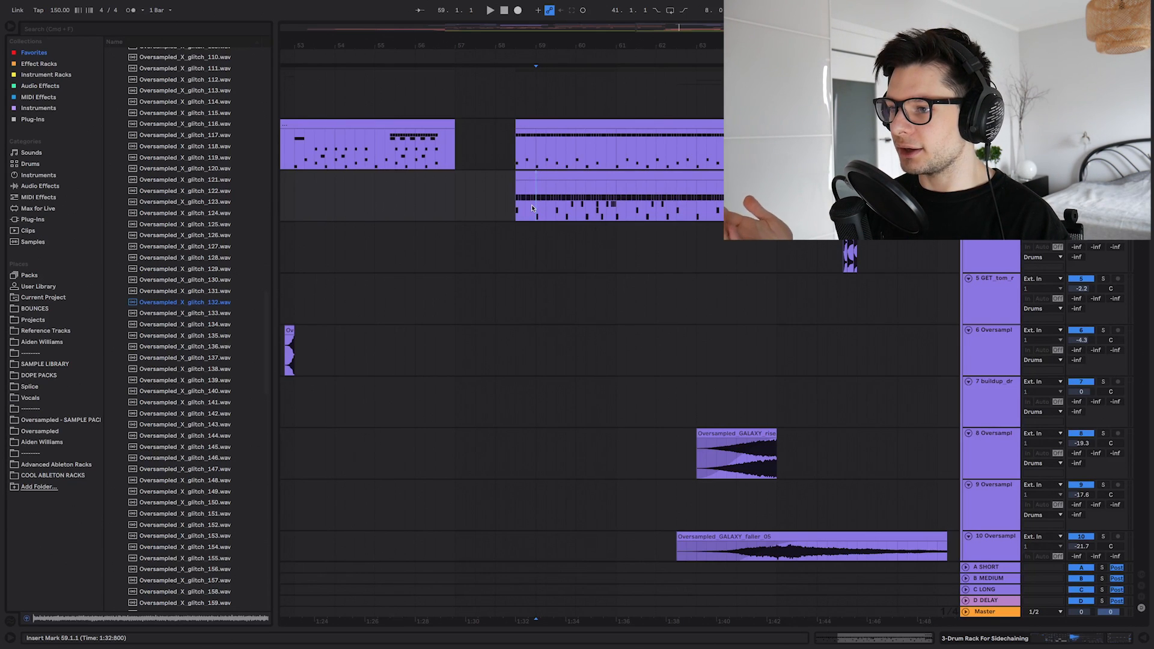
{"action": "key", "text": "space"}
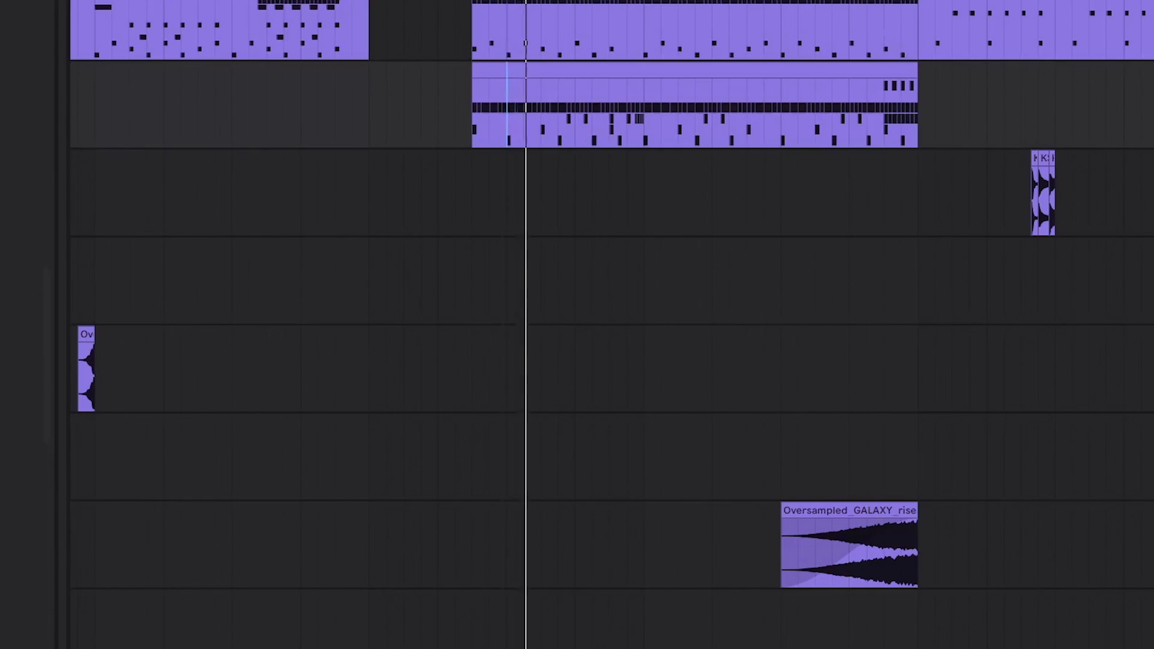
{"action": "left_click", "coordinate": [684, 179]}
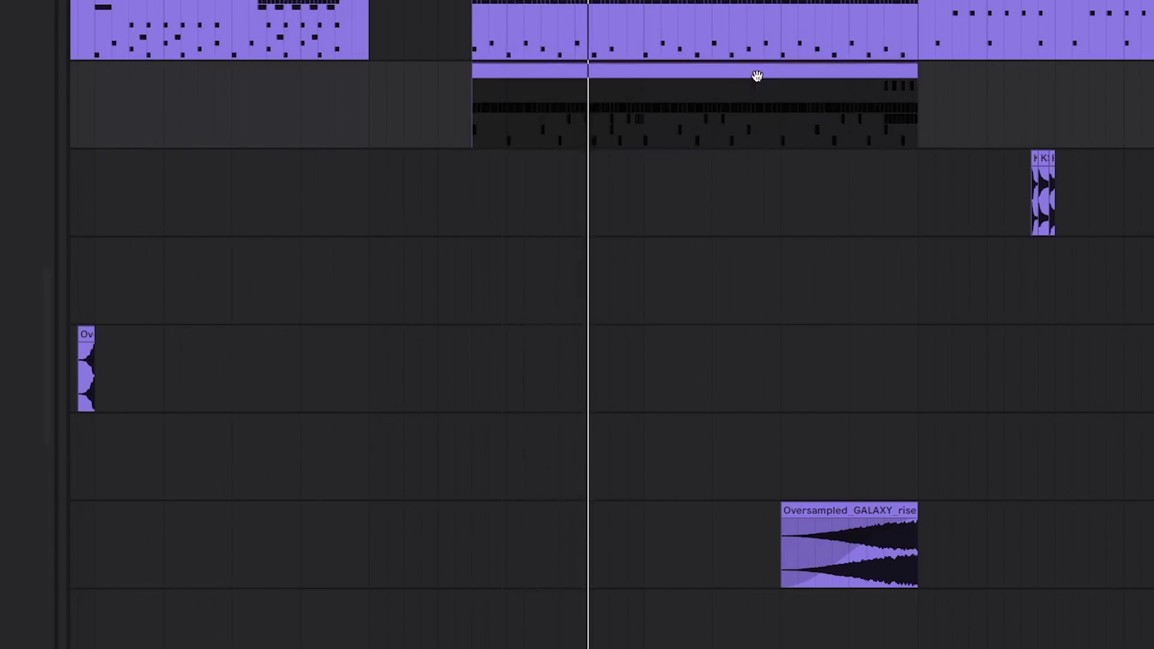
{"action": "double_click", "coordinate": [758, 76]}
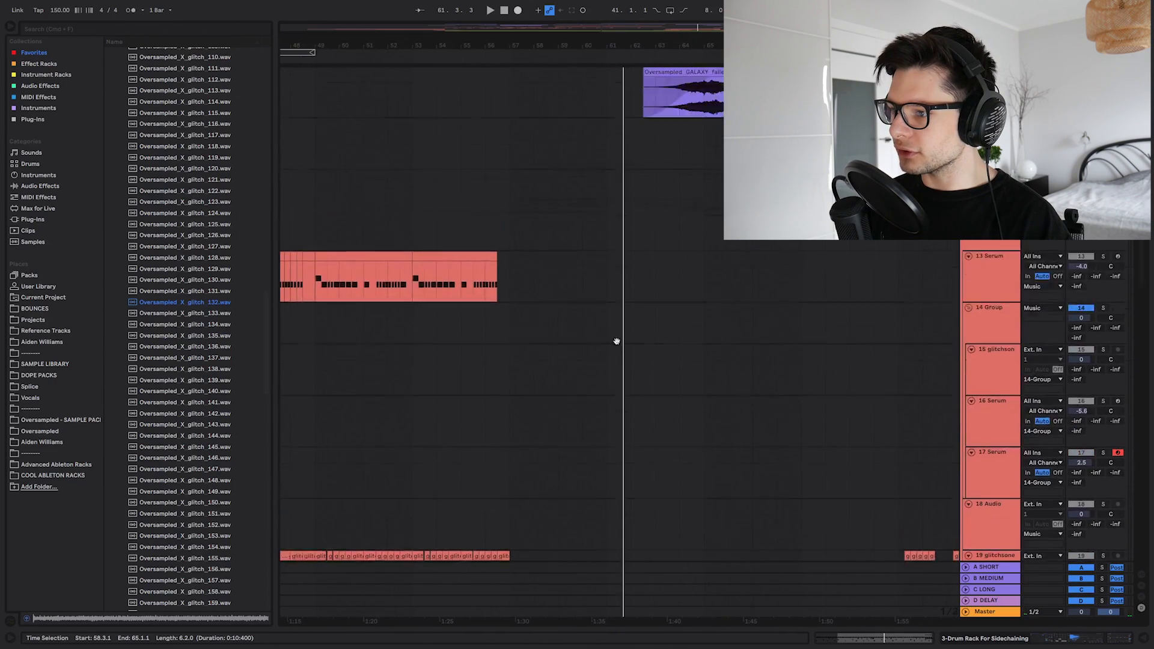
Solo the GALAXY riser and faller tracks 8, 9 and 10 in turn and play them from bar 73
{"action": "scroll", "coordinate": [617, 341], "scroll_direction": "up", "scroll_amount": 5}
{"action": "scroll", "coordinate": [547, 319], "scroll_direction": "down", "scroll_amount": 5}
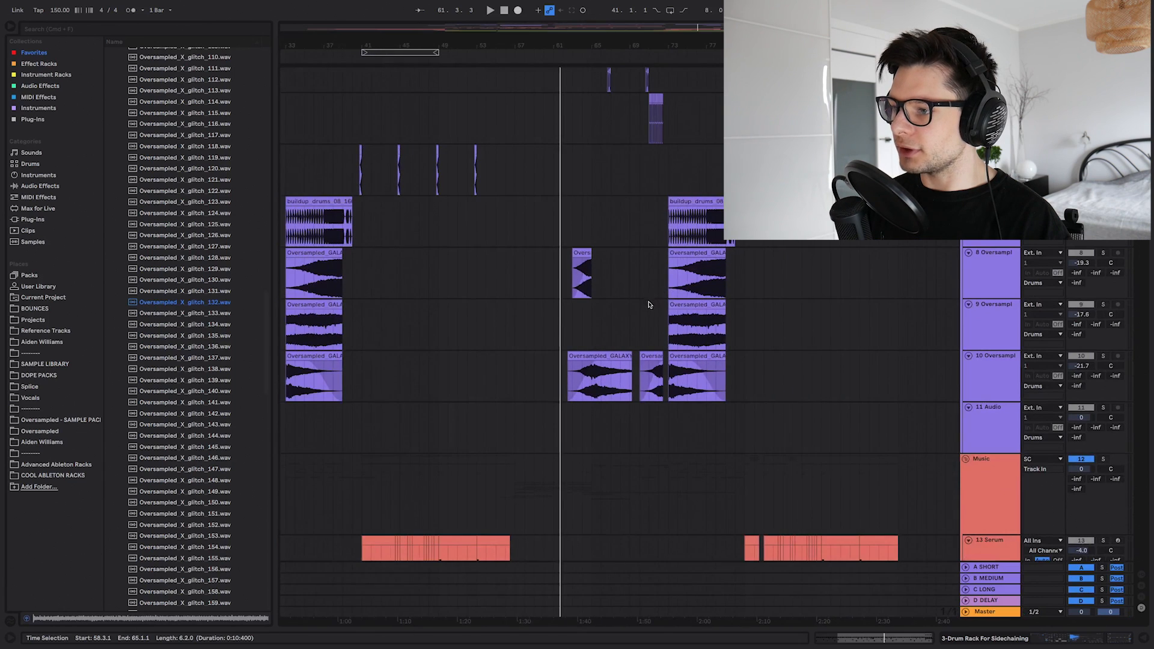
{"action": "left_click", "coordinate": [678, 281]}
{"action": "left_click", "coordinate": [1103, 253]}
{"action": "key", "text": "space"}
{"action": "left_click", "coordinate": [1104, 305]}
{"action": "left_click", "coordinate": [1104, 357]}
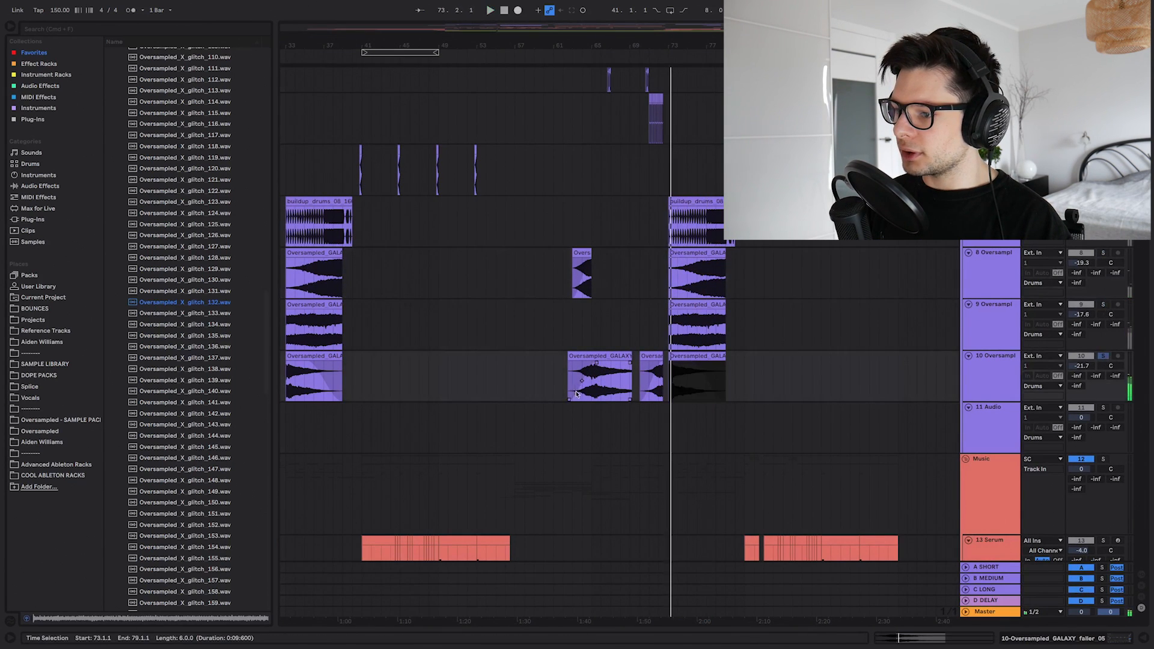
Audition track 10's GALAXY faller around bar 65, then solo and play the riser on track 8
{"action": "left_click", "coordinate": [591, 388]}
{"action": "scroll", "coordinate": [591, 388], "scroll_direction": "up", "scroll_amount": 5}
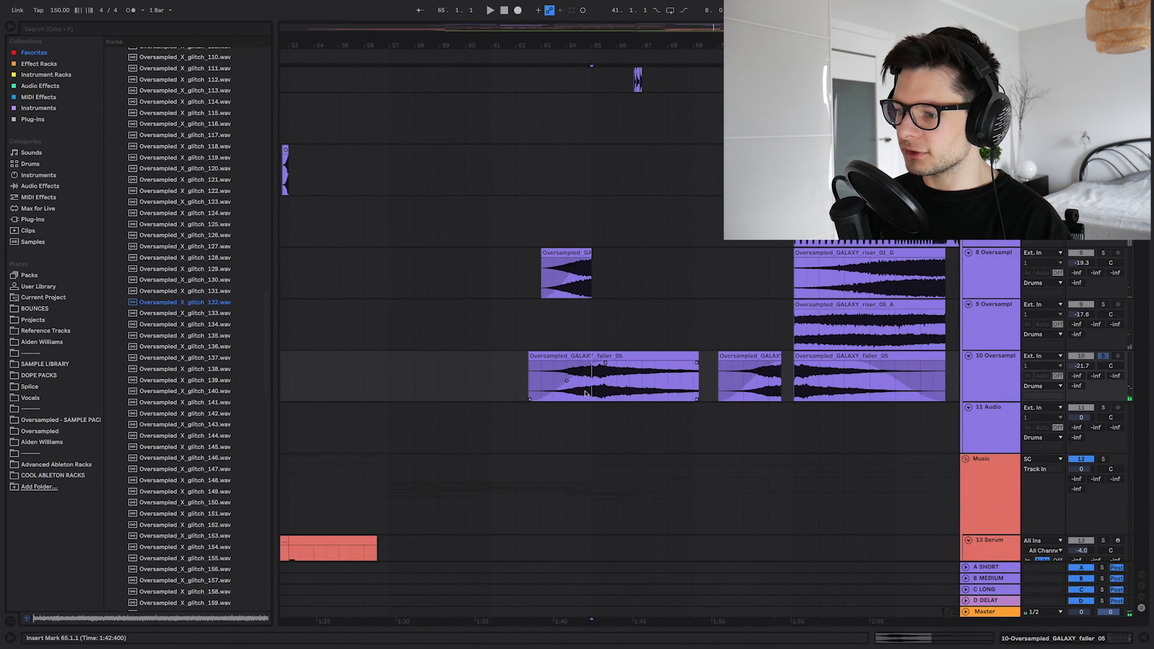
{"action": "left_click", "coordinate": [580, 387]}
{"action": "key", "text": "space"}
{"action": "left_click", "coordinate": [1104, 253]}
{"action": "key", "text": "space"}
{"action": "key", "text": "space"}
{"action": "left_click", "coordinate": [1104, 254]}
{"action": "key", "text": "space"}
Return to the Drum Rack For Sidechaining clip and play its closing drum fill from bar 64
{"action": "scroll", "coordinate": [685, 278], "scroll_direction": "down", "scroll_amount": 4}
{"action": "left_click_drag", "start_coordinate": [689, 277], "coordinate": [800, 459]}
{"action": "left_click_drag", "start_coordinate": [701, 184], "coordinate": [665, 142]}
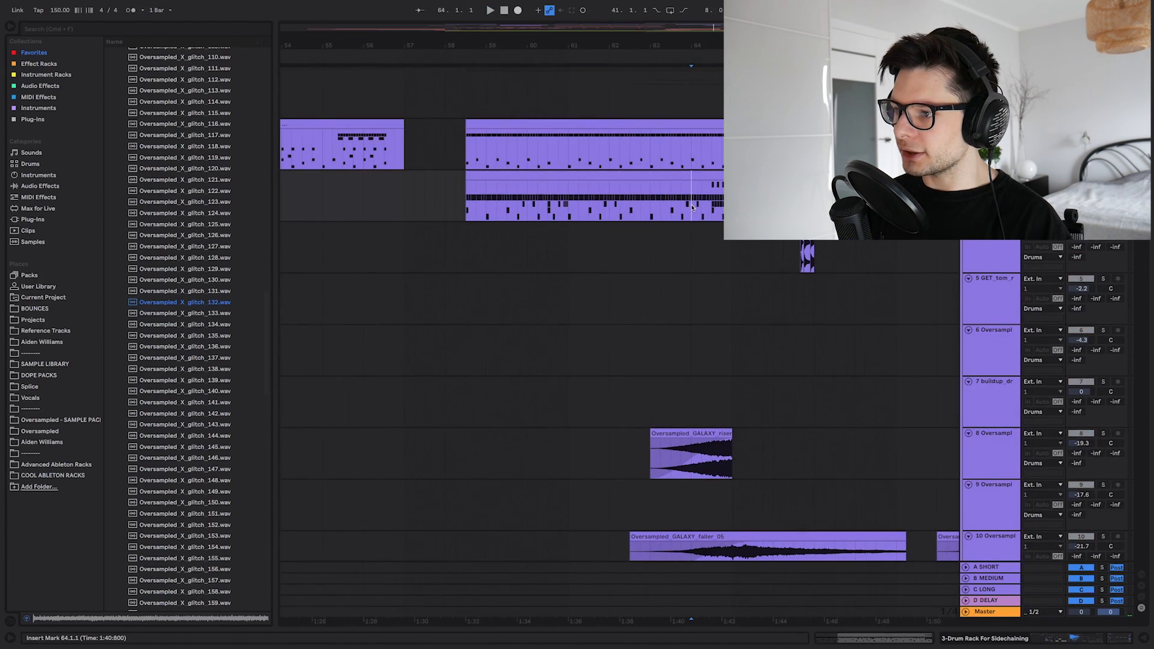
{"action": "scroll", "coordinate": [677, 202], "scroll_direction": "down", "scroll_amount": 3}
{"action": "key", "text": "space"}
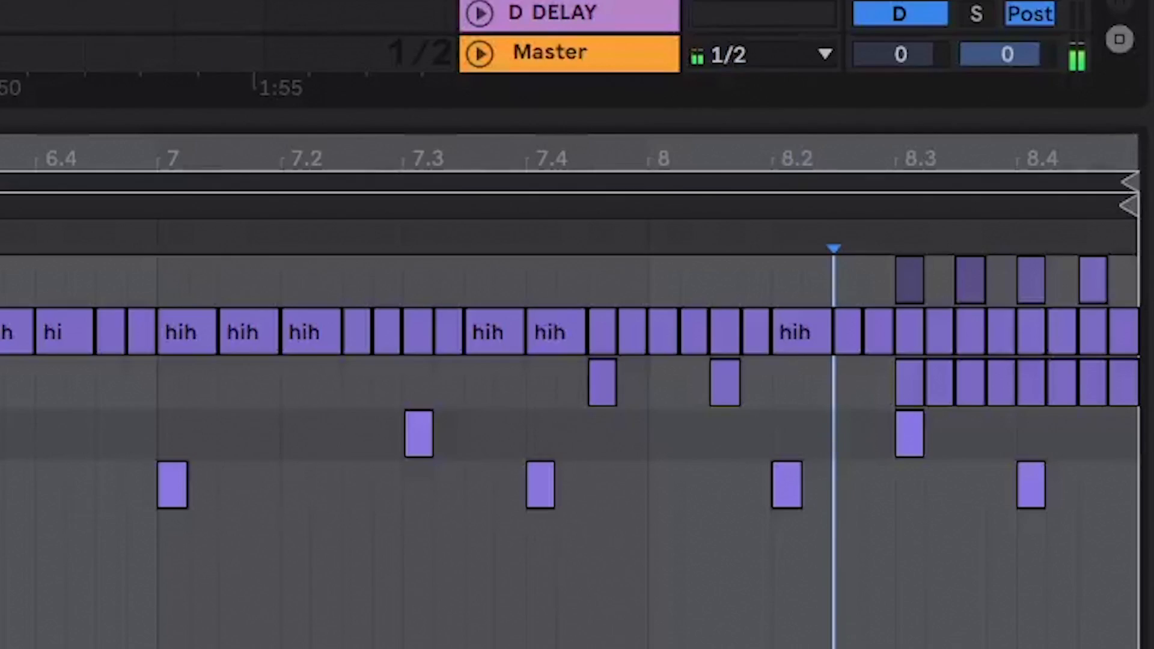
Play the Em_Volpe clip from bar 57, show track 30's effects chain and hide it again
{"action": "key", "text": "plus"}
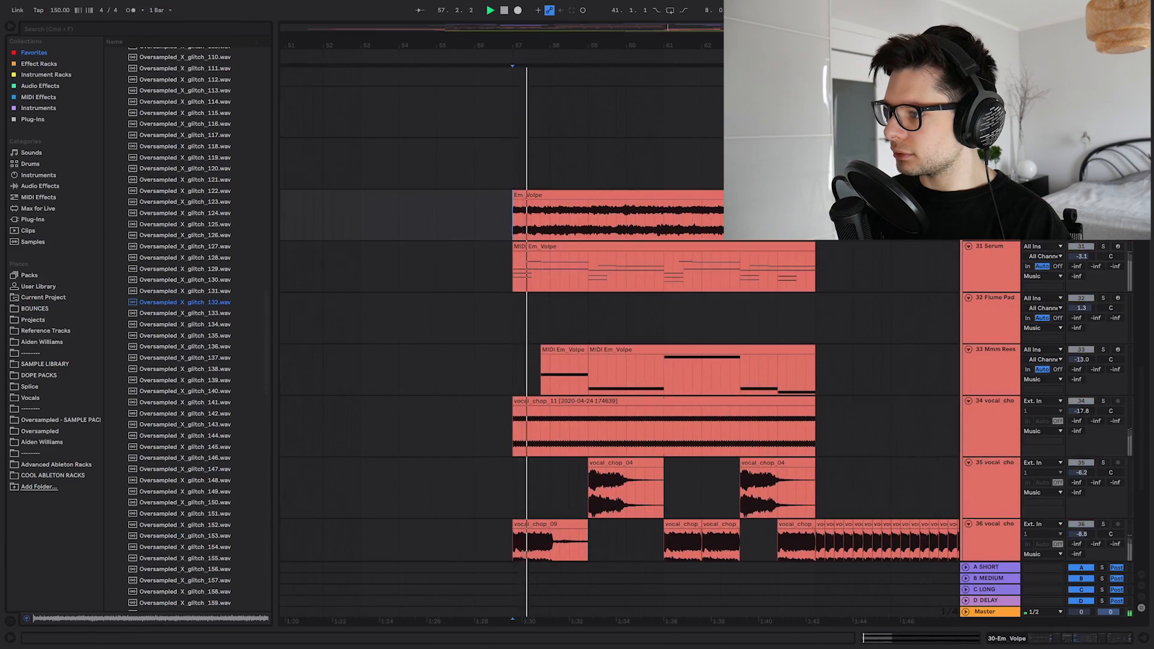
{"action": "key", "text": "super+alt+l"}
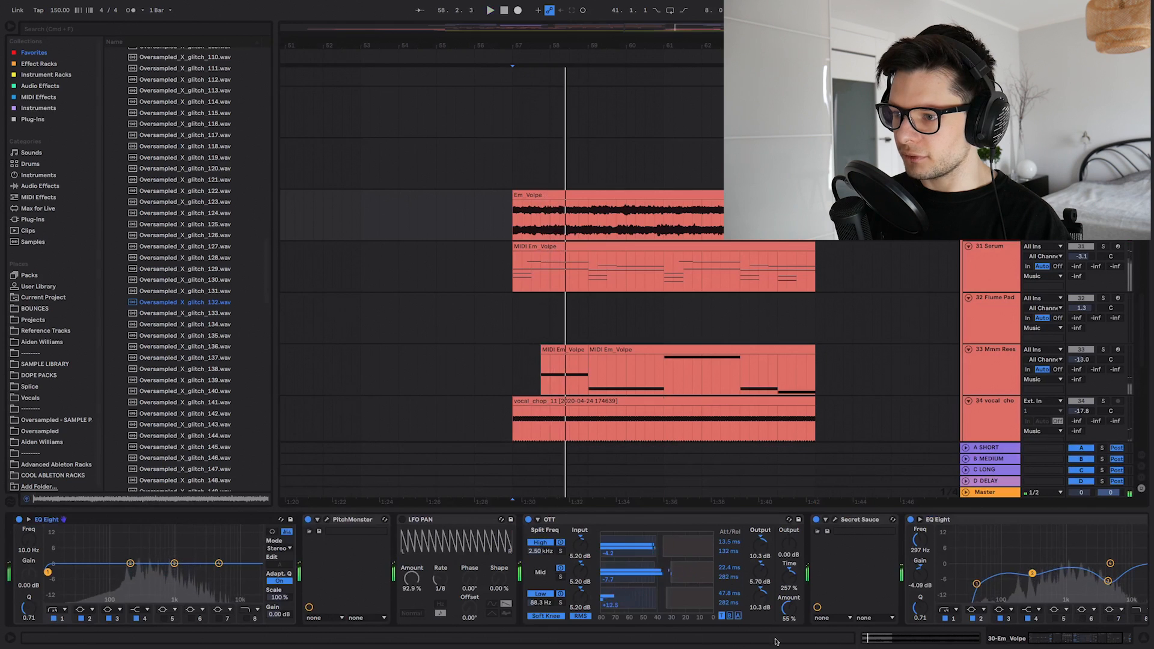
{"action": "double_click", "coordinate": [704, 510]}
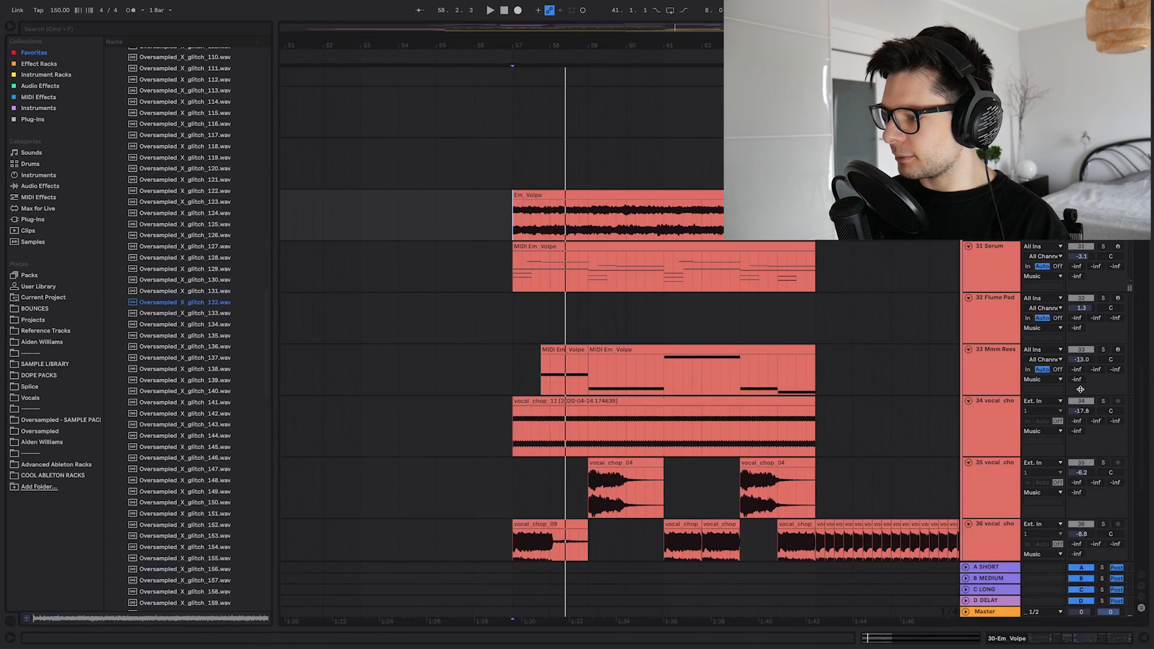
Inspect the vocal_chop_11 sample on track 34 and audition it together with track 35's first vocal_chop_04 clip
{"action": "double_click", "coordinate": [598, 402]}
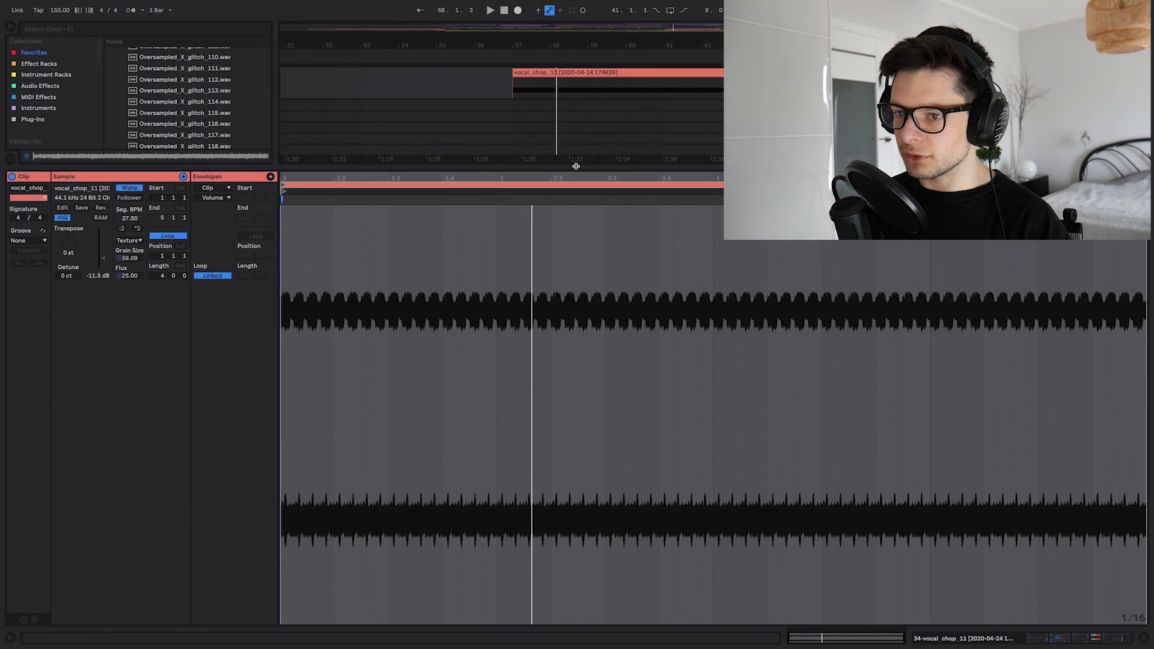
{"action": "key", "text": "alt+super+l"}
{"action": "left_click_drag", "start_coordinate": [621, 257], "coordinate": [607, 369]}
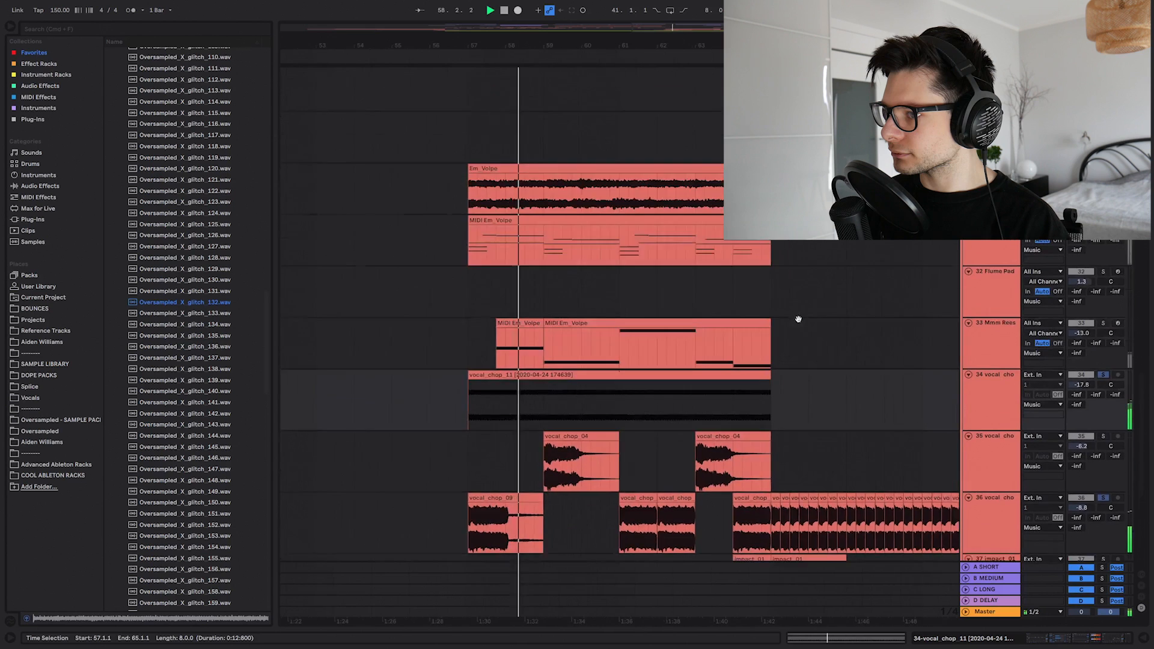
{"action": "left_click_drag", "start_coordinate": [799, 319], "coordinate": [733, 146]}
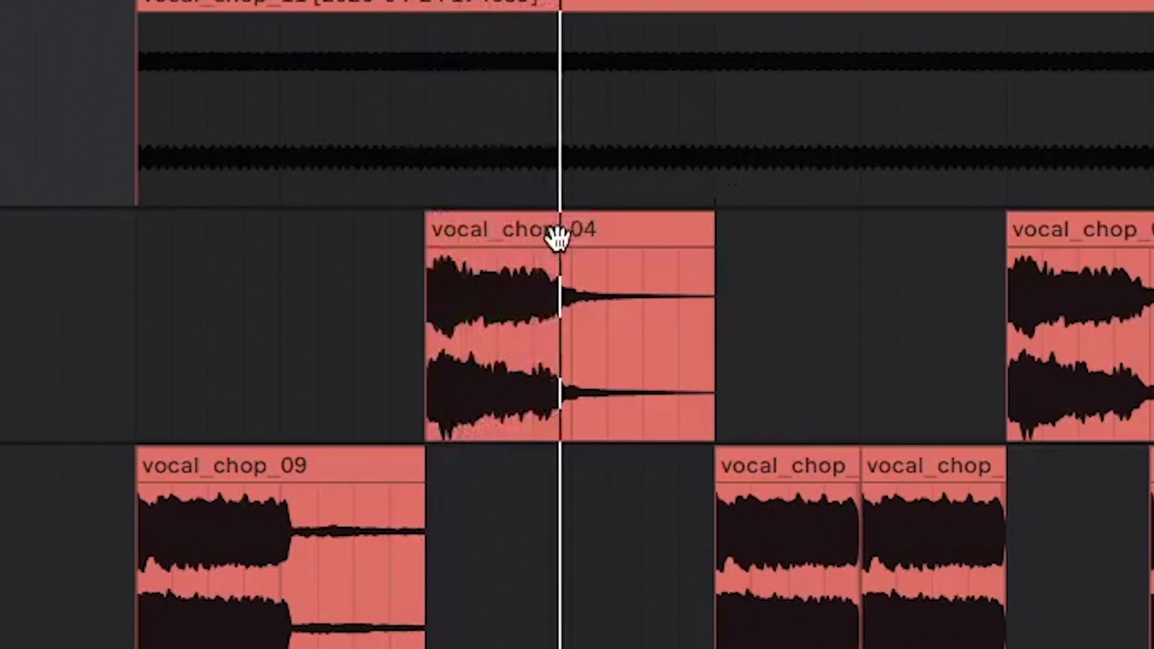
{"action": "left_click", "coordinate": [558, 238]}
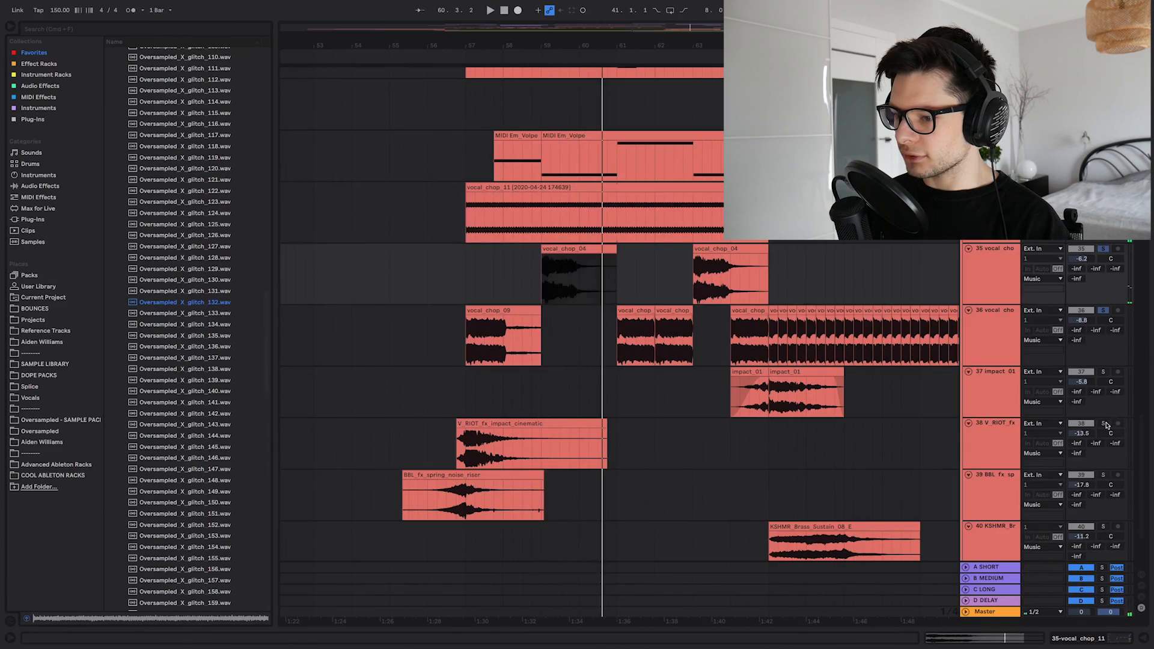
Audition the two MIDI Em_Volpe clips on track 33's Reese bass
{"action": "scroll", "coordinate": [807, 353], "scroll_direction": "up", "scroll_amount": 3}
{"action": "scroll", "coordinate": [808, 353], "scroll_direction": "left", "scroll_amount": 1}
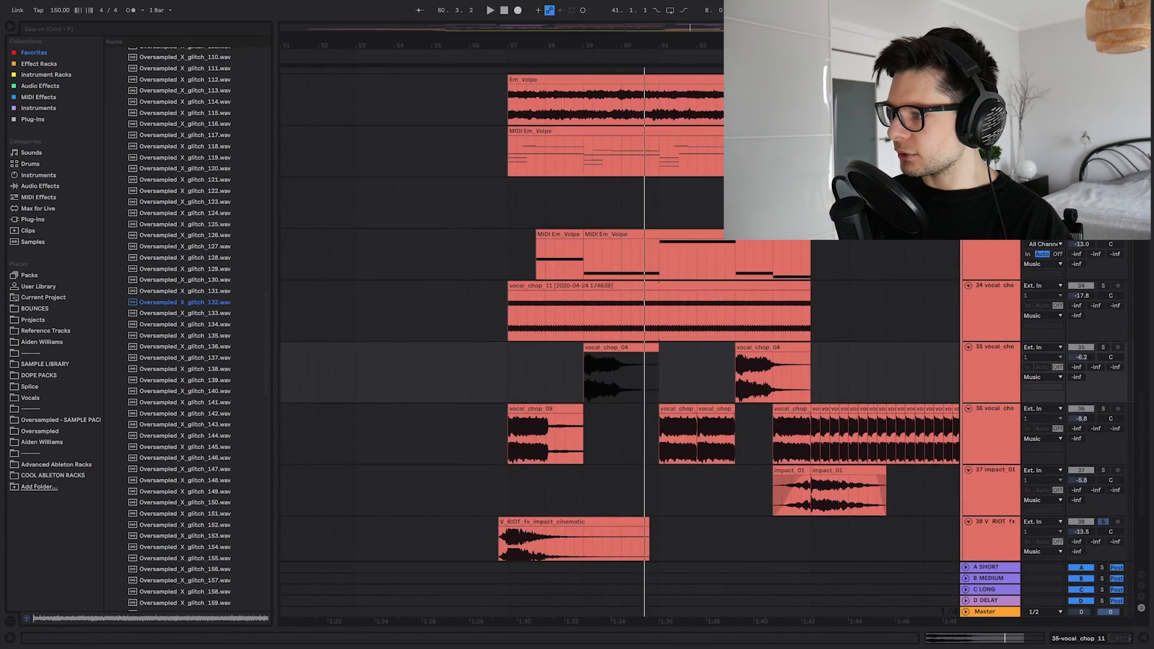
{"action": "left_click", "coordinate": [552, 249]}
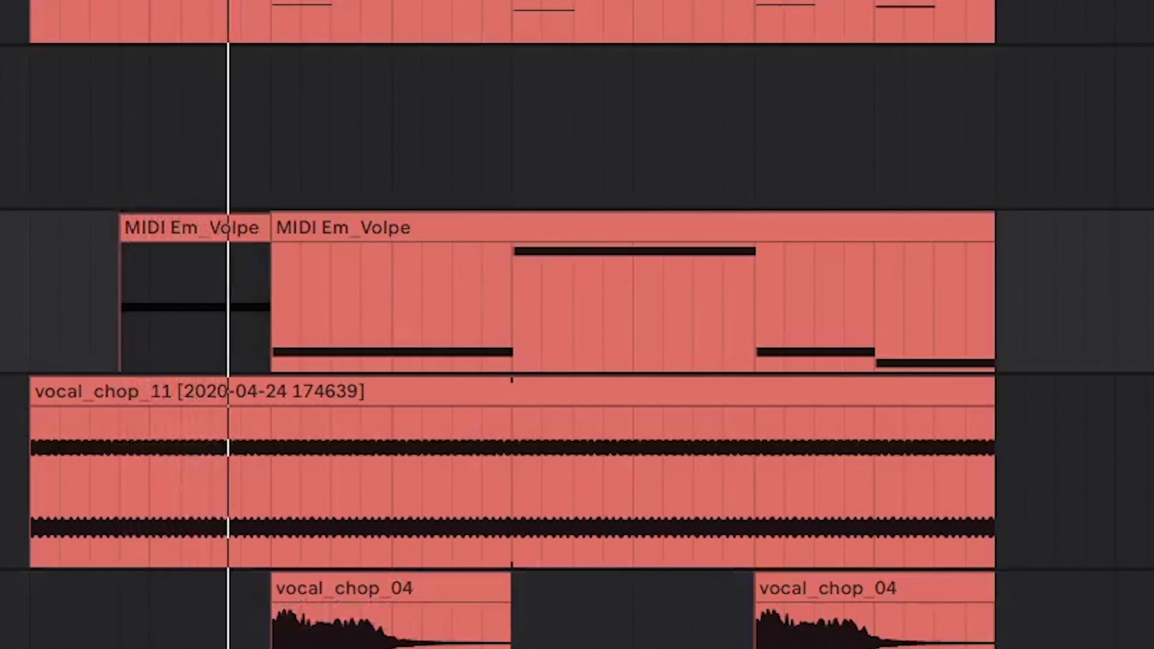
{"action": "left_click", "coordinate": [315, 233]}
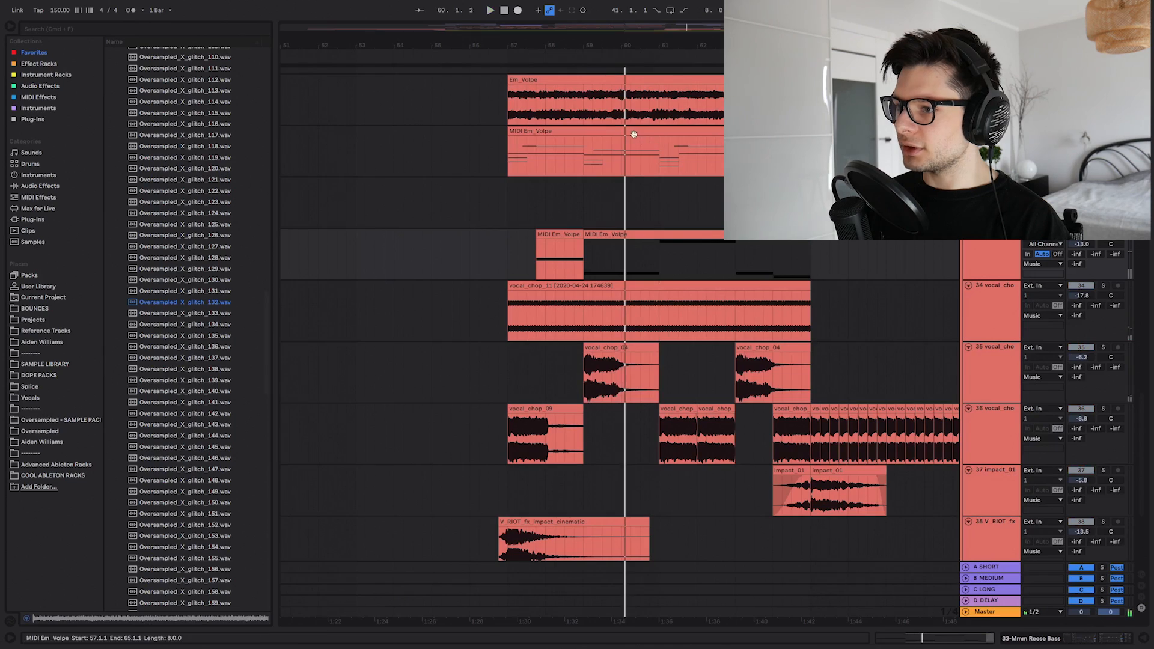
Play track 31's Serum clip from bar 57 with the track soloed, show its device chain and examine its MIDI notes
{"action": "left_click", "coordinate": [632, 131]}
{"action": "scroll", "coordinate": [585, 160], "scroll_direction": "up", "scroll_amount": 3}
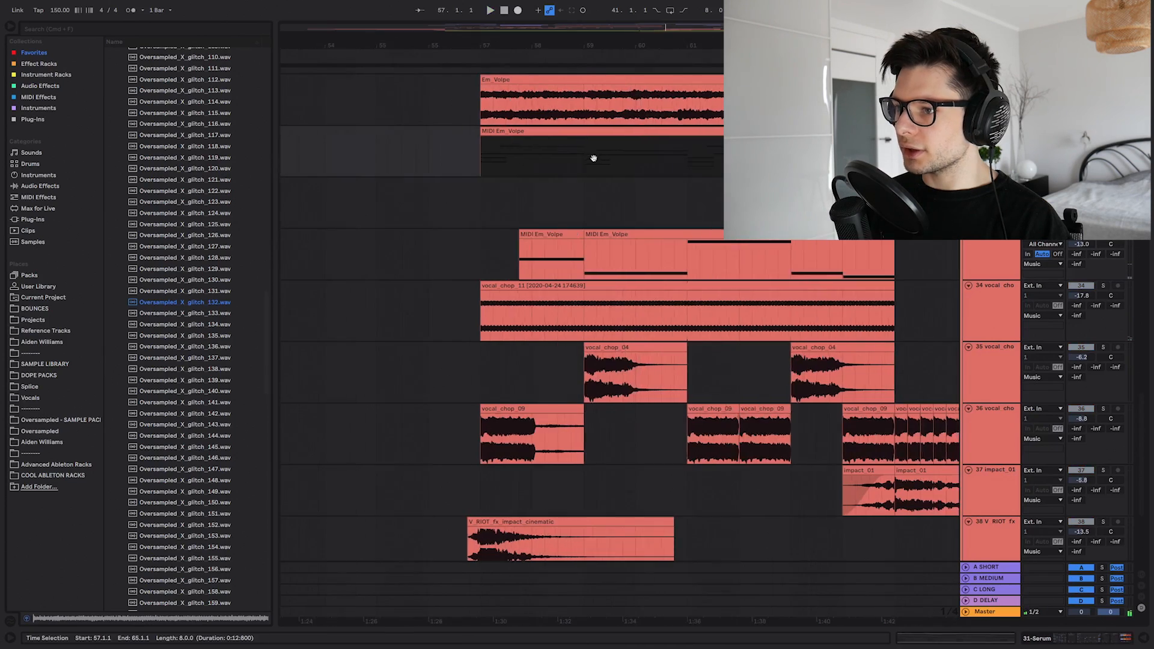
{"action": "scroll", "coordinate": [585, 160], "scroll_direction": "up", "scroll_amount": 4}
{"action": "left_click", "coordinate": [1039, 638]}
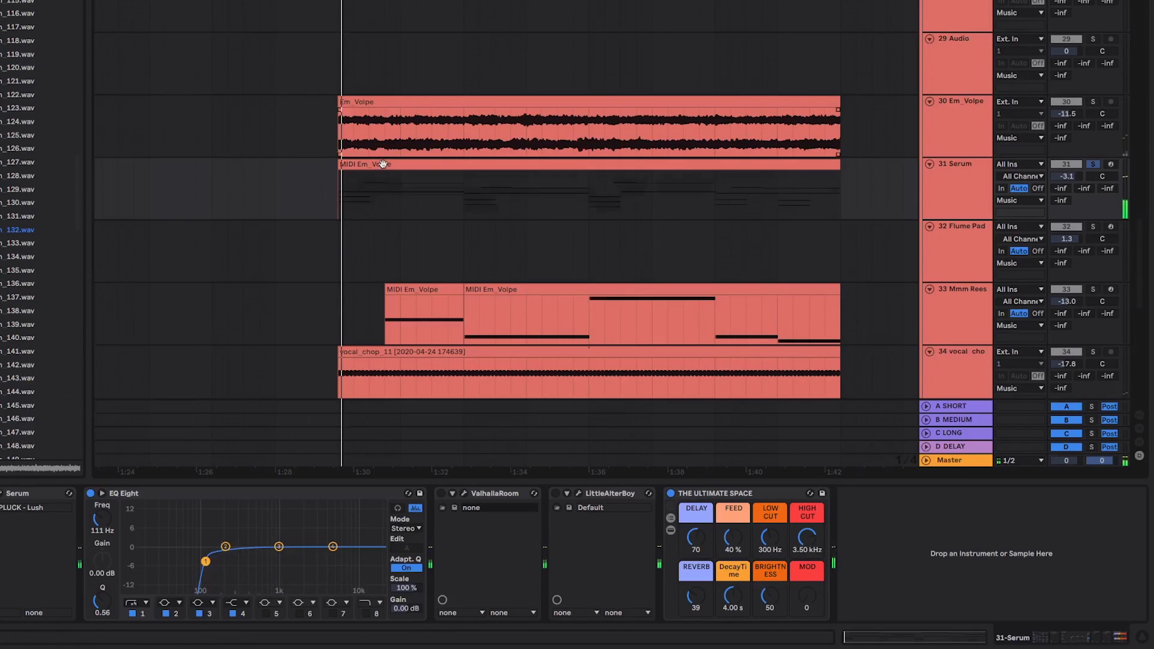
{"action": "double_click", "coordinate": [383, 164]}
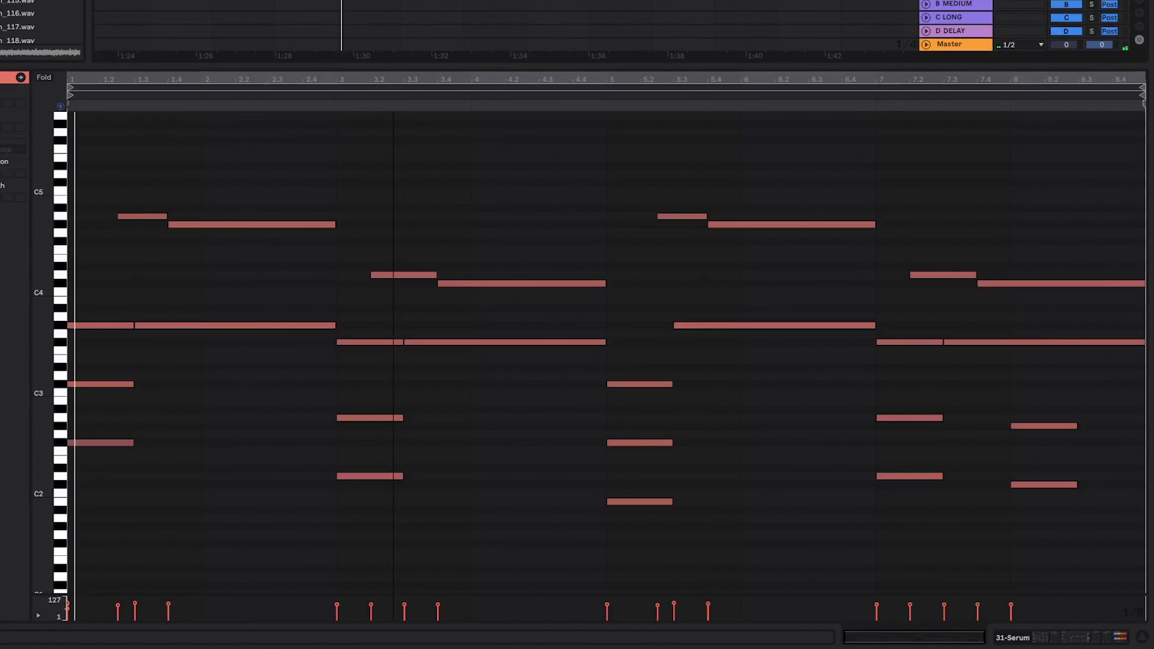
{"action": "left_click", "coordinate": [416, 131]}
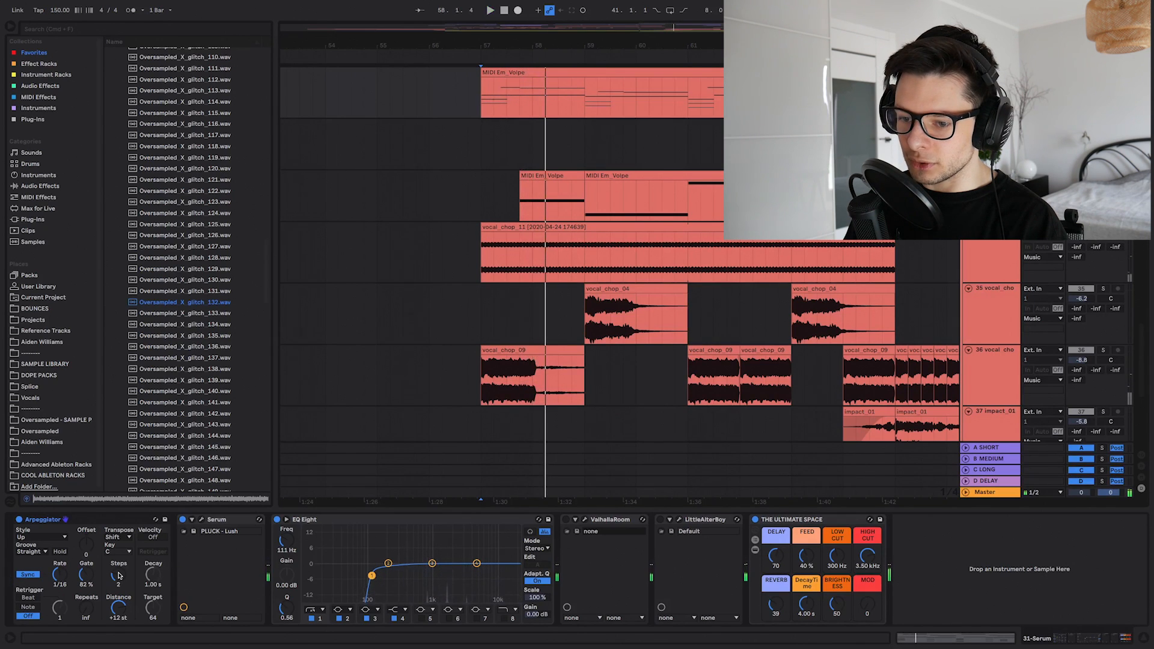
Point out the Arpeggiator's steps, compare the Serum pluck with THE ULTIMATE SPACE off and on, and hide the device chain
{"action": "left_click_drag", "start_coordinate": [119, 575], "coordinate": [125, 577]}
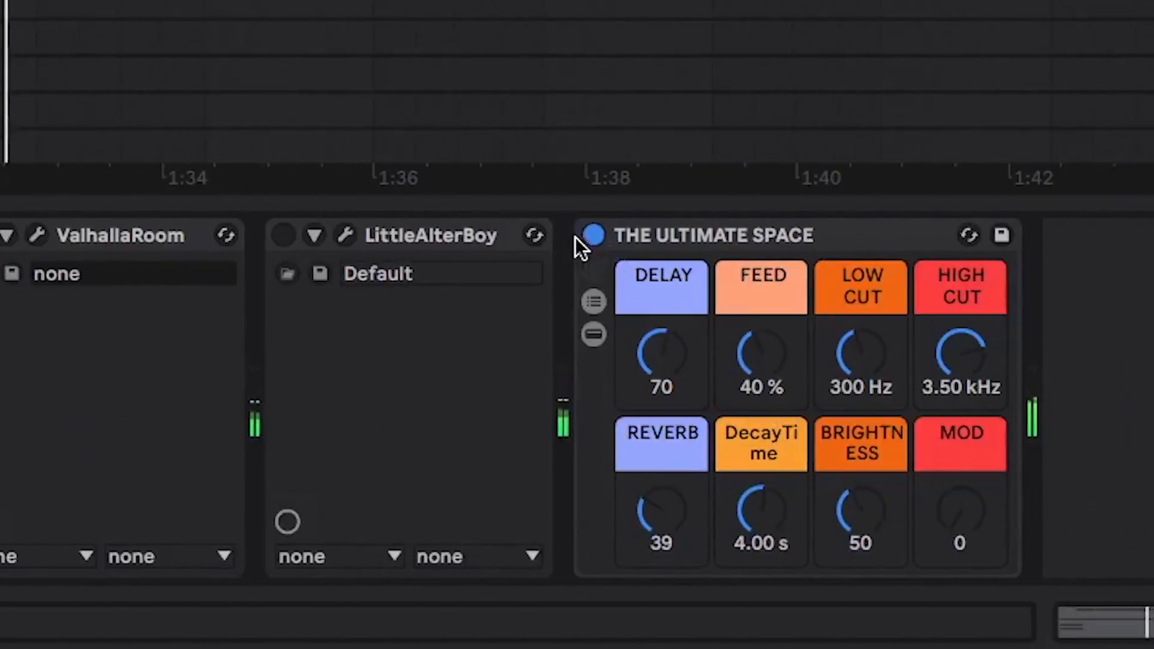
{"action": "left_click", "coordinate": [593, 235]}
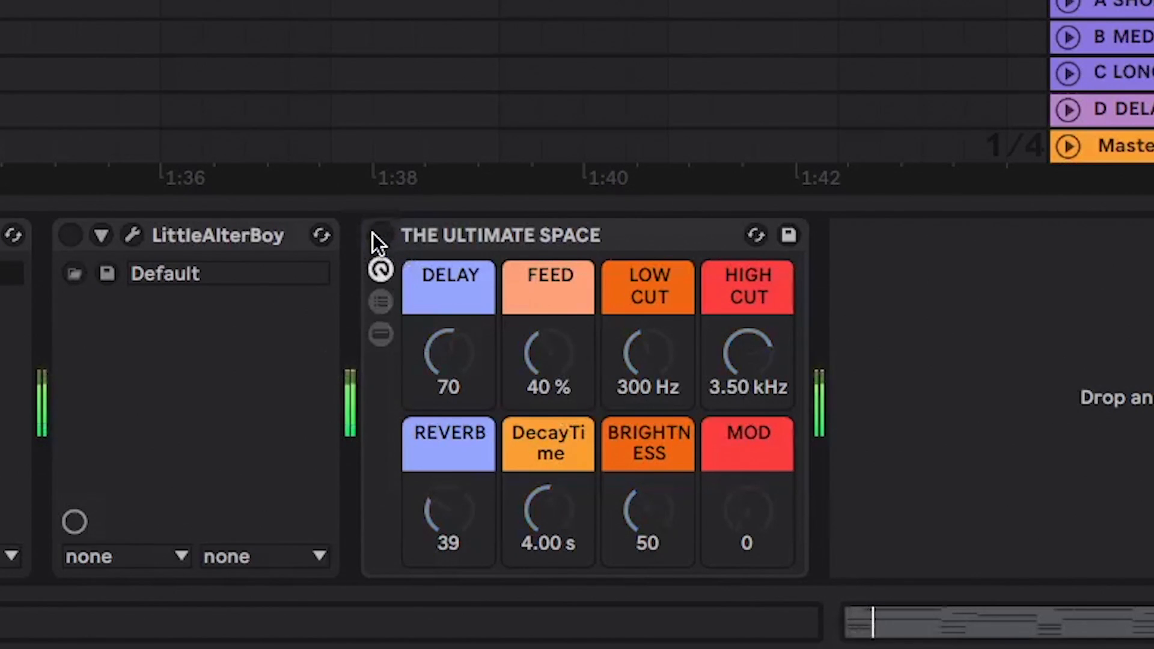
{"action": "left_click", "coordinate": [382, 236]}
{"action": "key", "text": "super+alt+l"}
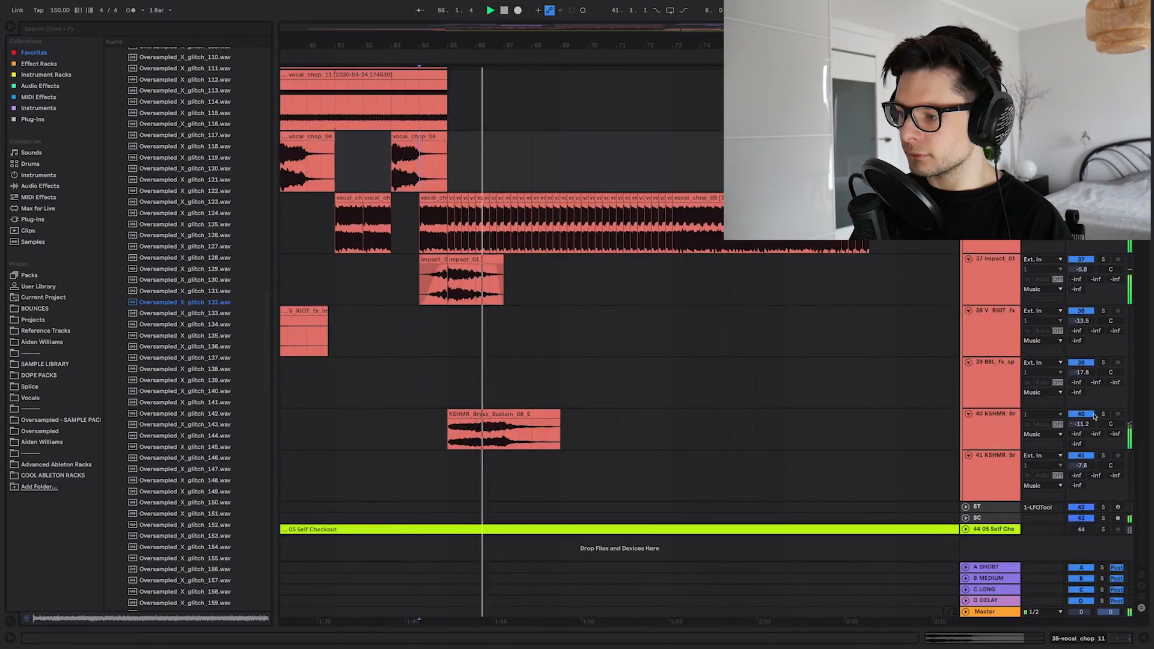
Solo track 36, play its vocal_chop_09 chops up to bar 77 and inspect the long clip's sample settings
{"action": "left_click_drag", "start_coordinate": [630, 259], "coordinate": [617, 443]}
{"action": "key", "text": "space"}
{"action": "left_click_drag", "start_coordinate": [570, 230], "coordinate": [541, 272]}
{"action": "left_click", "coordinate": [637, 398]}
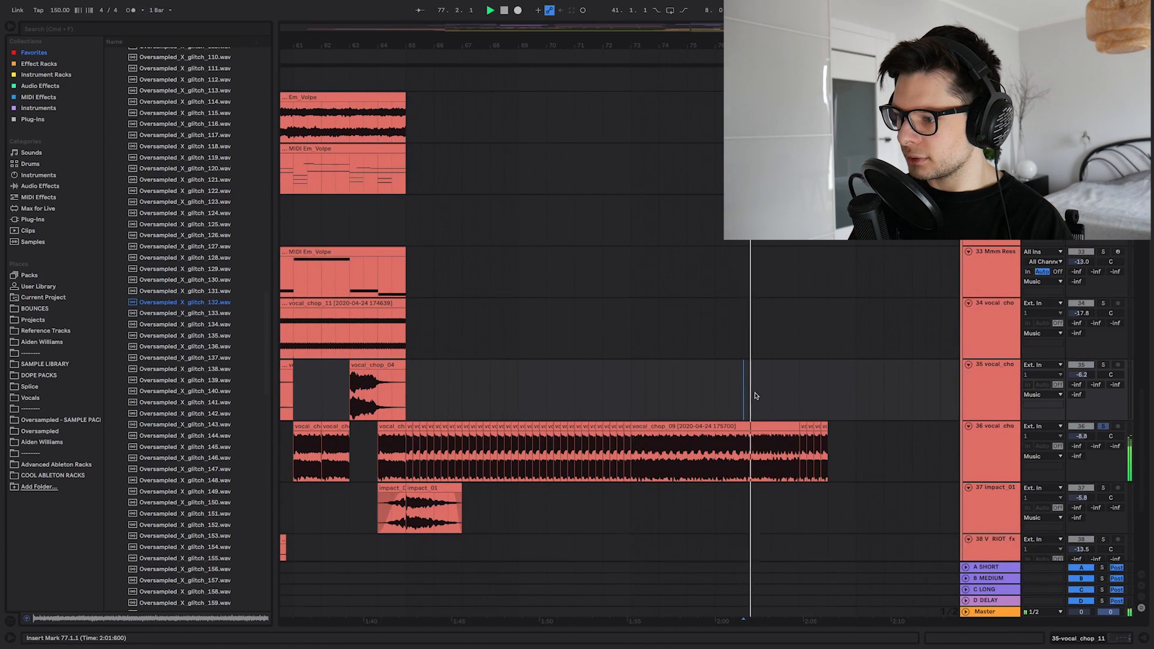
{"action": "double_click", "coordinate": [754, 448]}
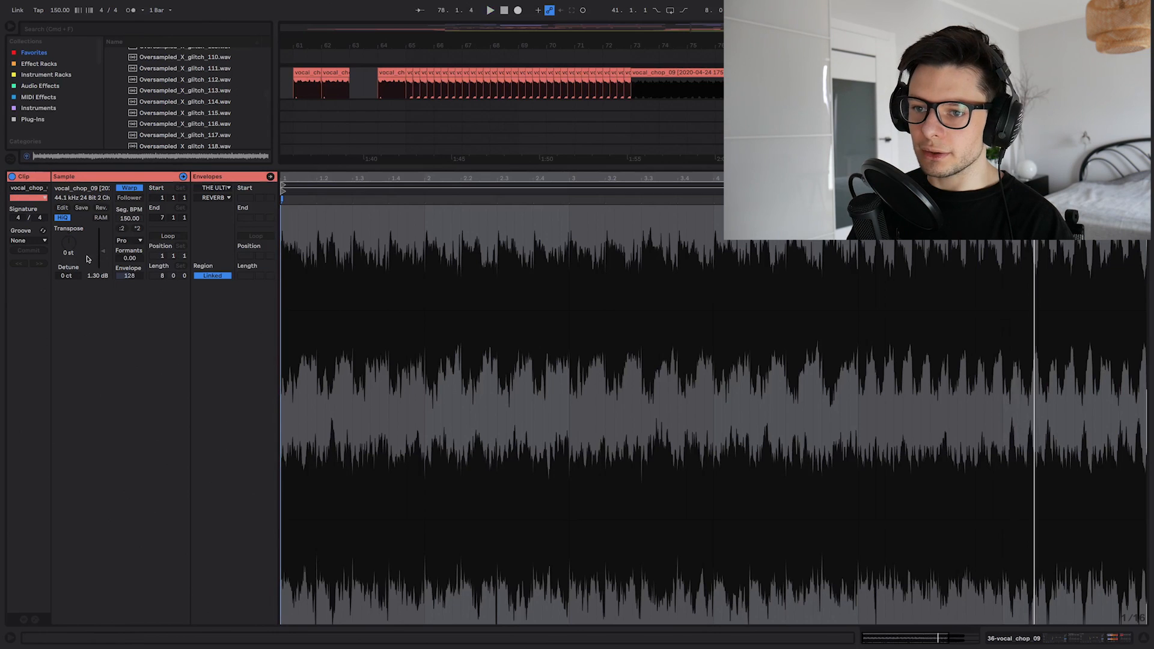
{"action": "left_click", "coordinate": [35, 620]}
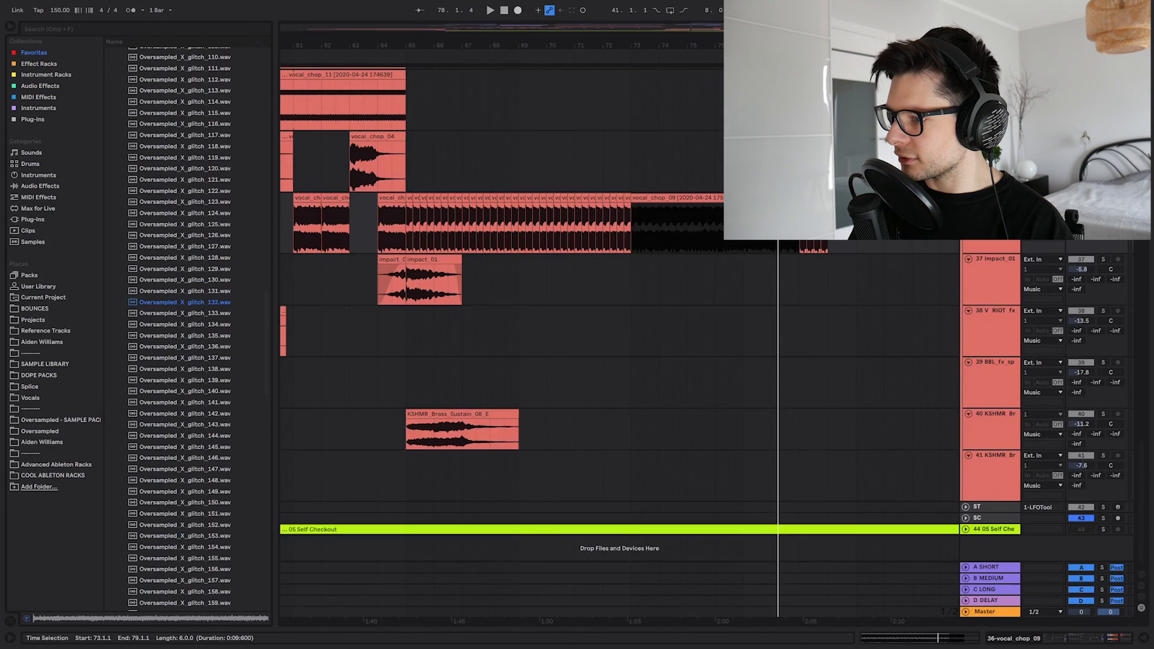
Play the brass and I Found Infinite layers from bar 79 into bar 81
{"action": "scroll", "coordinate": [839, 337], "scroll_direction": "down", "scroll_amount": 10}
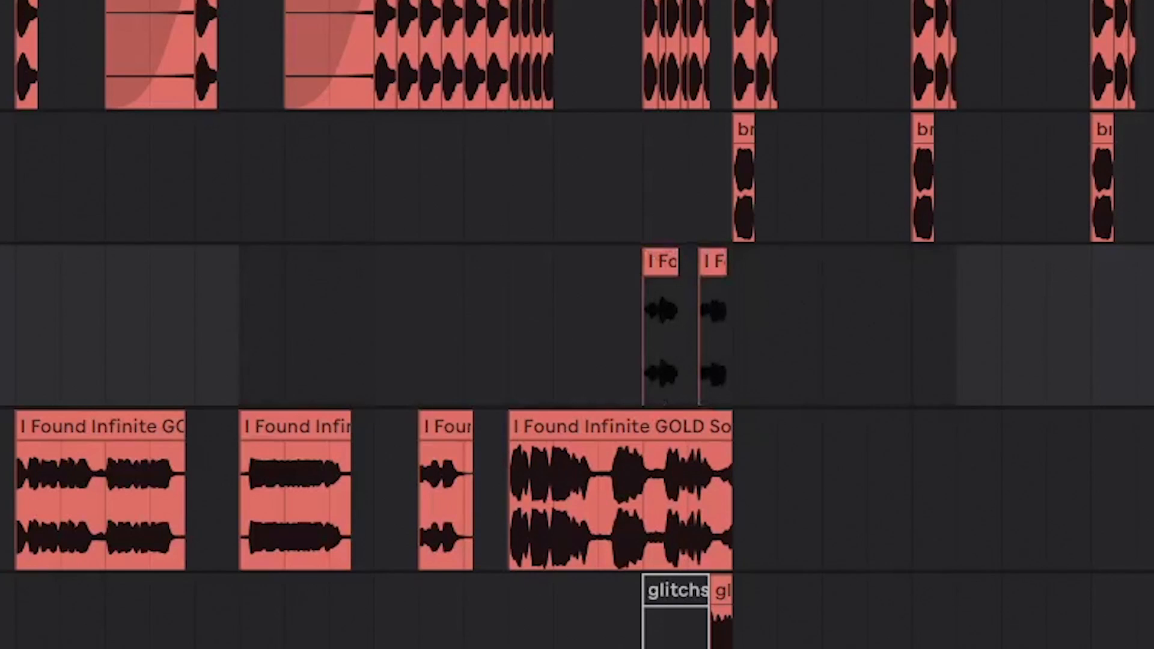
{"action": "left_click", "coordinate": [554, 310]}
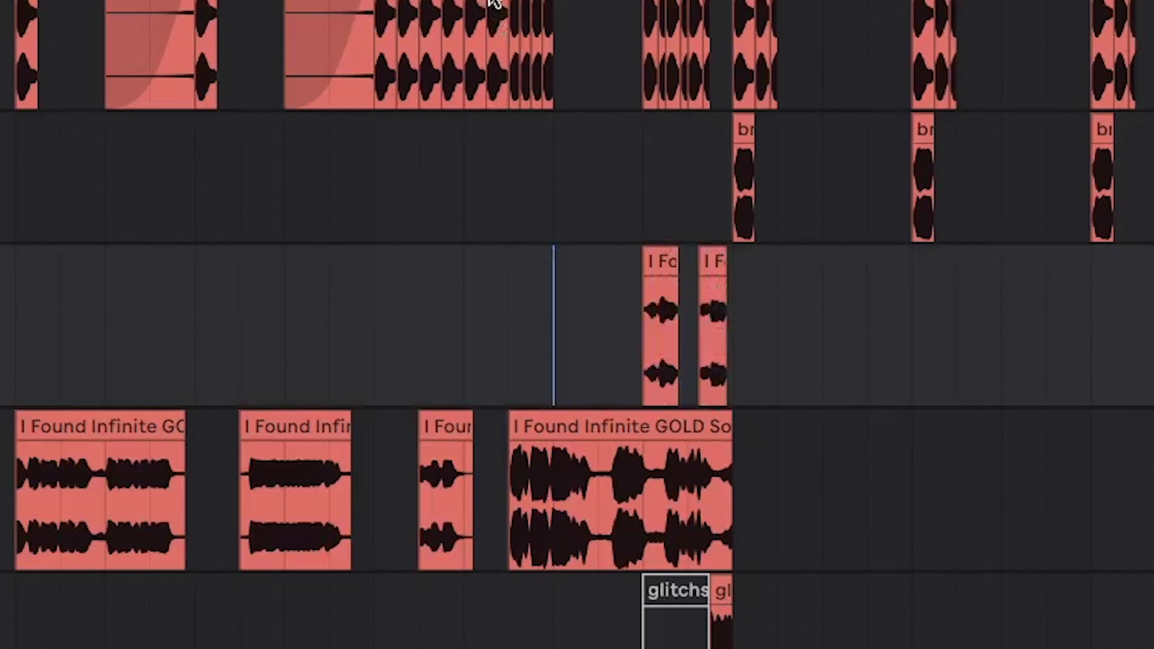
{"action": "mouse_move", "coordinate": [508, 3]}
{"action": "left_mouse_down"}
{"action": "mouse_move", "coordinate": [181, 37]}
{"action": "mouse_move", "coordinate": [181, 54]}
{"action": "left_mouse_up"}
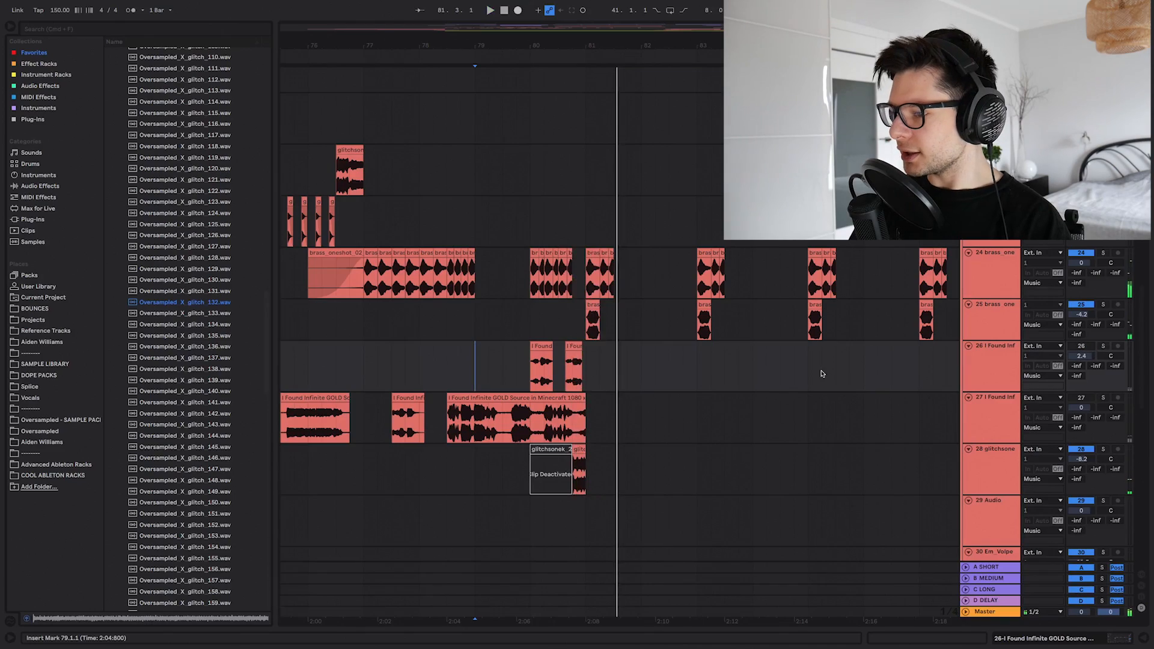
{"action": "left_click", "coordinate": [661, 347]}
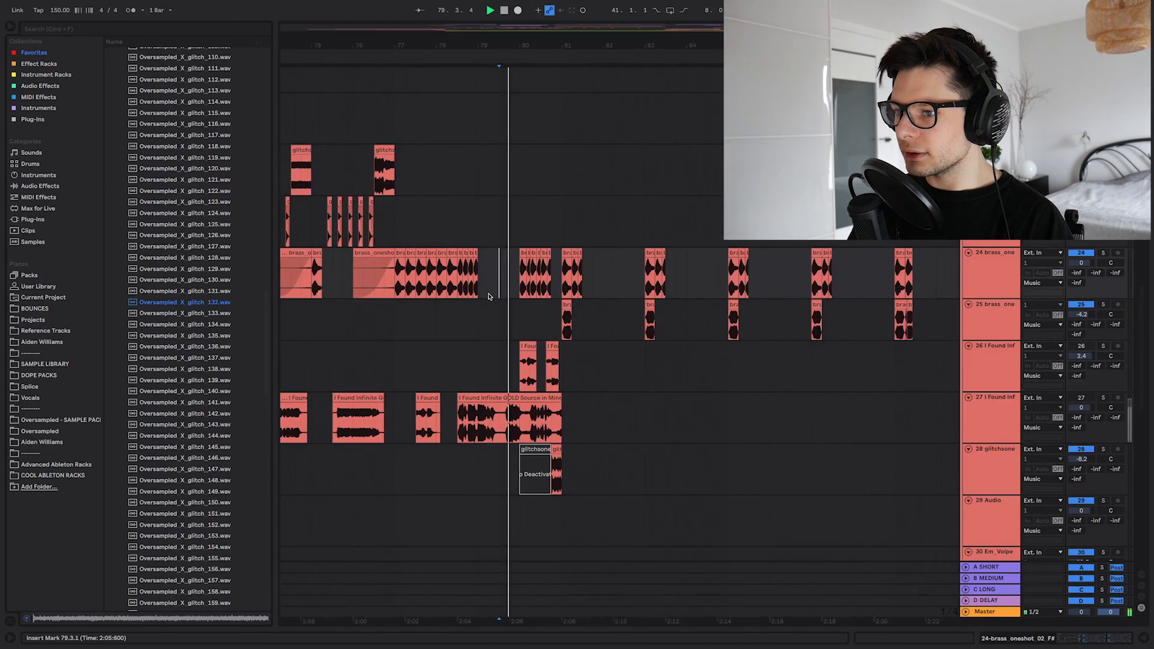
{"action": "scroll", "coordinate": [491, 294], "scroll_direction": "left", "scroll_amount": 1}
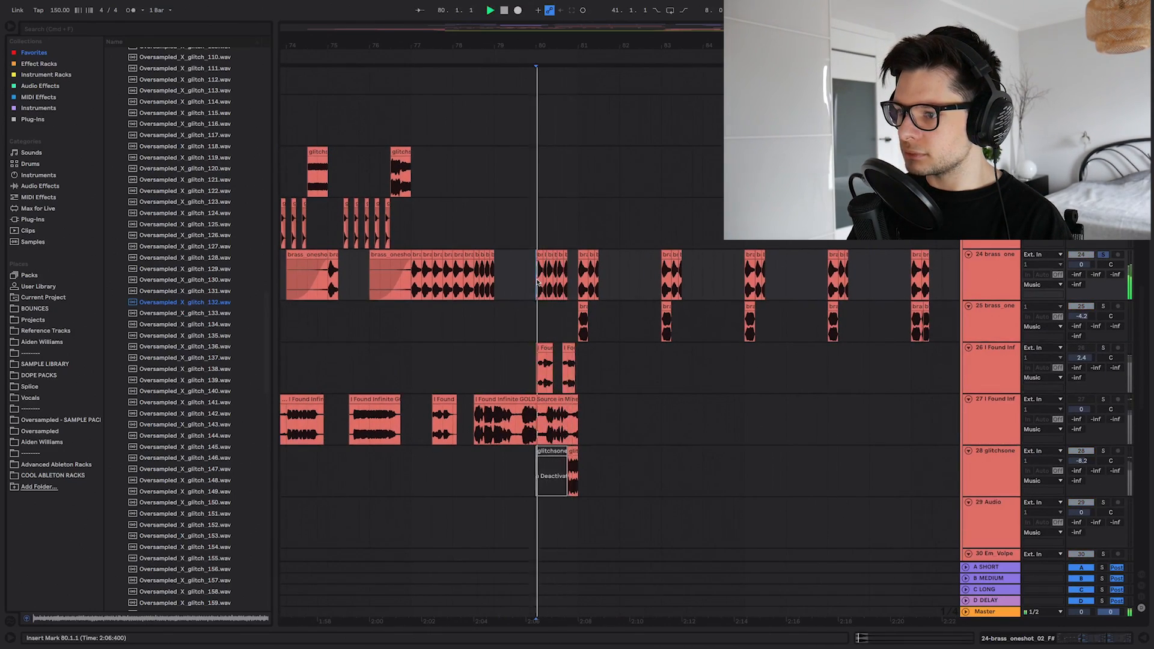
Audition track 24's soloed brass_oneshot stabs from bar 80 and from bar 77
{"action": "scroll", "coordinate": [536, 280], "scroll_direction": "left", "scroll_amount": 4}
{"action": "key", "text": "space"}
{"action": "left_click", "coordinate": [559, 295]}
{"action": "key", "text": "space"}
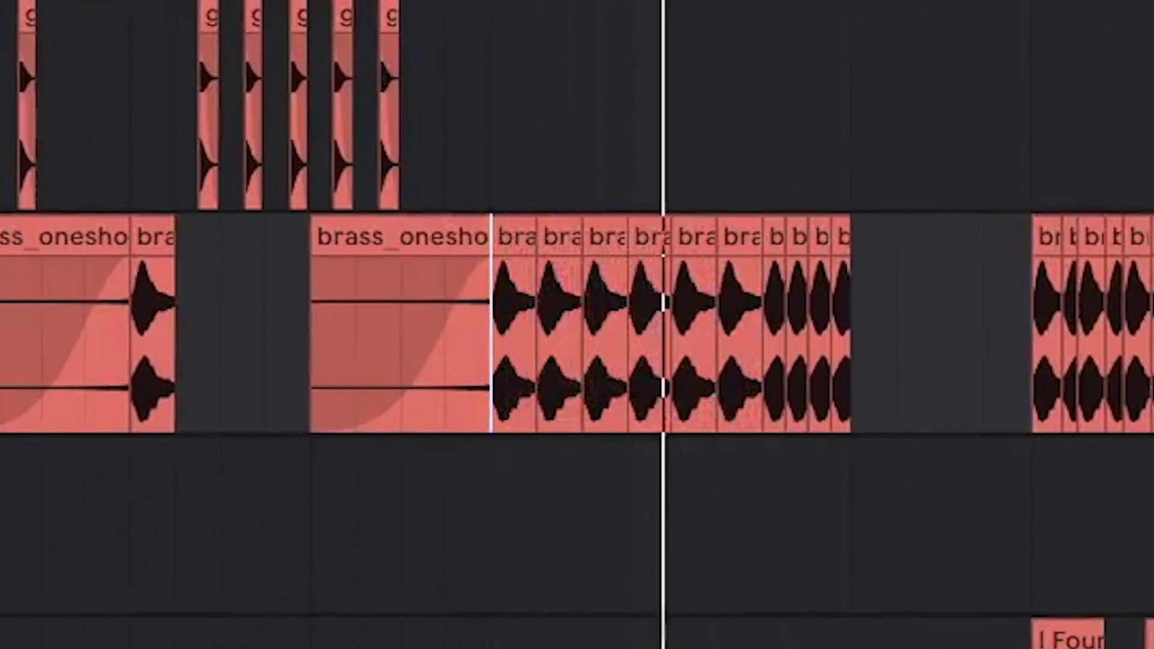
{"action": "key", "text": "space"}
{"action": "key", "text": "space"}
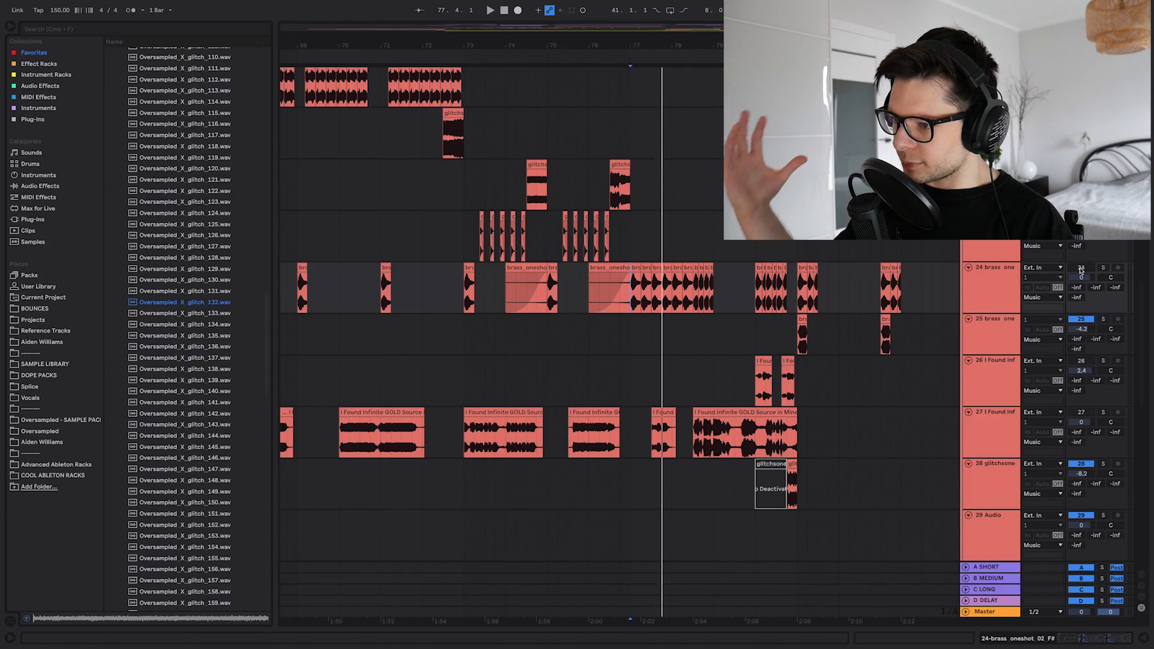
Play the glitchsonek and brass layers from bar 73
{"action": "left_click", "coordinate": [467, 237]}
{"action": "key", "text": "space"}
{"action": "scroll", "coordinate": [557, 250], "scroll_direction": "down", "scroll_amount": 2}
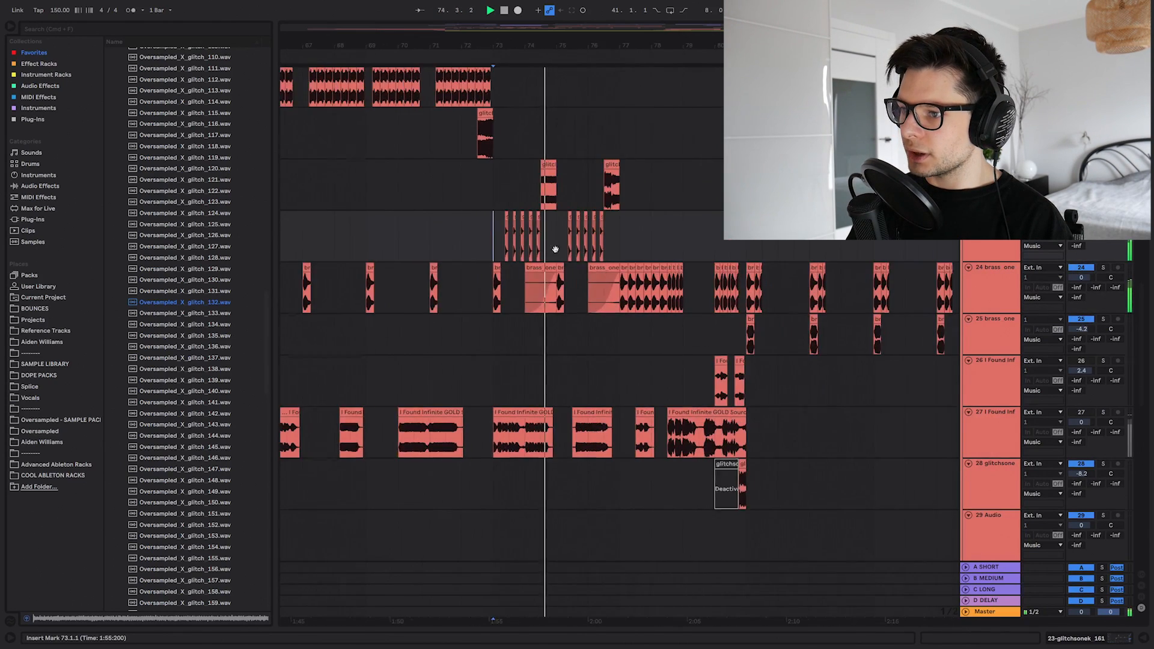
Return to the earlier drop at bar 25, play it and audition track 24's brass_oneshot stabs on their own
{"action": "left_click_drag", "start_coordinate": [556, 250], "coordinate": [920, 267]}
{"action": "left_click_drag", "start_coordinate": [500, 265], "coordinate": [926, 343]}
{"action": "scroll", "coordinate": [573, 270], "scroll_direction": "down", "scroll_amount": 3}
{"action": "left_click_drag", "start_coordinate": [479, 334], "coordinate": [725, 337]}
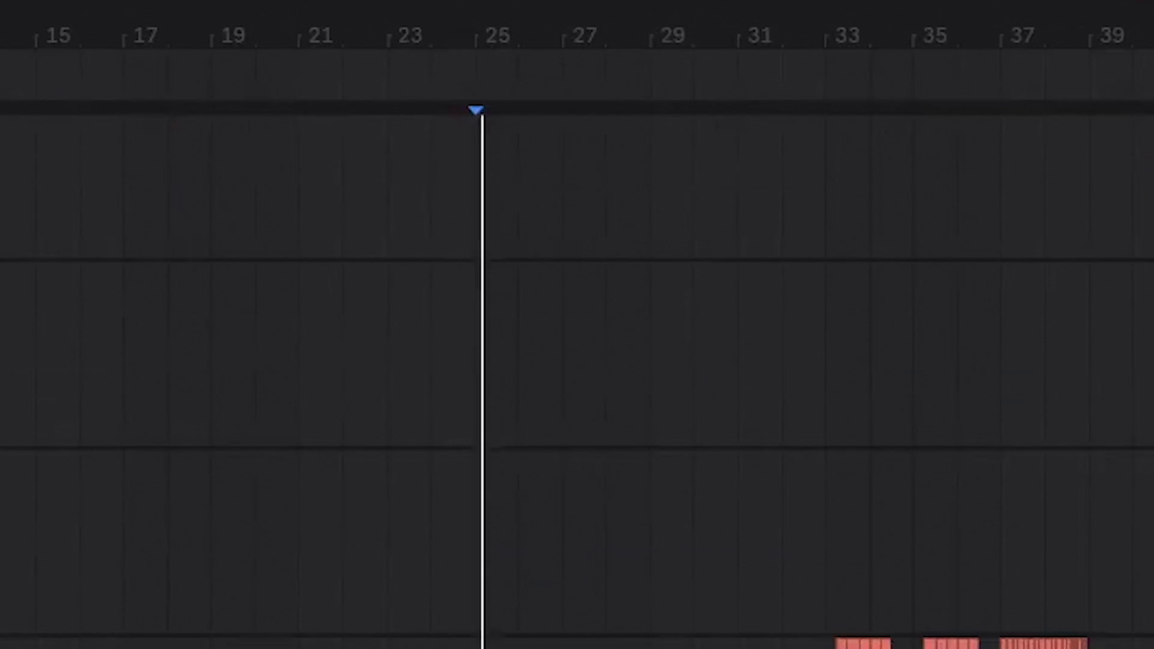
{"action": "scroll", "coordinate": [577, 372], "scroll_direction": "down", "scroll_amount": 1}
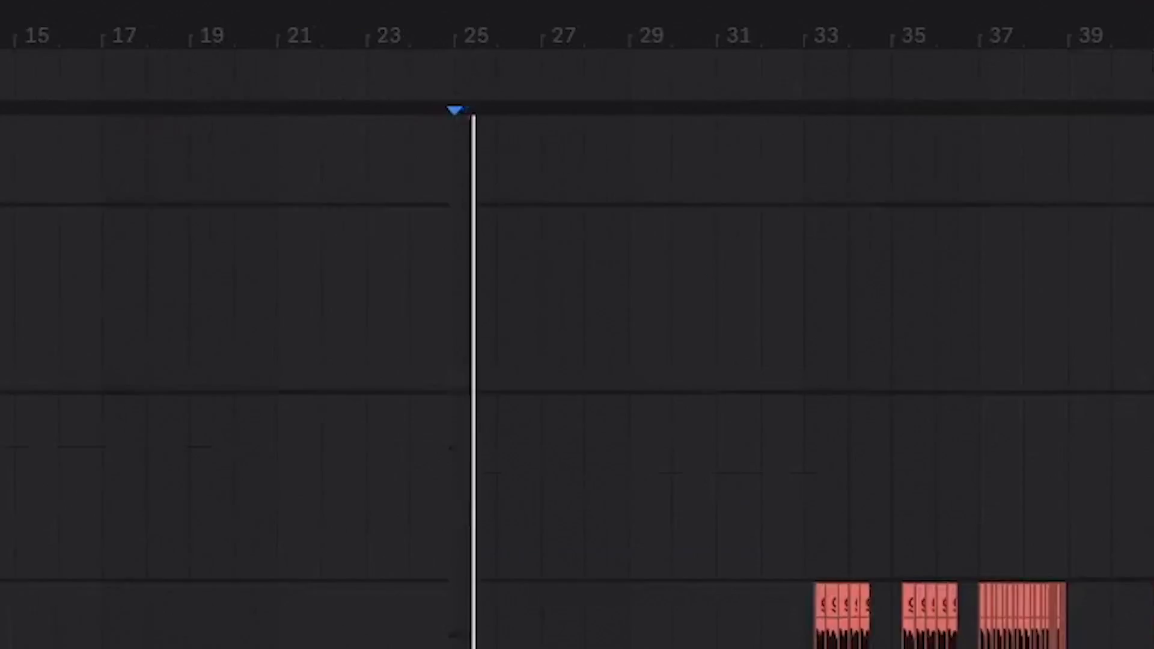
{"action": "scroll", "coordinate": [705, 373], "scroll_direction": "down", "scroll_amount": 5}
{"action": "scroll", "coordinate": [705, 373], "scroll_direction": "up", "scroll_amount": 3}
{"action": "left_click", "coordinate": [1145, 320]}
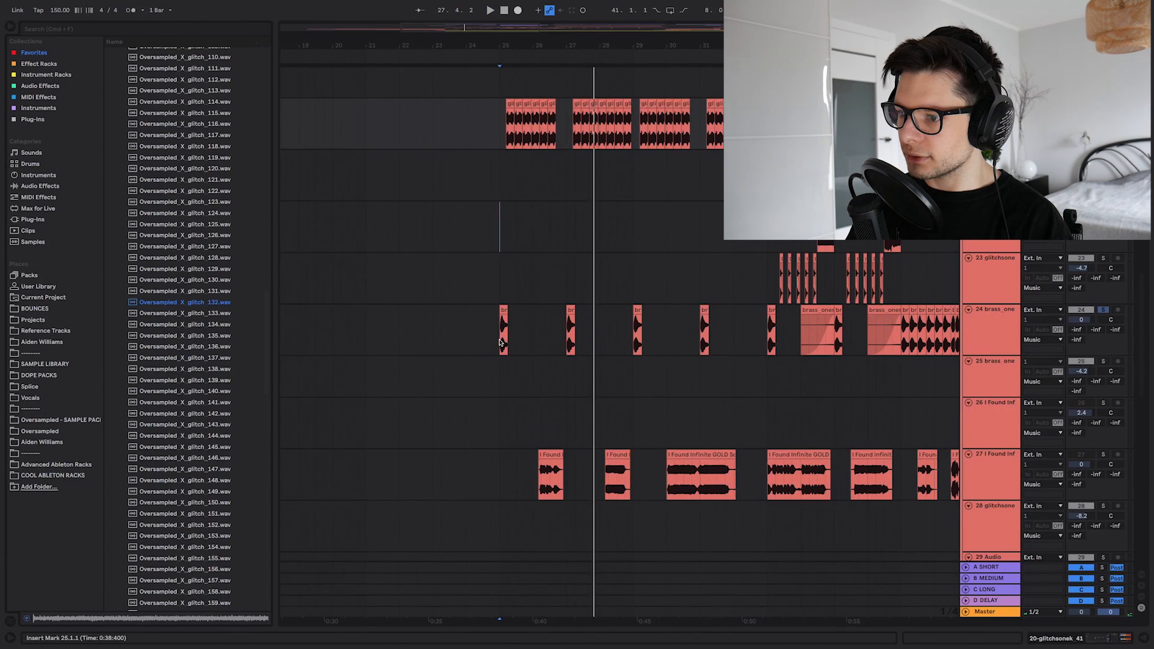
{"action": "left_click", "coordinate": [499, 342]}
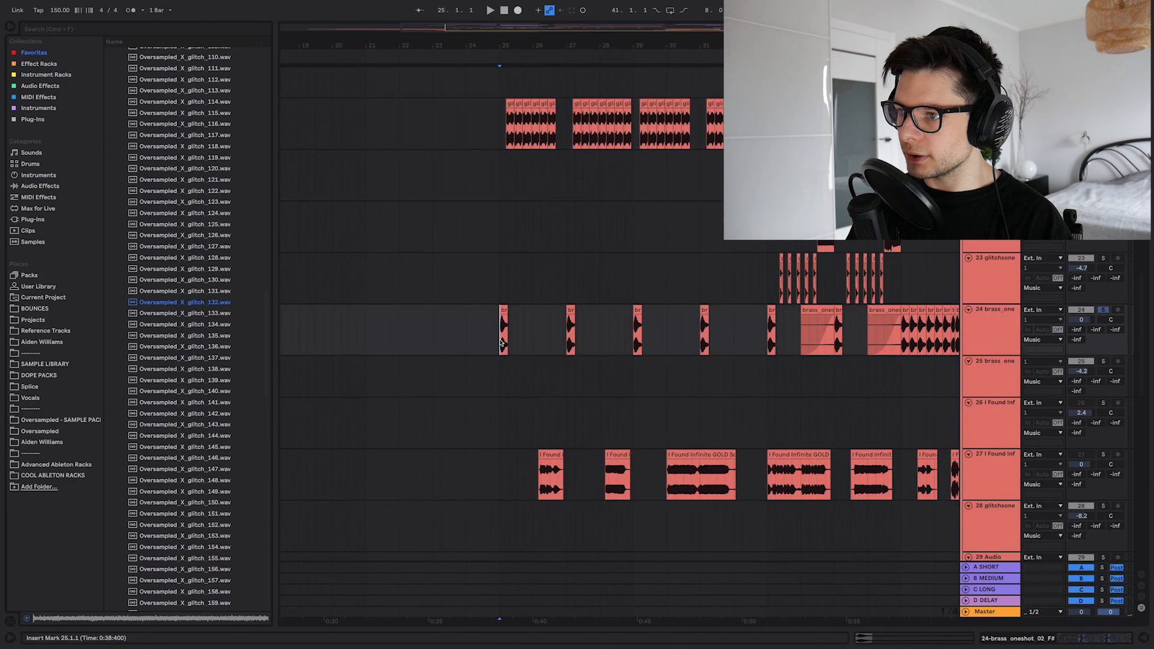
{"action": "key", "text": "space"}
Go to the drum tracks and play the short kick fill from just before its first clip
{"action": "mouse_move", "coordinate": [590, 380]}
{"action": "left_mouse_down"}
{"action": "mouse_move", "coordinate": [547, 151]}
{"action": "mouse_move", "coordinate": [607, 76]}
{"action": "left_mouse_up"}
{"action": "left_click_drag", "start_coordinate": [618, 462], "coordinate": [566, 355]}
{"action": "left_click_drag", "start_coordinate": [556, 85], "coordinate": [595, 525]}
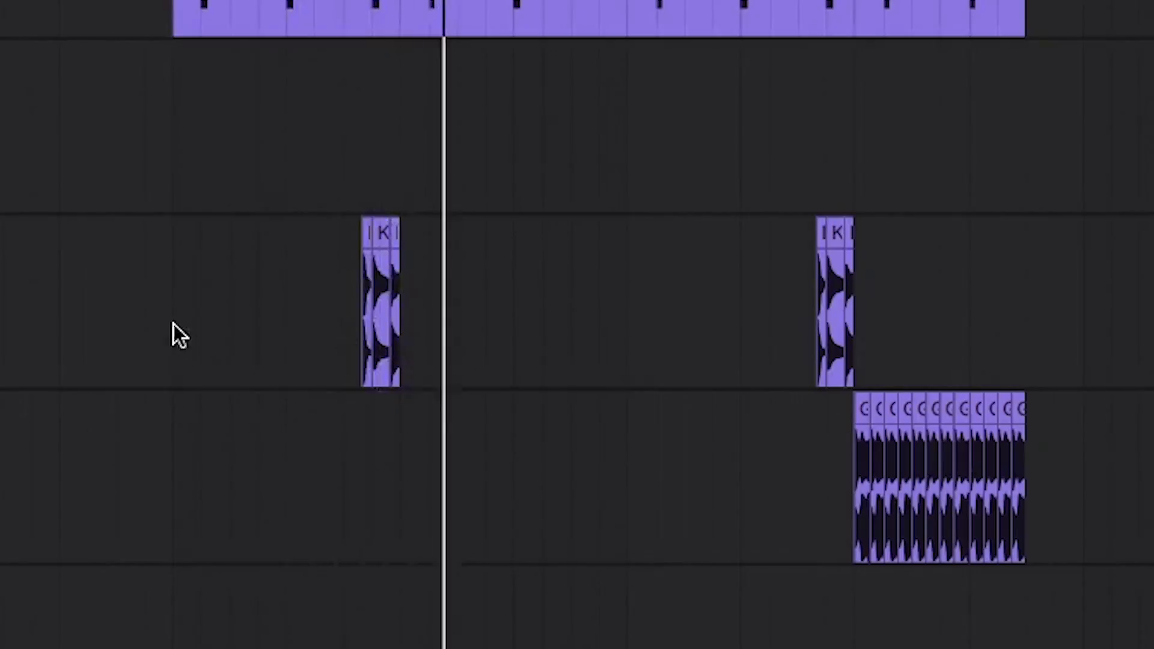
{"action": "left_click", "coordinate": [352, 334]}
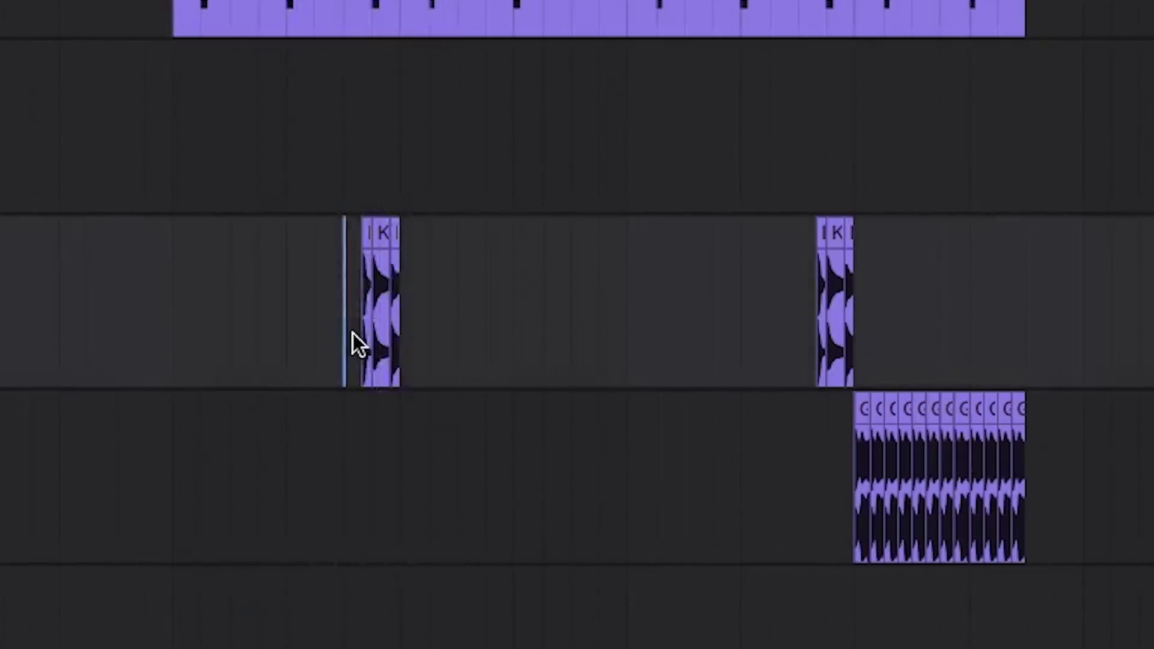
{"action": "key", "text": "space"}
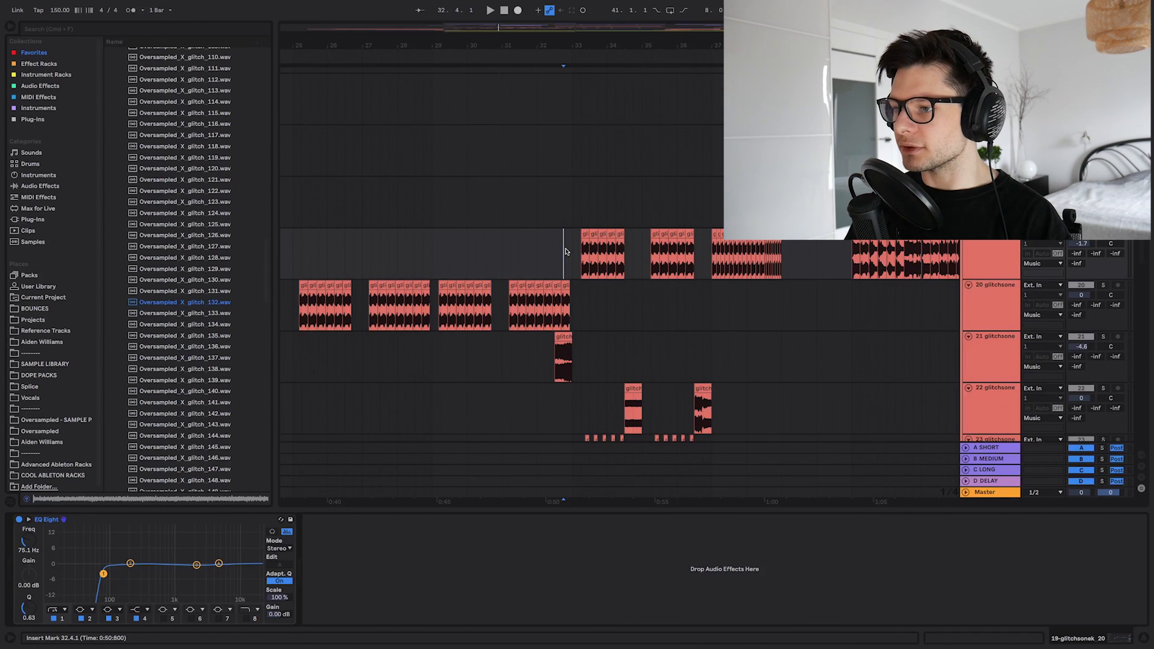
Audition the glitchsonek clips on tracks 19 and 22 from bar 32.4, with their EQ Eight in view
{"action": "key", "text": "space"}
{"action": "left_click", "coordinate": [862, 234]}
{"action": "key", "text": "space"}
{"action": "key", "text": "space"}
{"action": "left_click", "coordinate": [96, 337]}
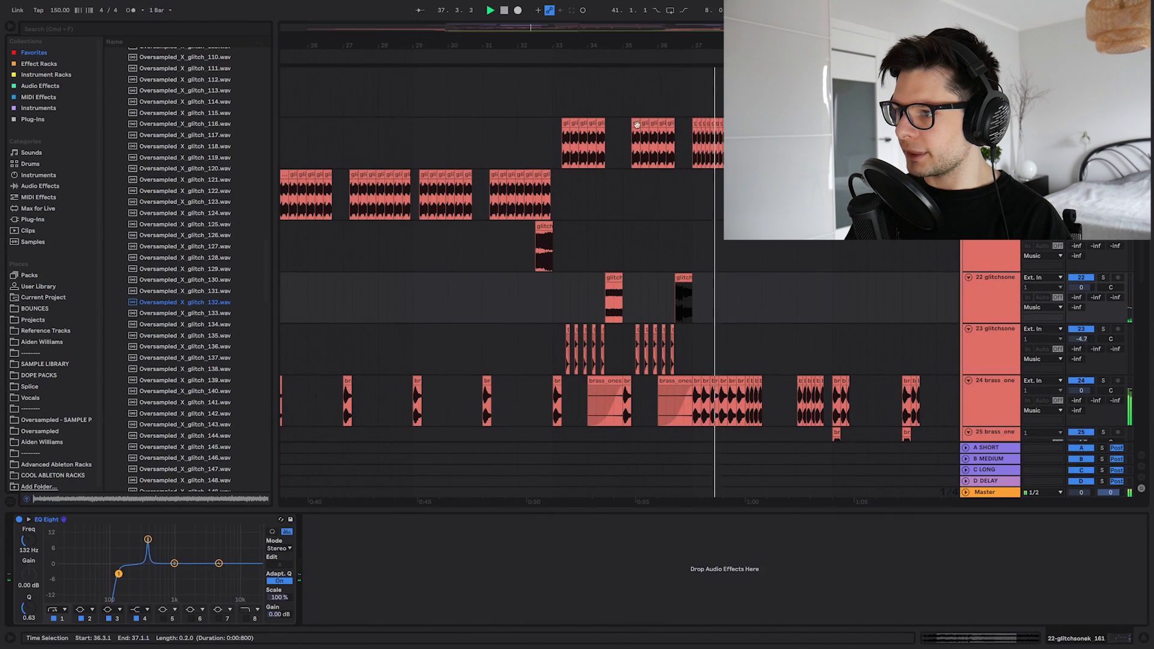
{"action": "key", "text": "space"}
Go to the drum tracks and play the buildup_drums_08_160 clip and the GALAXY risers from about bar 38
{"action": "scroll", "coordinate": [639, 54], "scroll_direction": "down", "scroll_amount": 8}
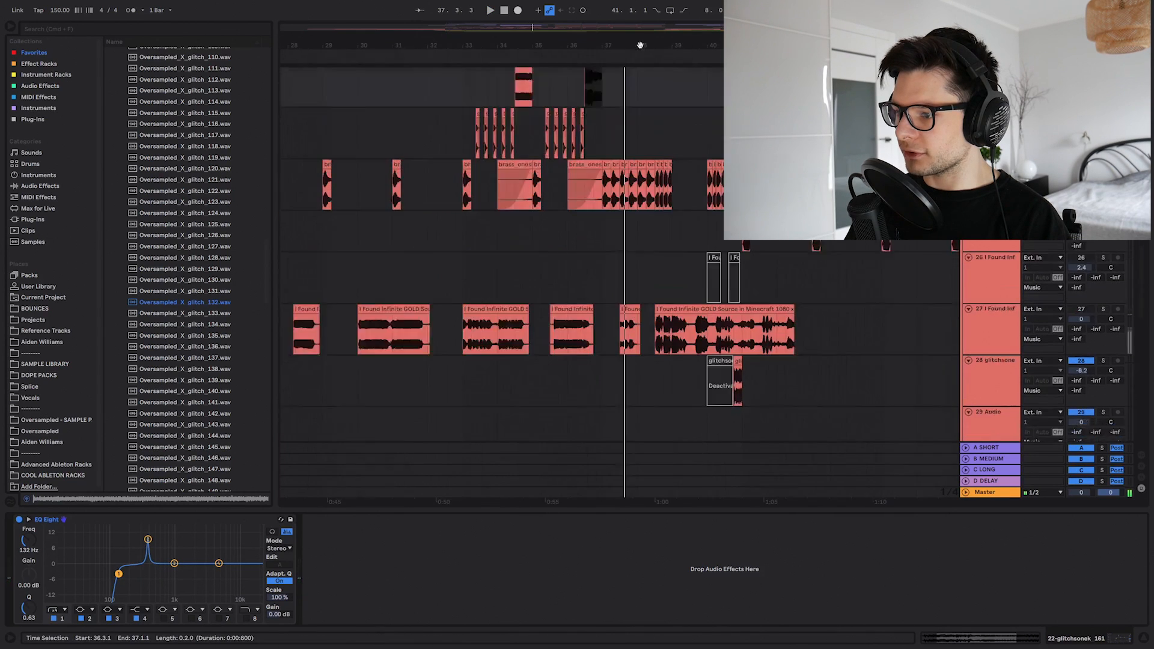
{"action": "scroll", "coordinate": [623, 93], "scroll_direction": "up", "scroll_amount": 13}
{"action": "scroll", "coordinate": [658, 223], "scroll_direction": "up", "scroll_amount": 10}
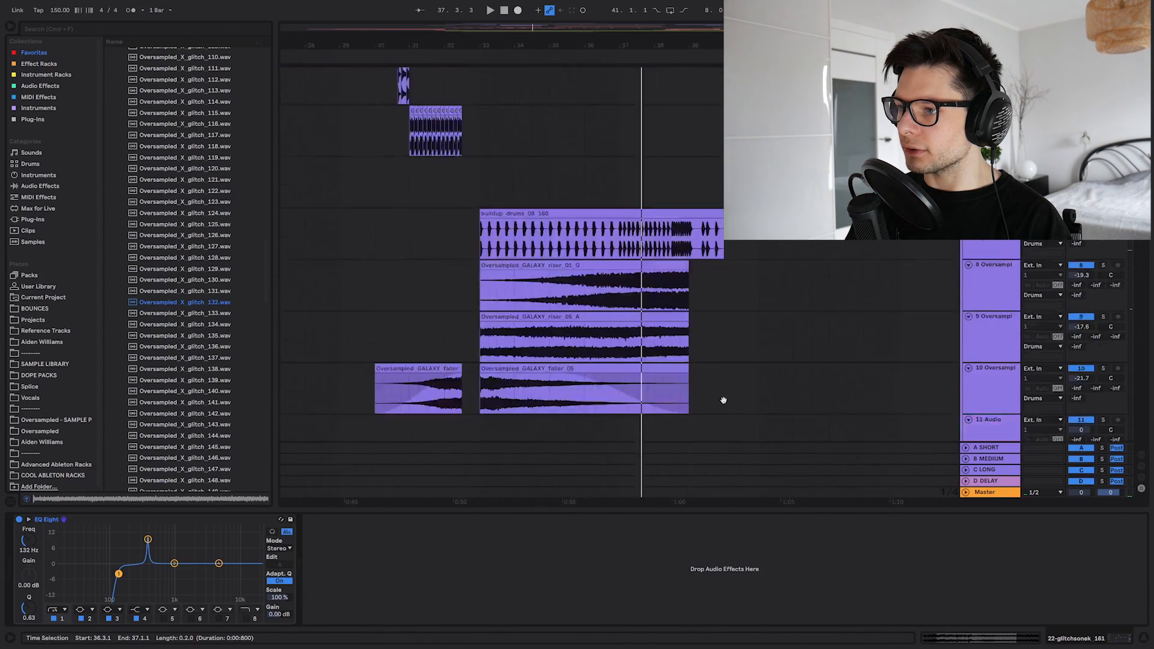
{"action": "scroll", "coordinate": [685, 214], "scroll_direction": "down", "scroll_amount": 1}
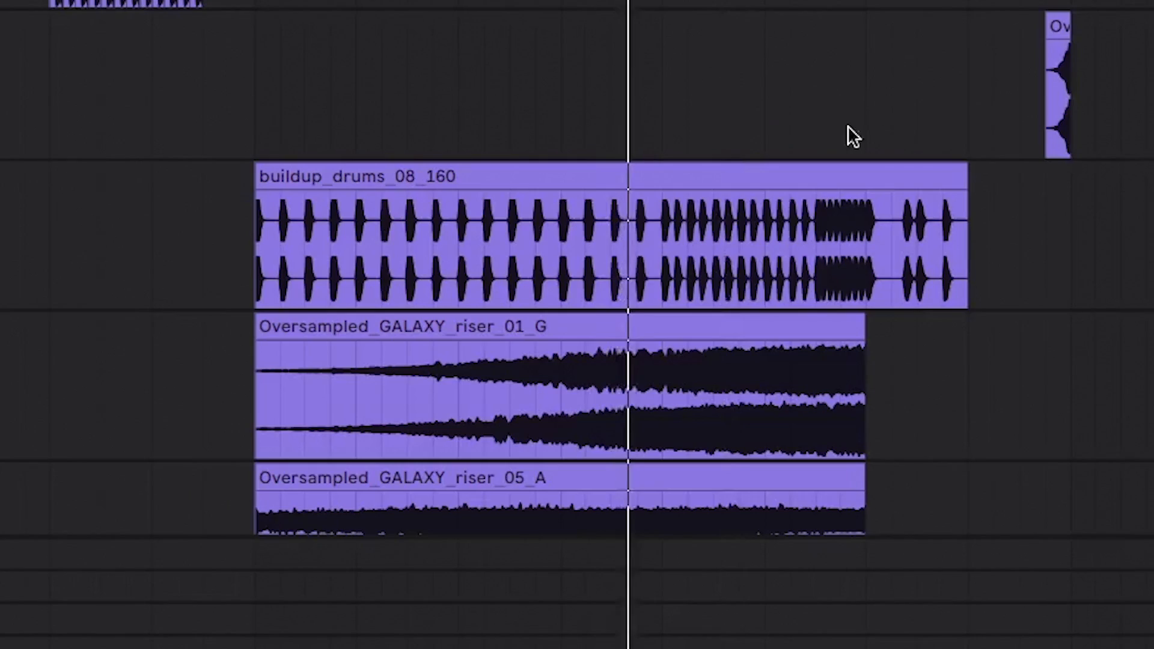
{"action": "left_click", "coordinate": [669, 345]}
{"action": "key", "text": "space"}
{"action": "key", "text": "space"}
{"action": "left_click", "coordinate": [688, 347]}
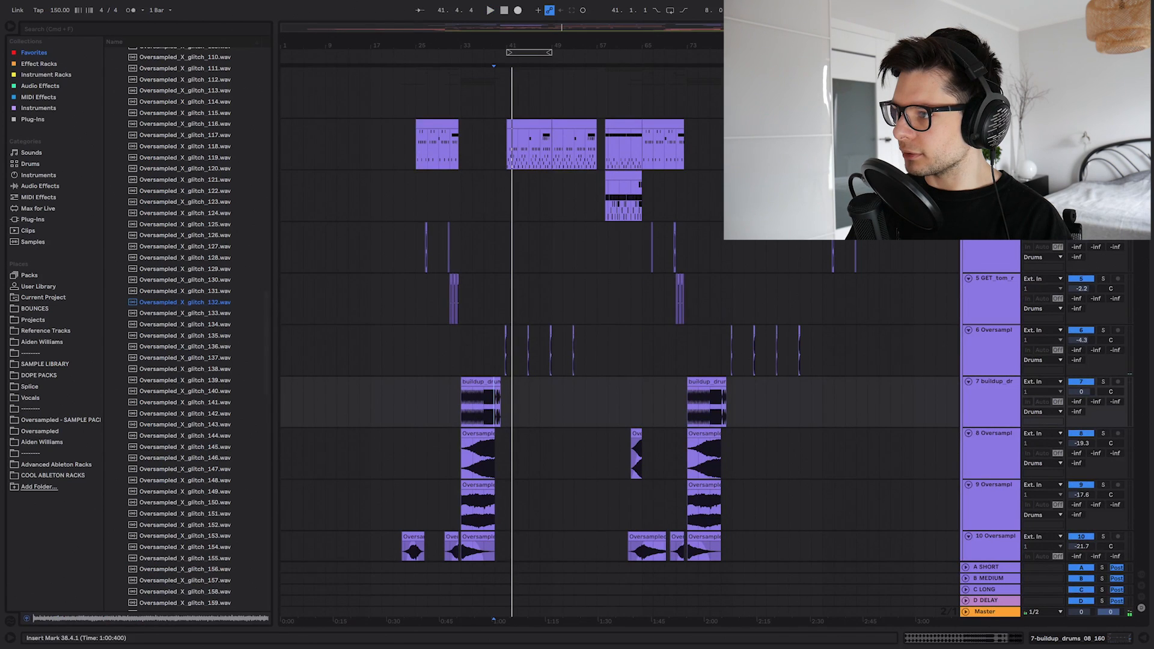
Collapse the Drums group, open the Music group and inspect the device chain of the Serum track with the MIDI Em_Volpe clip
{"action": "left_click", "coordinate": [966, 72]}
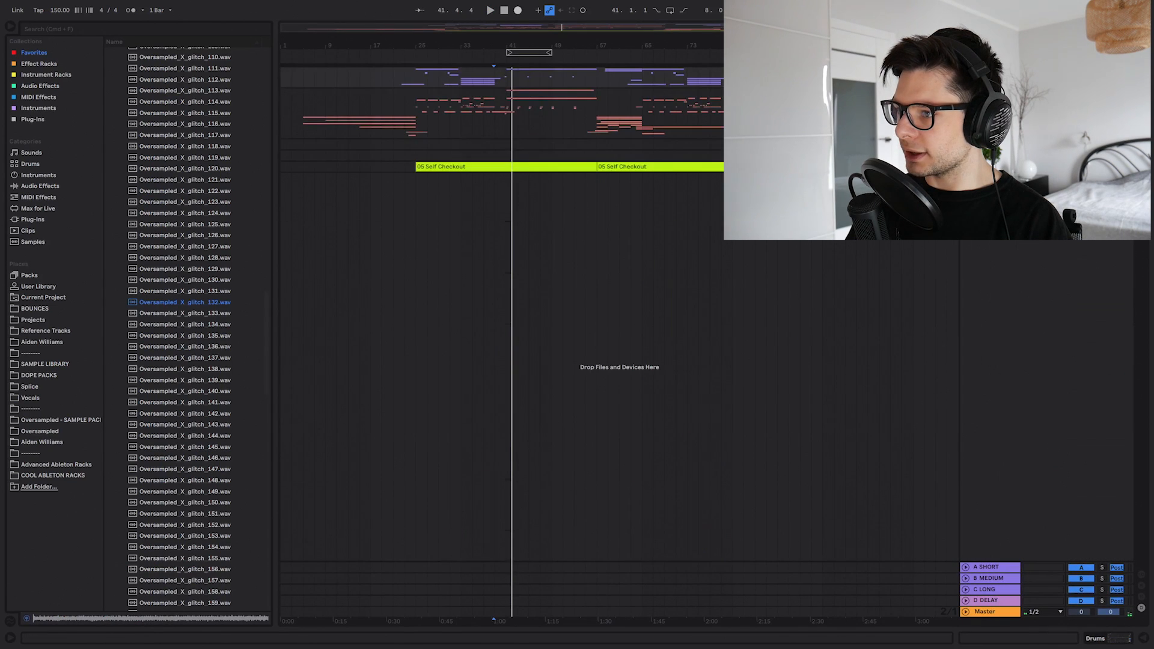
{"action": "left_click", "coordinate": [382, 124]}
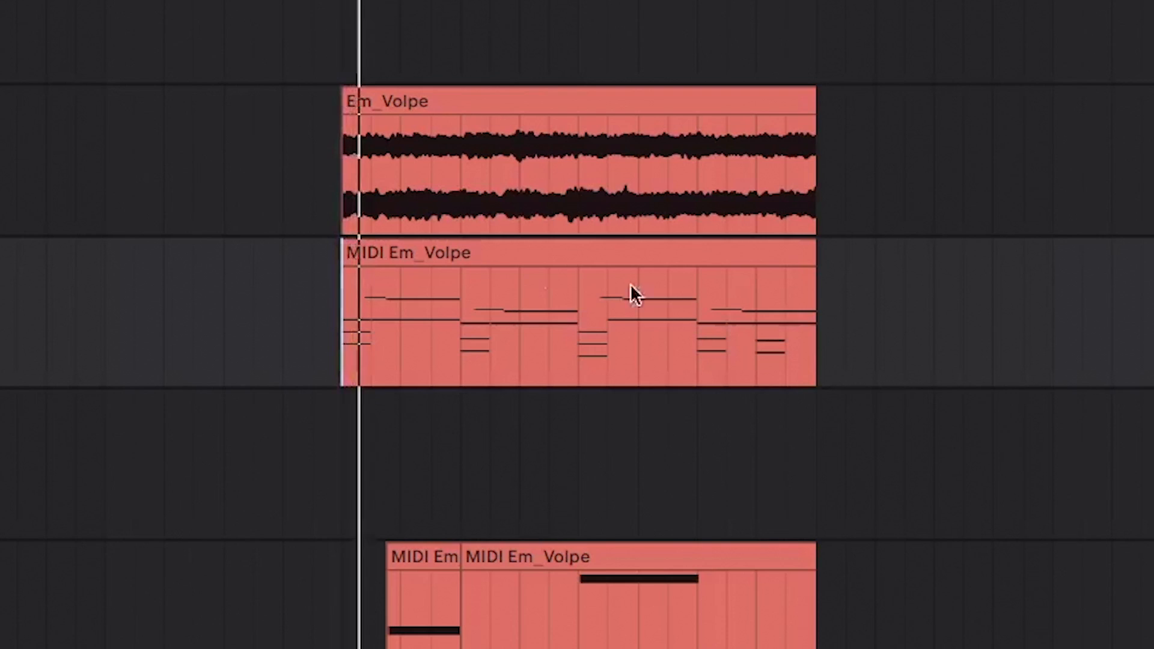
{"action": "left_click", "coordinate": [495, 205]}
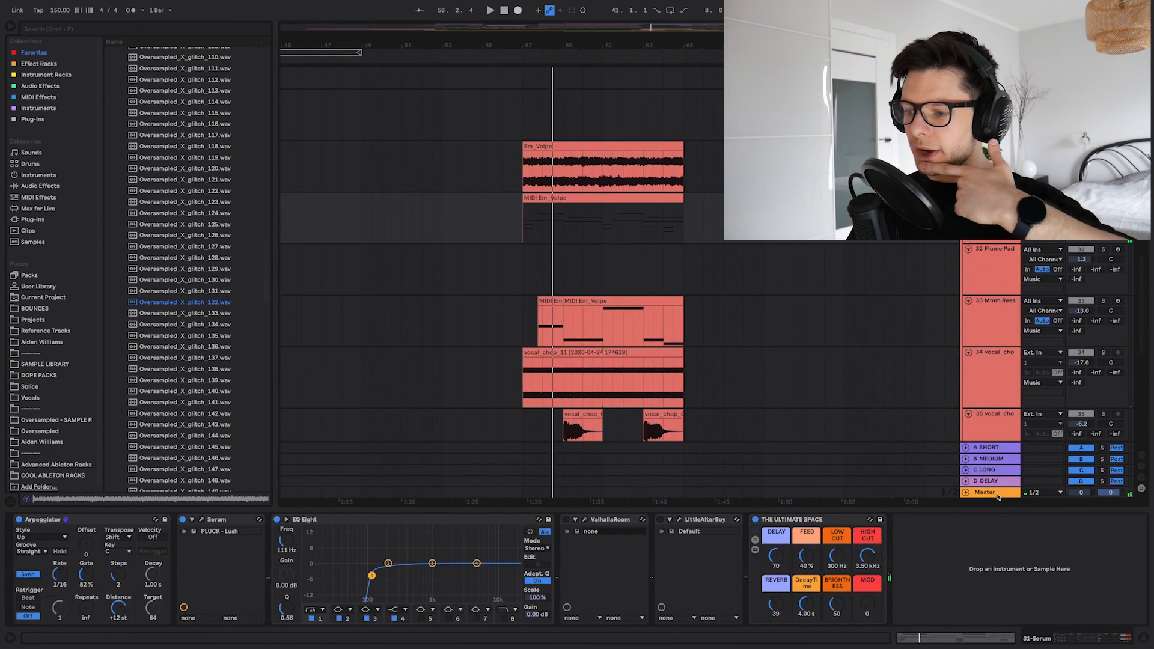
Show the Master track's devices and open its Ozone 8 plug-in window
{"action": "left_click", "coordinate": [998, 494]}
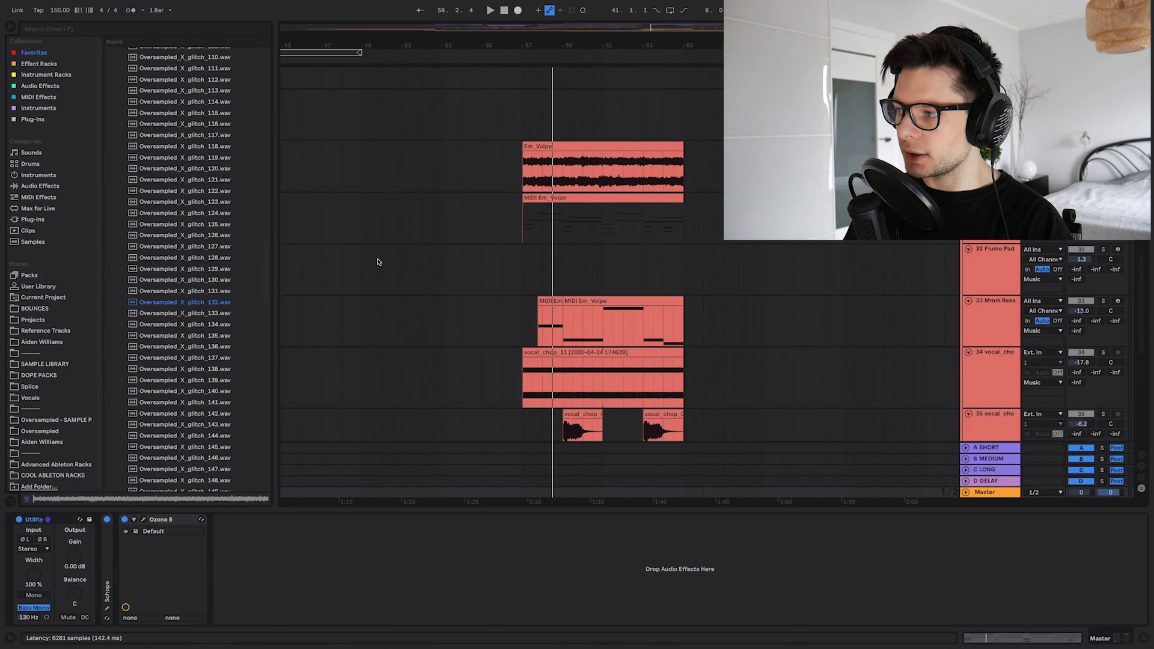
{"action": "key", "text": "super+alt+p"}
{"action": "left_click_drag", "start_coordinate": [875, 395], "coordinate": [234, 143]}
{"action": "left_click", "coordinate": [242, 190]}
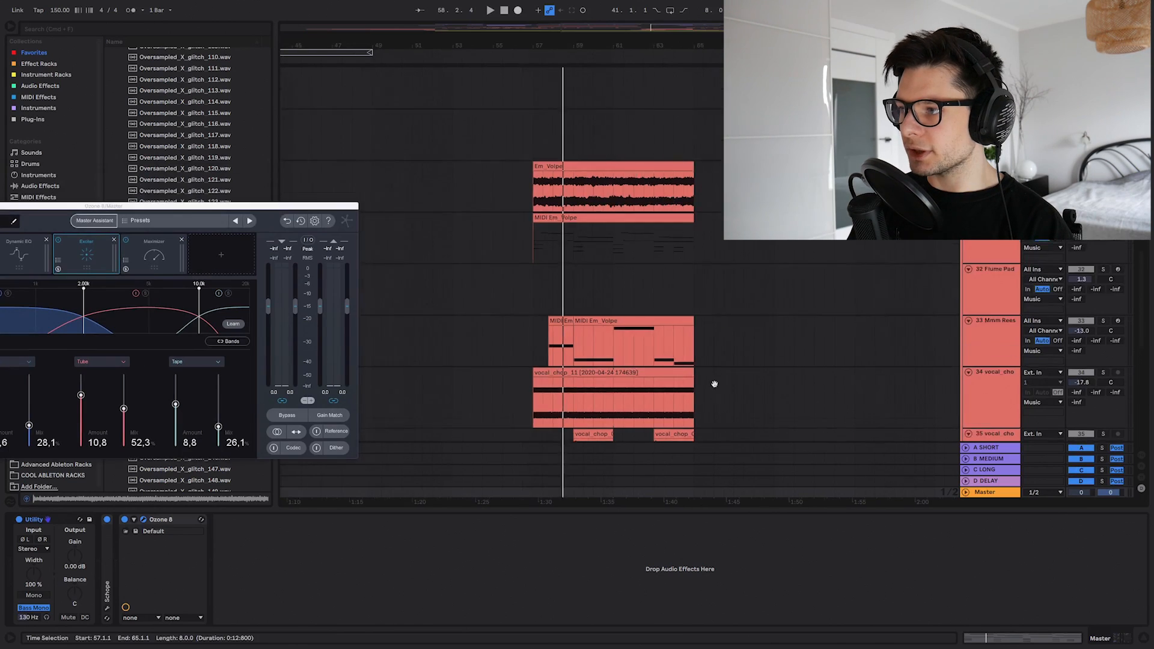
Collapse the Music group, play the drop and bring the Ozone 8 window fully into view
{"action": "scroll", "coordinate": [714, 384], "scroll_direction": "down", "scroll_amount": 10}
{"action": "scroll", "coordinate": [790, 409], "scroll_direction": "down", "scroll_amount": 10}
{"action": "scroll", "coordinate": [791, 409], "scroll_direction": "left", "scroll_amount": 4}
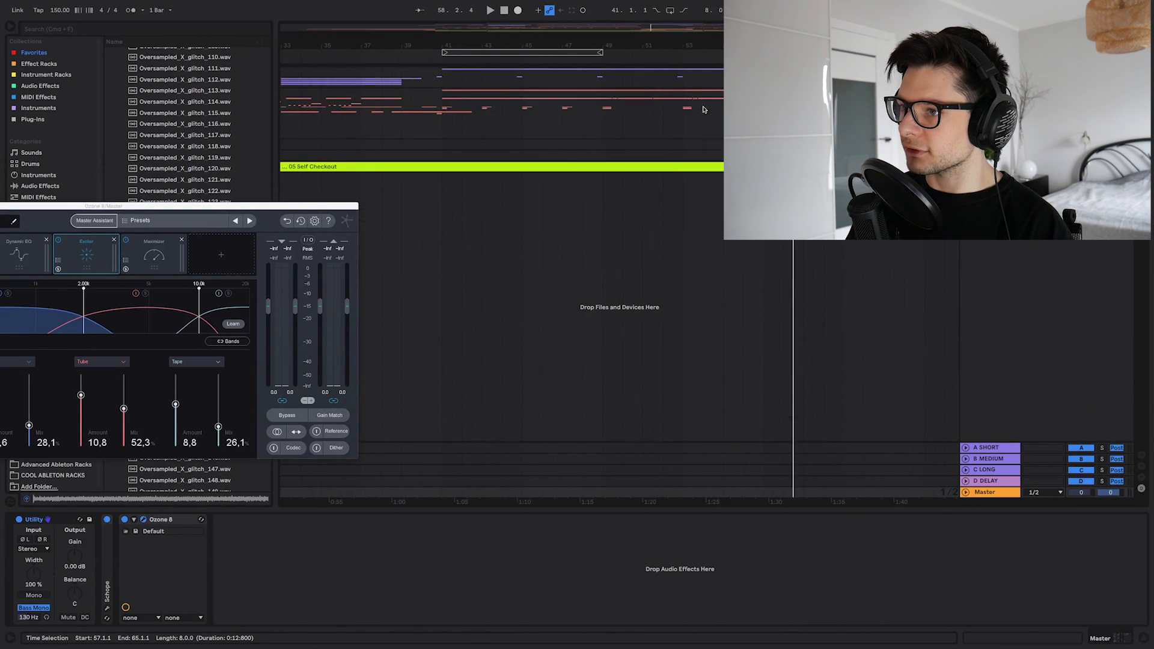
{"action": "key", "text": "space"}
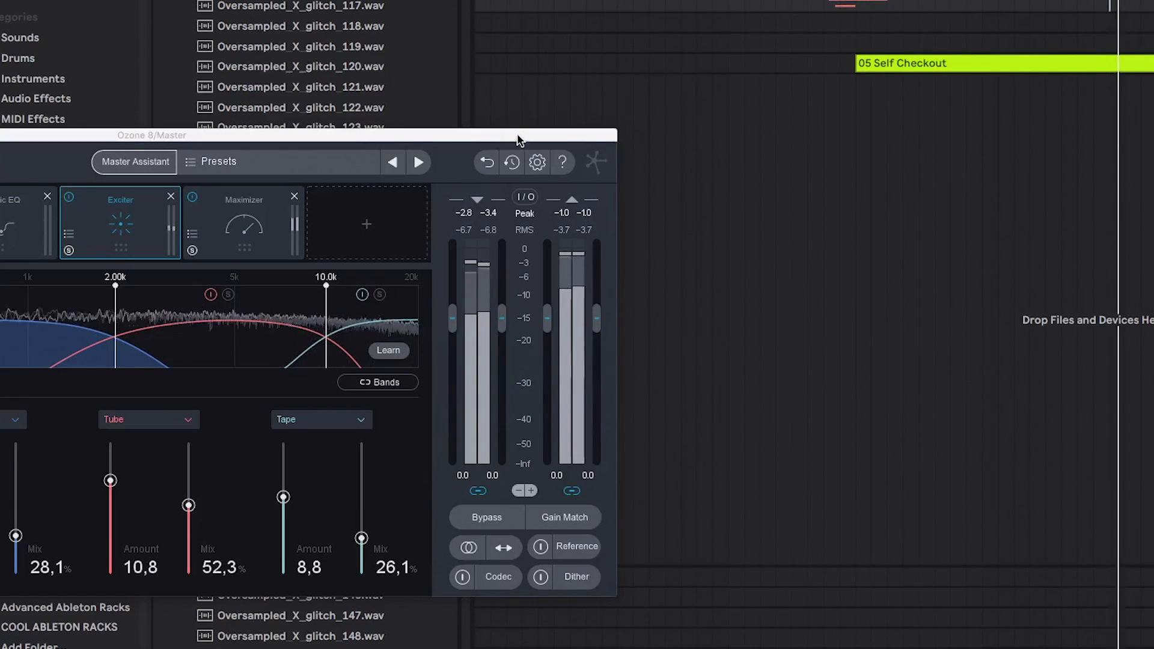
{"action": "left_click_drag", "start_coordinate": [518, 136], "coordinate": [964, 102]}
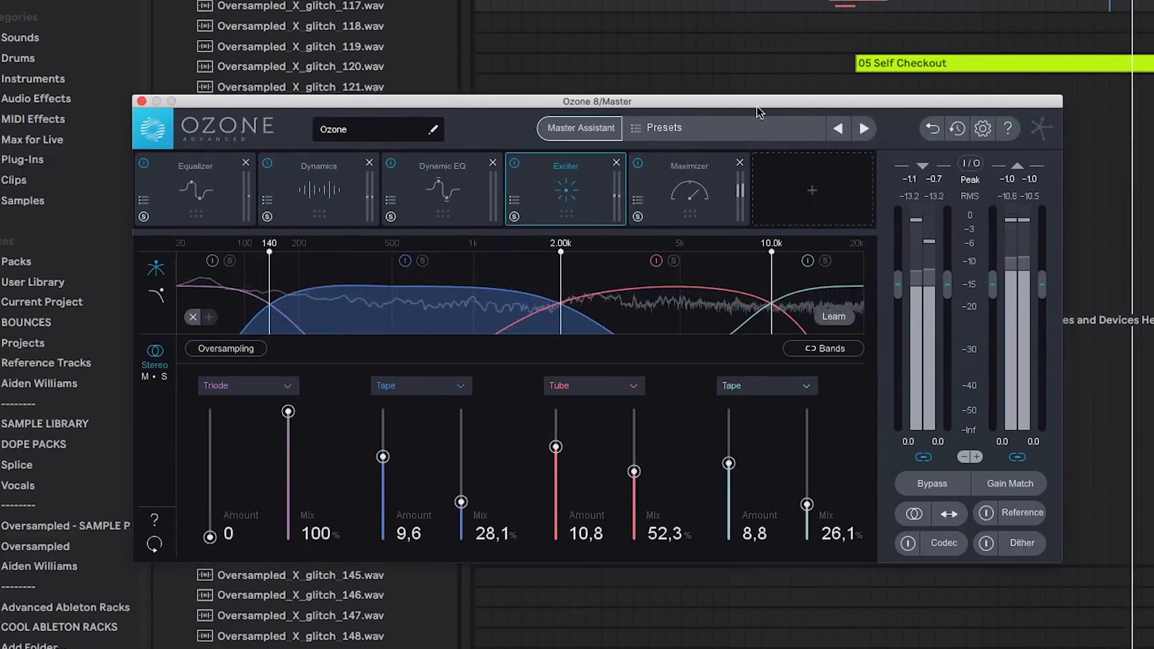
Compare the master with and without Ozone's Exciter by bypassing and re-enabling the module twice during playback
{"action": "left_click", "coordinate": [515, 164]}
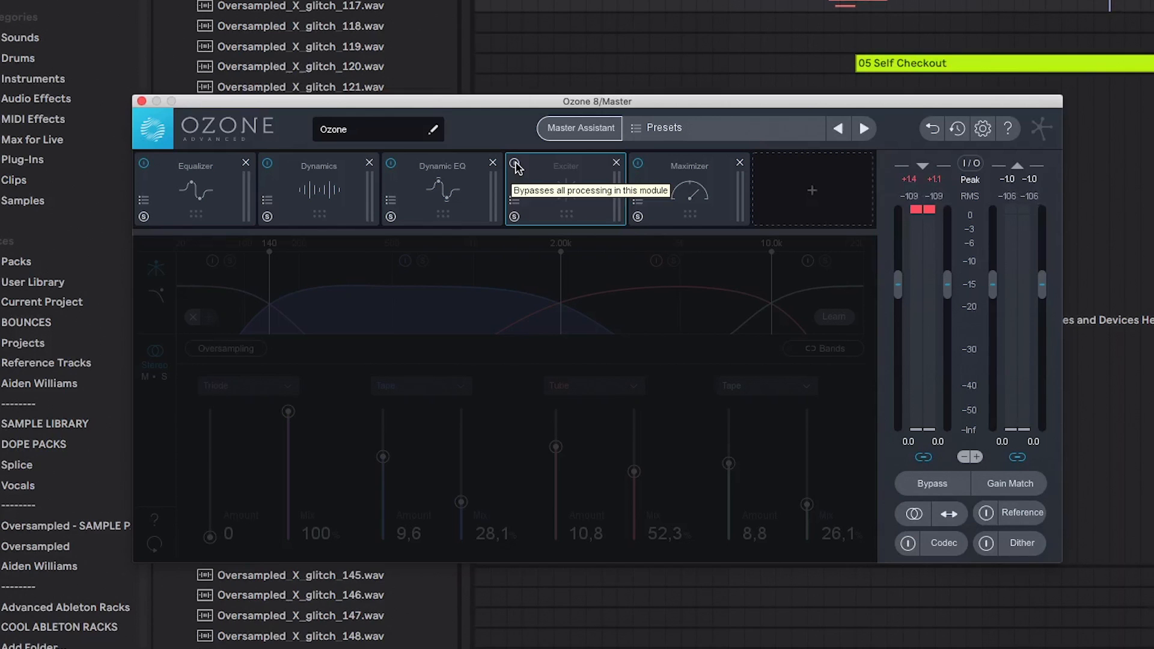
{"action": "left_click", "coordinate": [514, 163]}
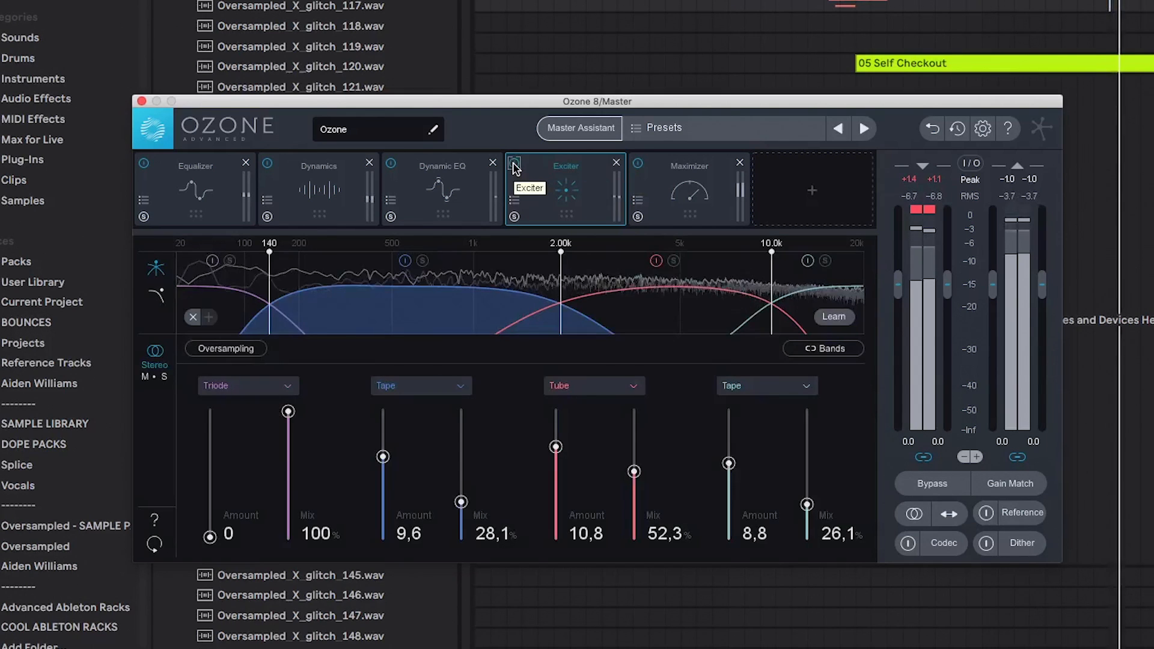
{"action": "left_click", "coordinate": [514, 164]}
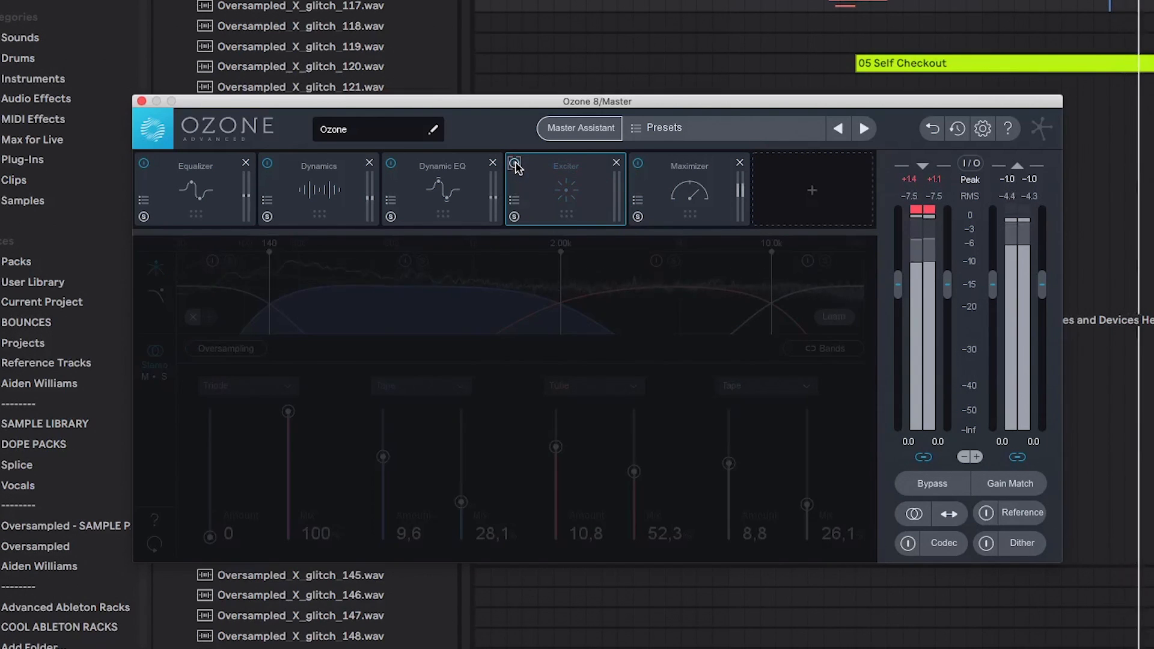
{"action": "left_click", "coordinate": [514, 164]}
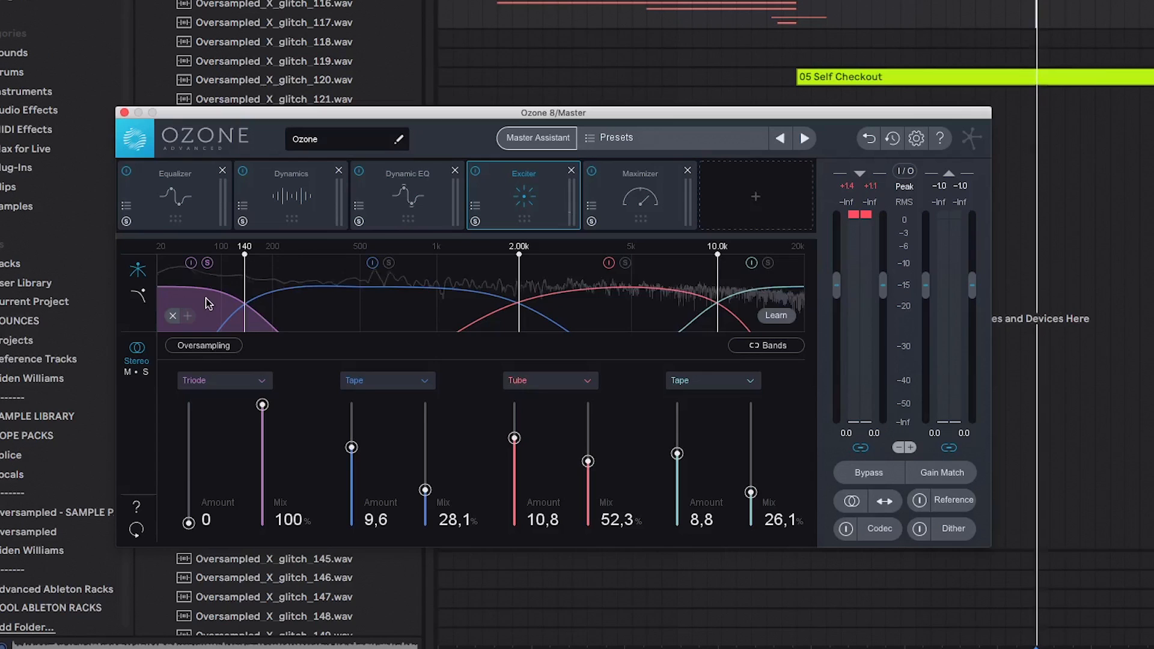
Audition the Exciter's soloed Triode band below 140 Hz over the drop from bar 41
{"action": "key", "text": "space"}
{"action": "key", "text": "space"}
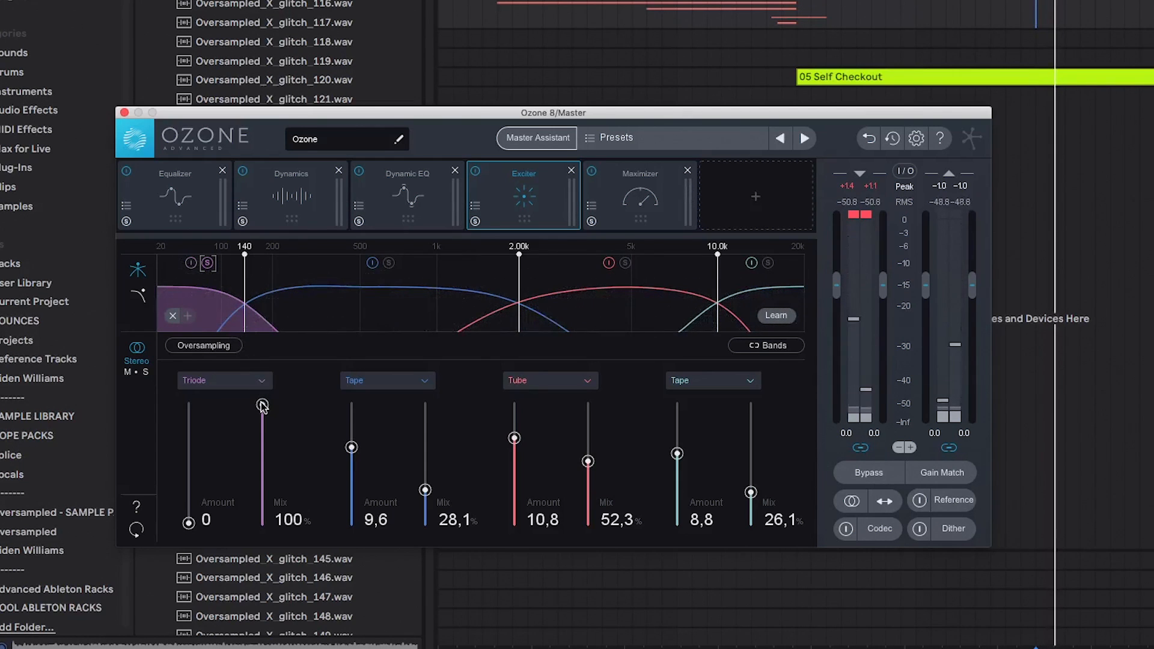
{"action": "key", "text": "space"}
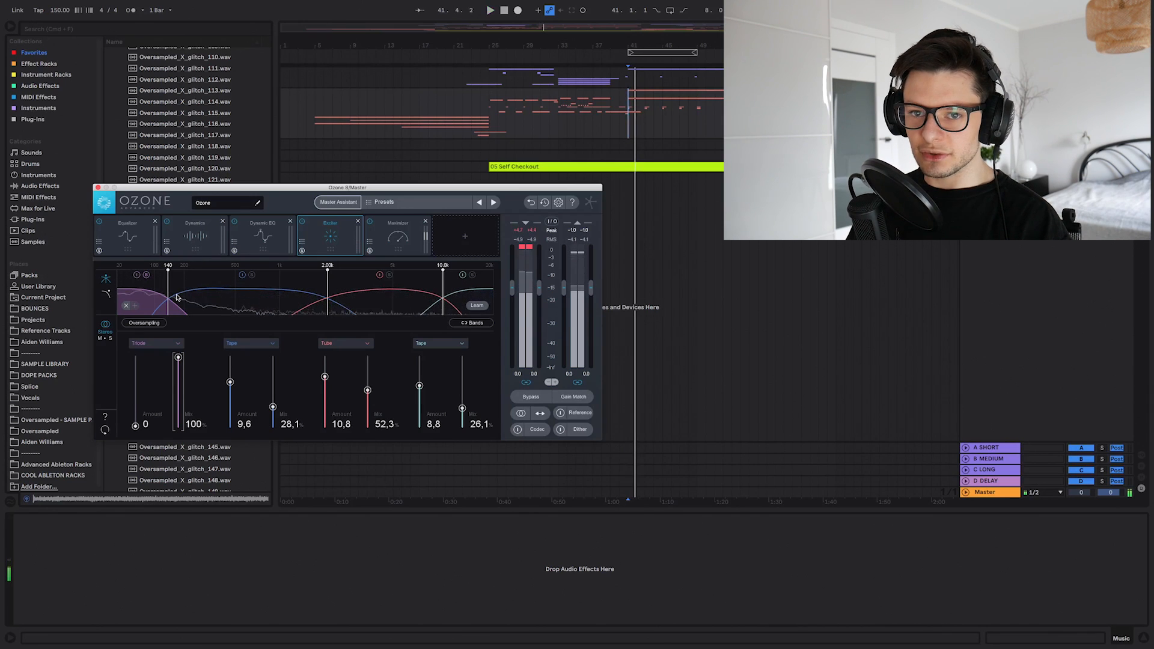
{"action": "key", "text": "space"}
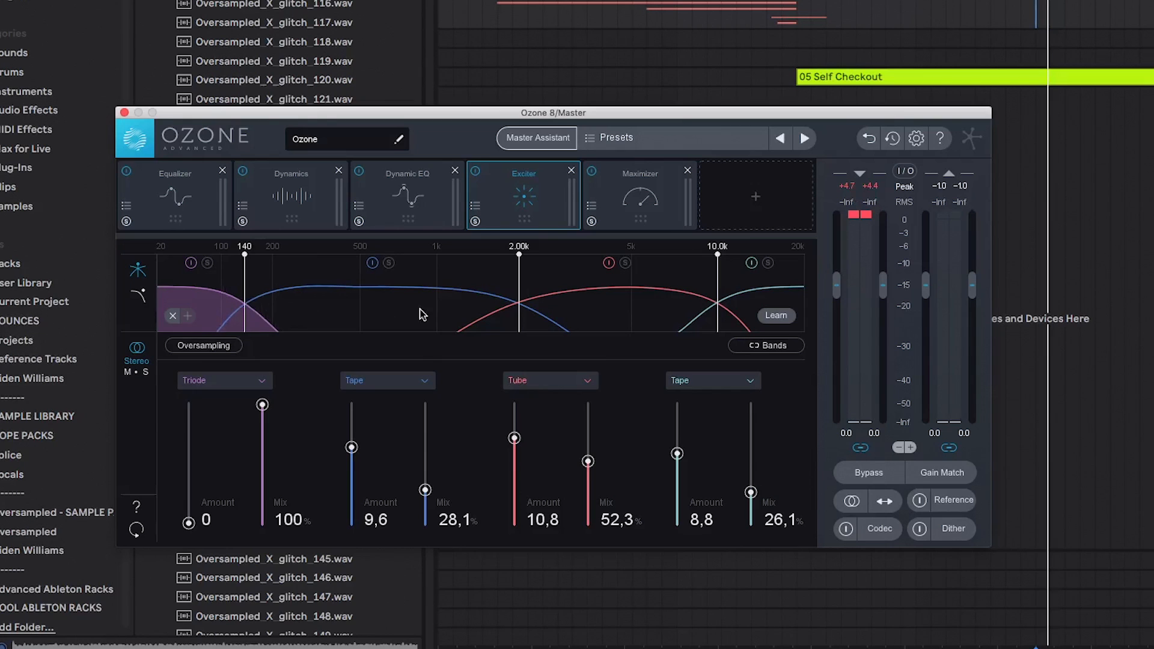
Solo the Exciter's 140 Hz to 2 kHz Tape band, compare it at 0% mix, and set the mix to 28.8%
{"action": "left_click", "coordinate": [394, 281]}
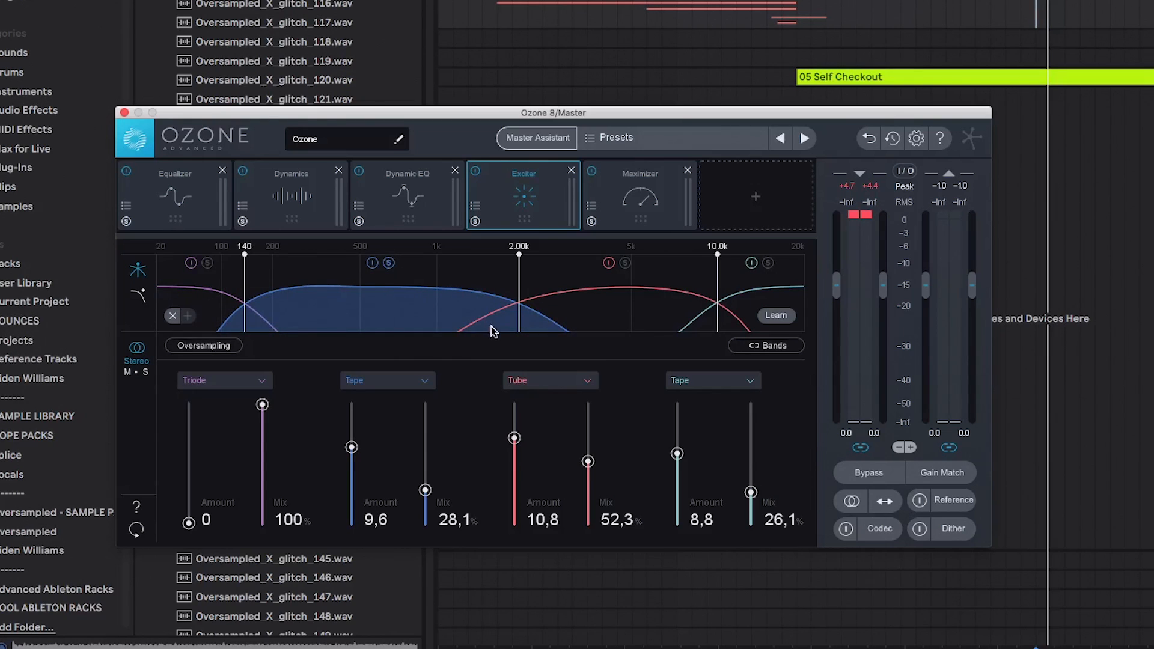
{"action": "key", "text": "space"}
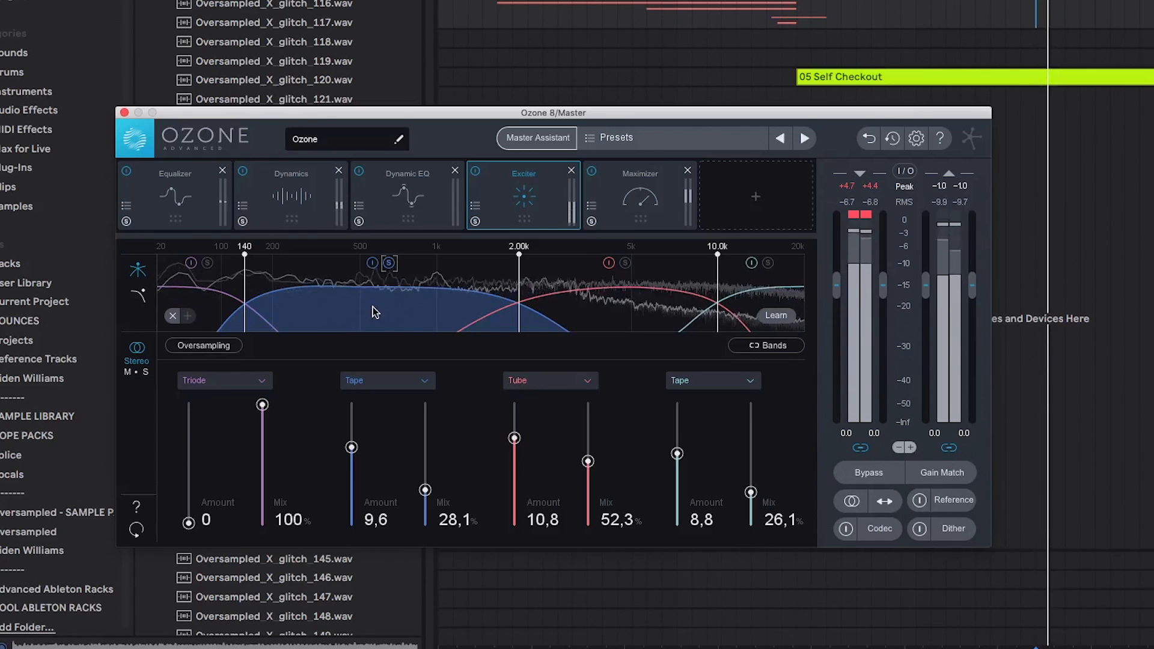
{"action": "key", "text": "space"}
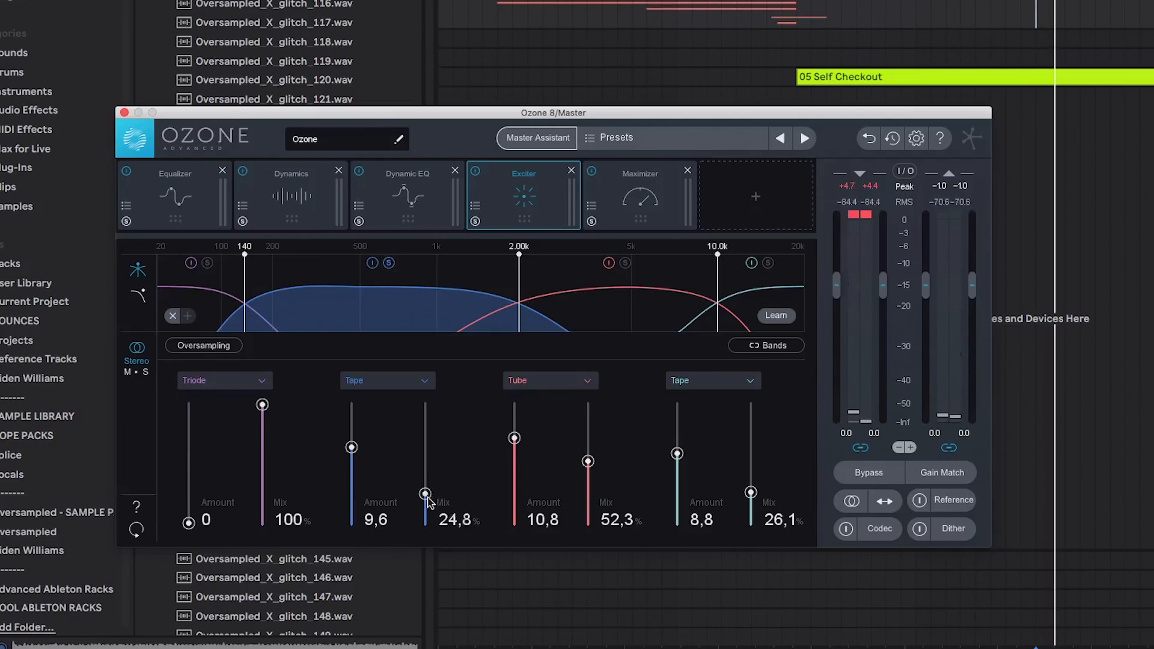
{"action": "key", "text": "space"}
{"action": "left_click_drag", "start_coordinate": [425, 490], "coordinate": [438, 567]}
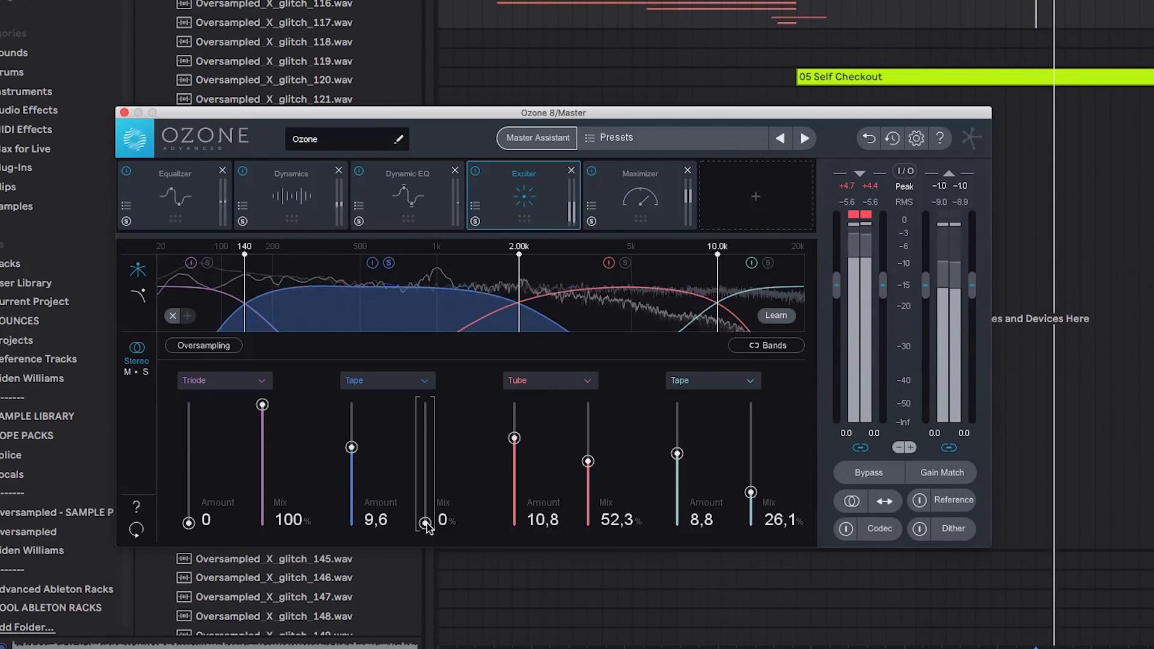
{"action": "left_click_drag", "start_coordinate": [427, 523], "coordinate": [427, 490]}
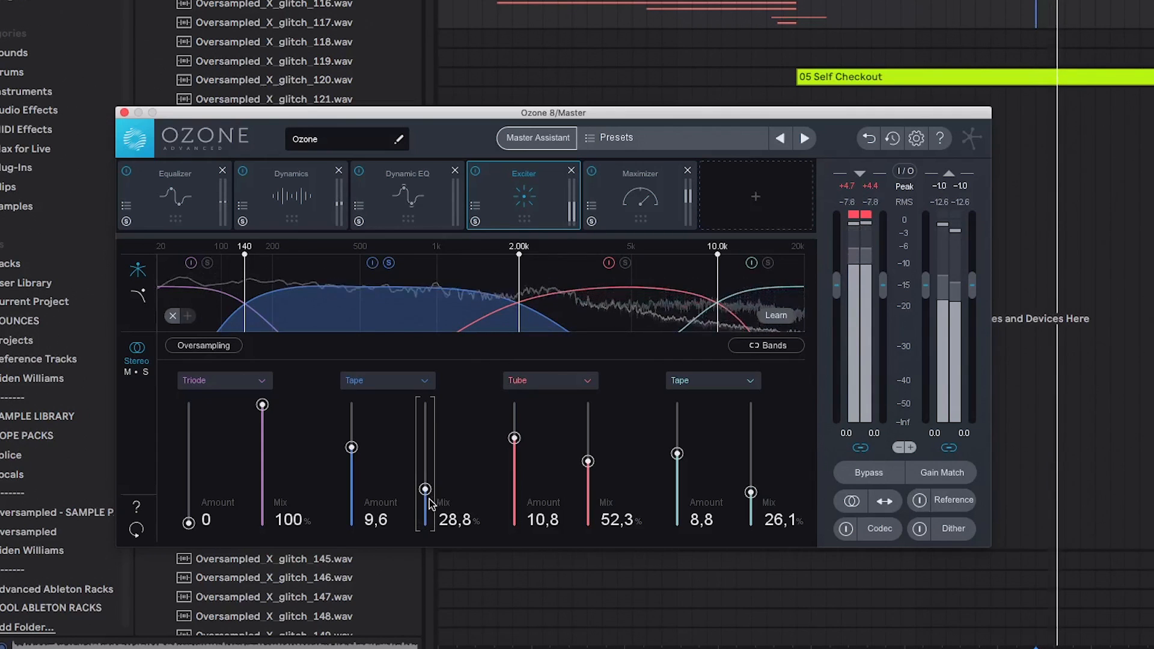
{"action": "key", "text": "space"}
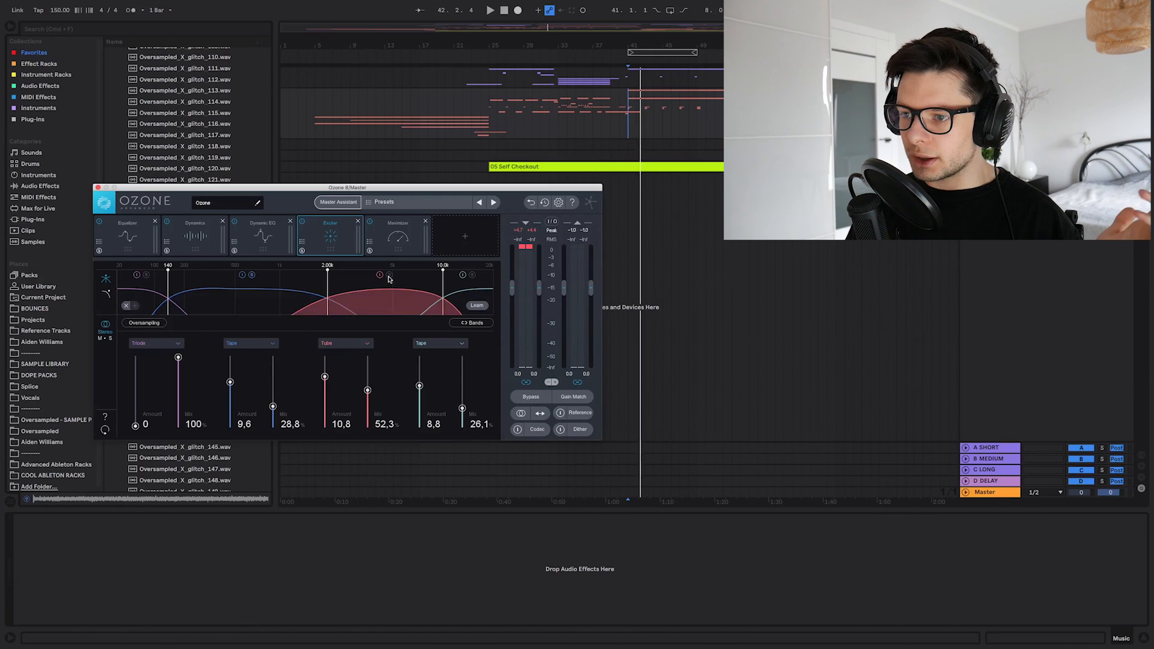
Set the Exciter's Tube band mix to 53.6% and audition the soloed Tape band above 10 kHz
{"action": "key", "text": "space"}
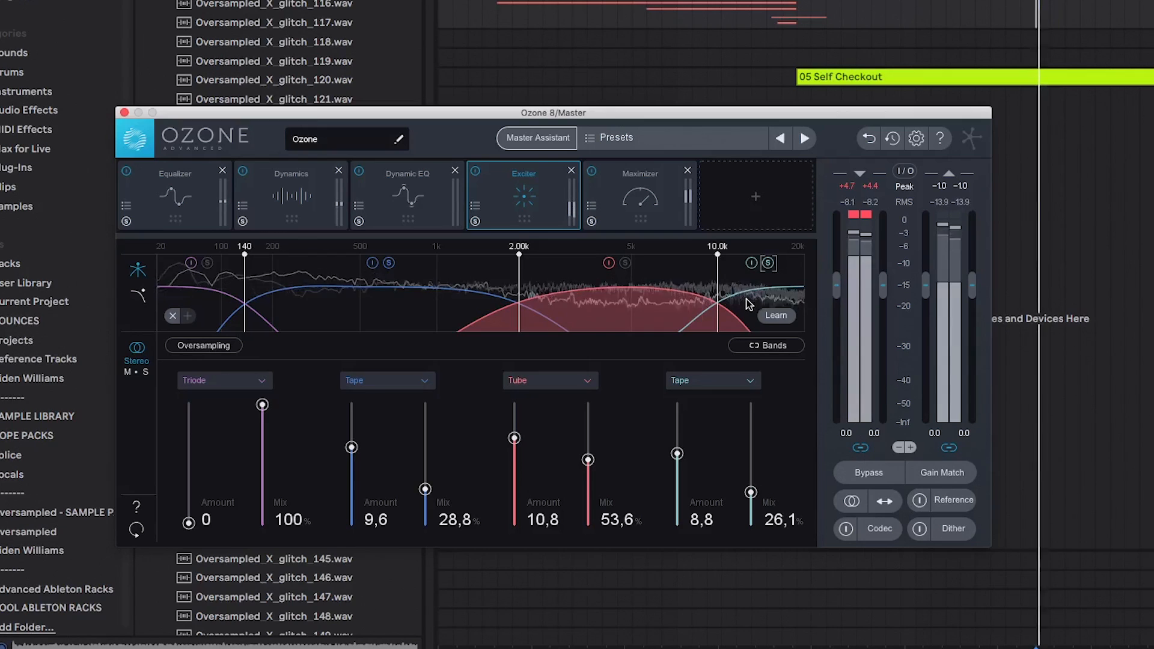
{"action": "mouse_move", "coordinate": [749, 494]}
{"action": "left_mouse_down"}
{"action": "mouse_move", "coordinate": [750, 560]}
{"action": "mouse_move", "coordinate": [751, 495]}
{"action": "left_mouse_up"}
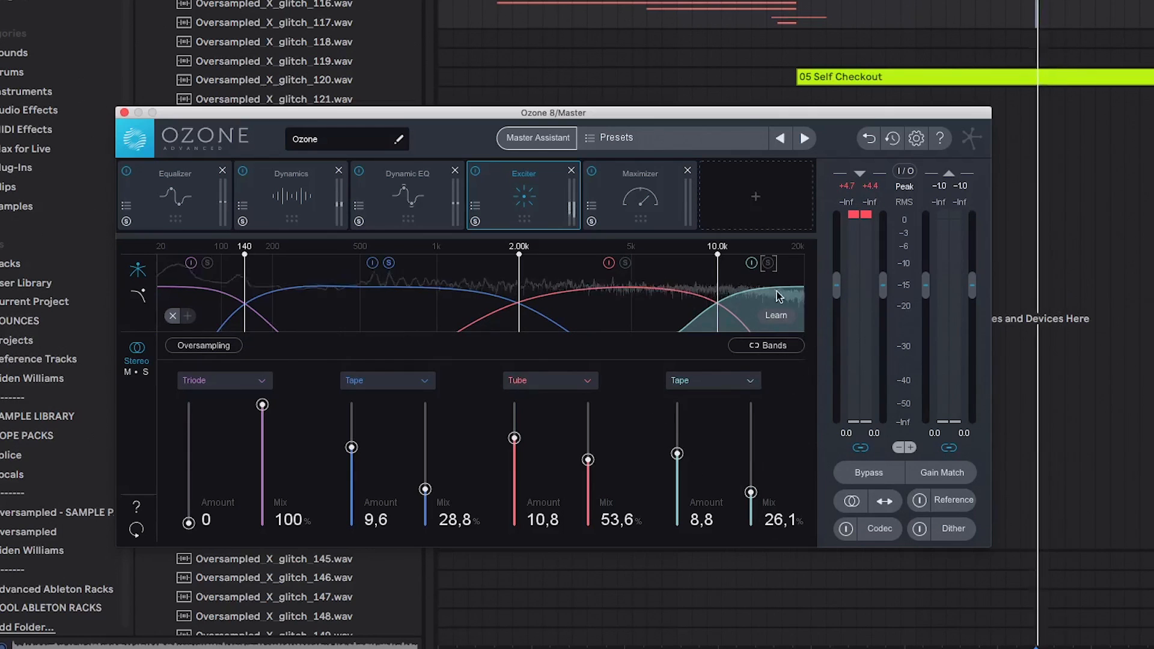
{"action": "key", "text": "space"}
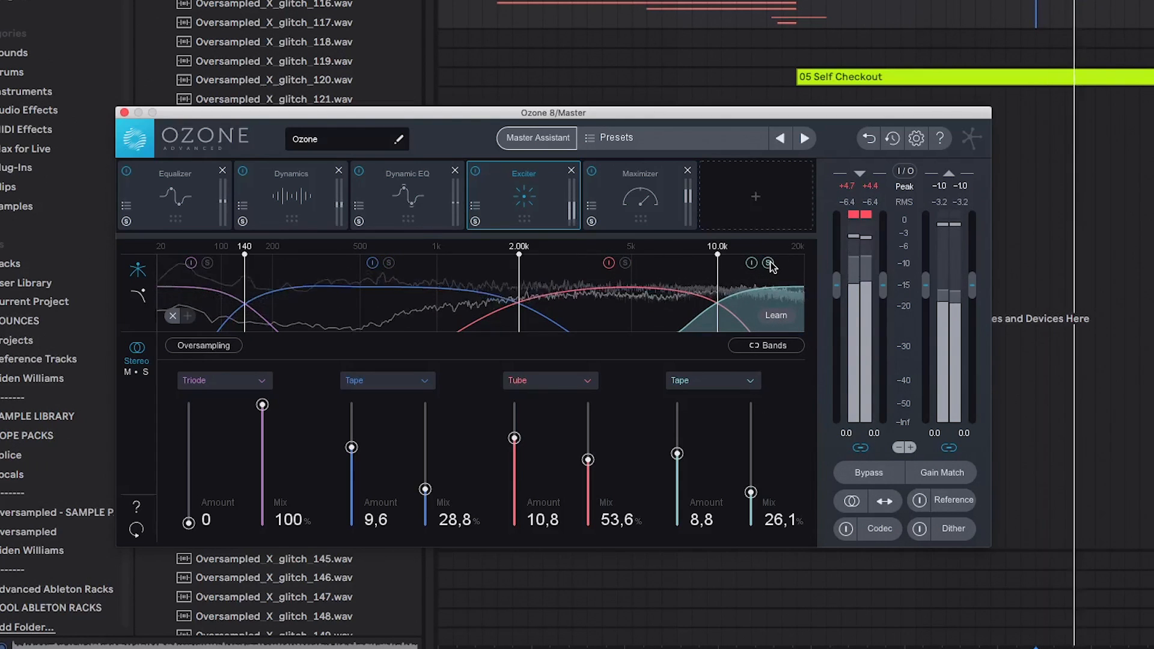
Inspect the Maximizer module's settings in Ozone and close the plug-in window
{"action": "left_click", "coordinate": [658, 213]}
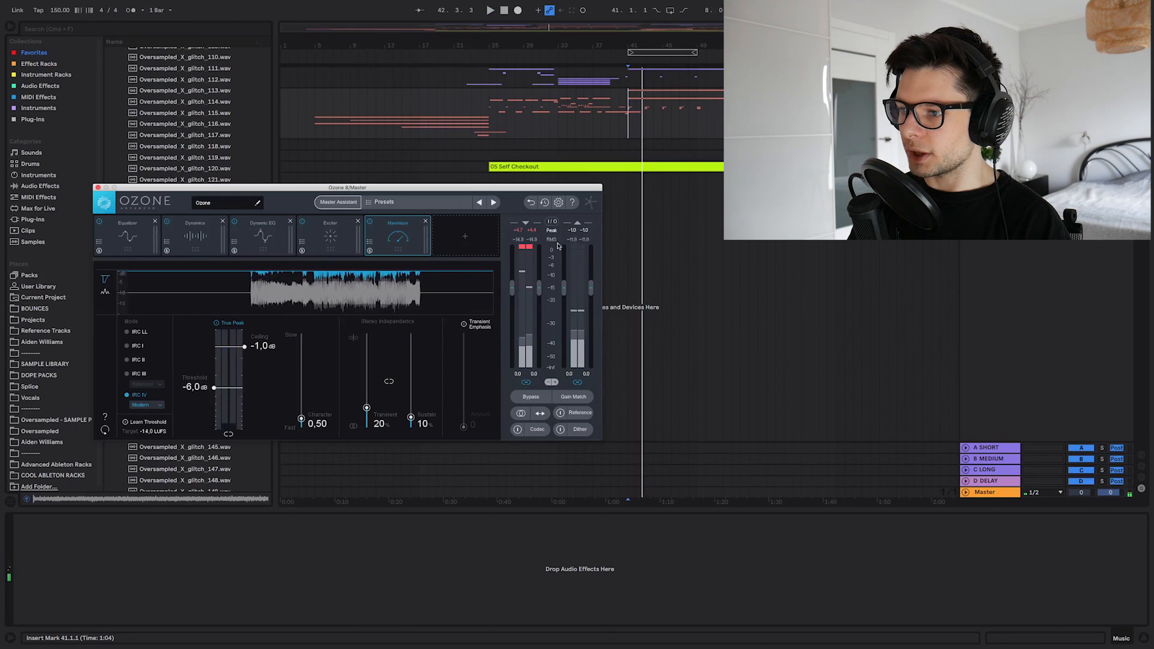
{"action": "left_click", "coordinate": [98, 189]}
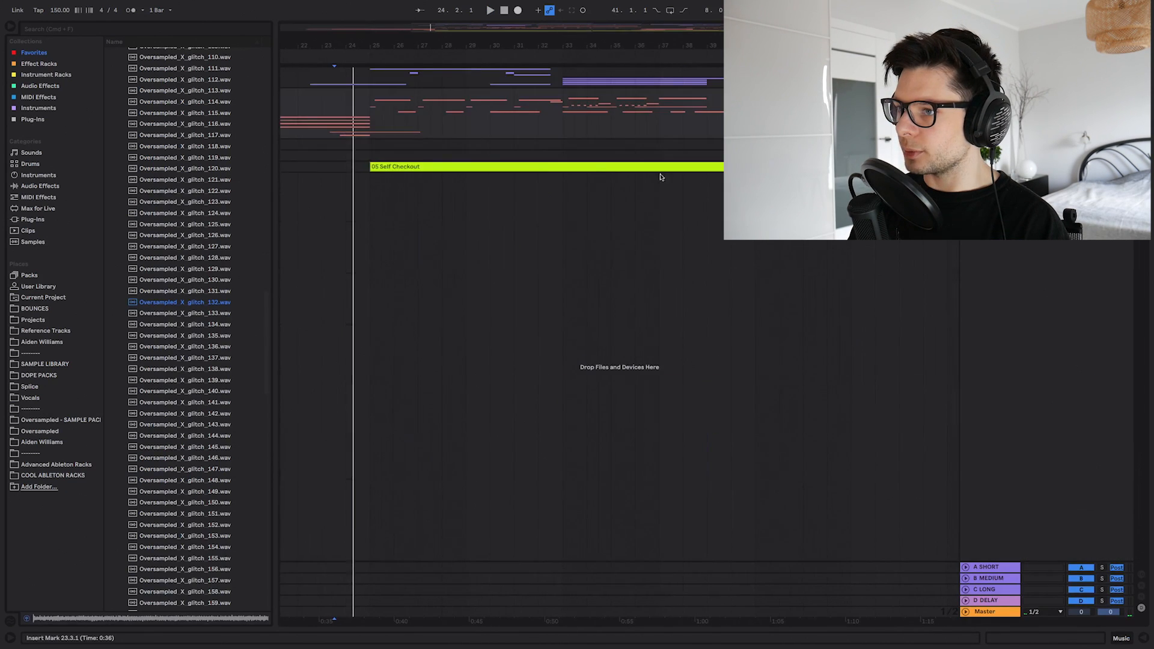
Move the insert marker to bar 61 in the breakdown of the Music group
{"action": "key", "text": "minus"}
{"action": "left_click", "coordinate": [577, 128]}
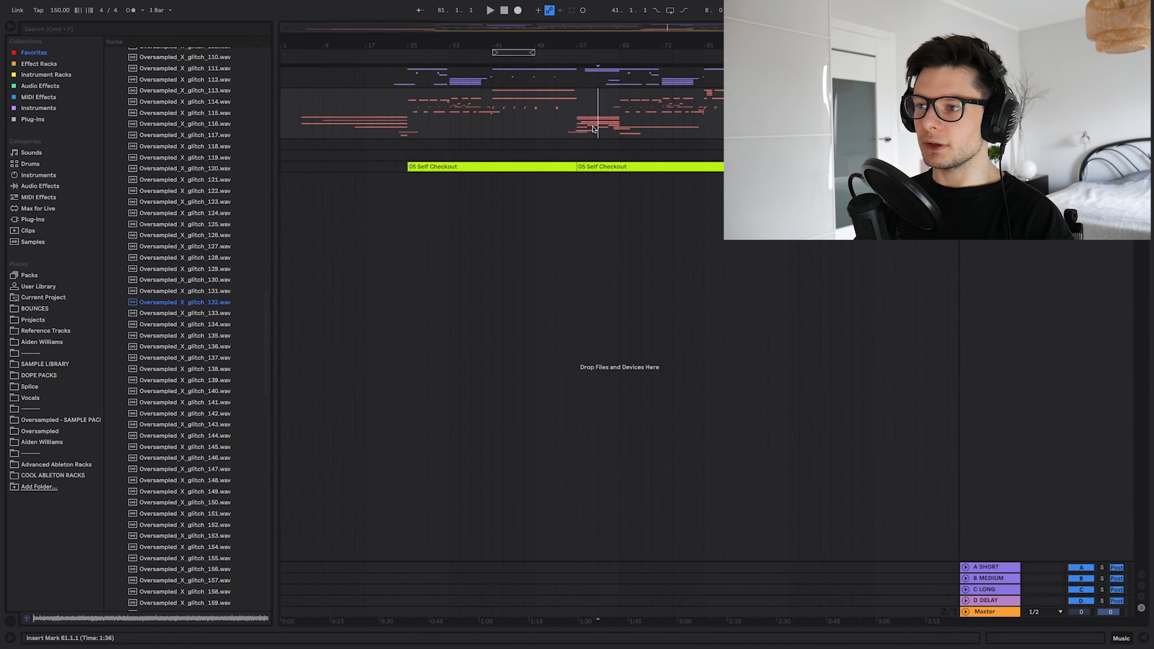